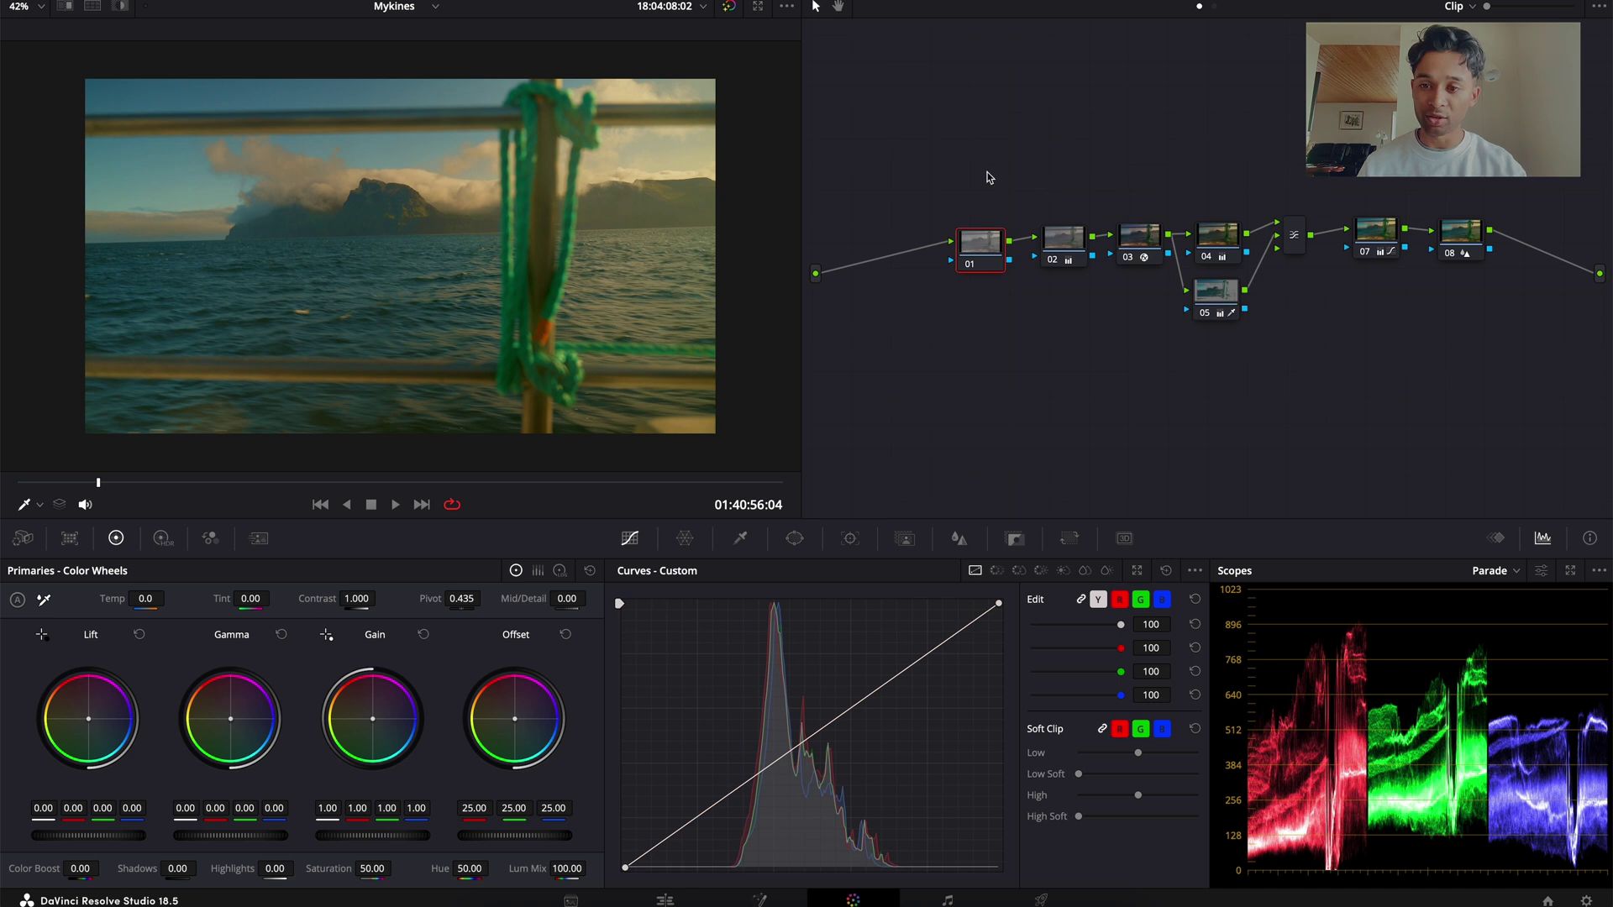
# Delete all existing grading nodes from the clip and move the remaining blank node level with the graph's source input.
pyautogui.moveTo(920, 144); pyautogui.dragTo(1510, 381)
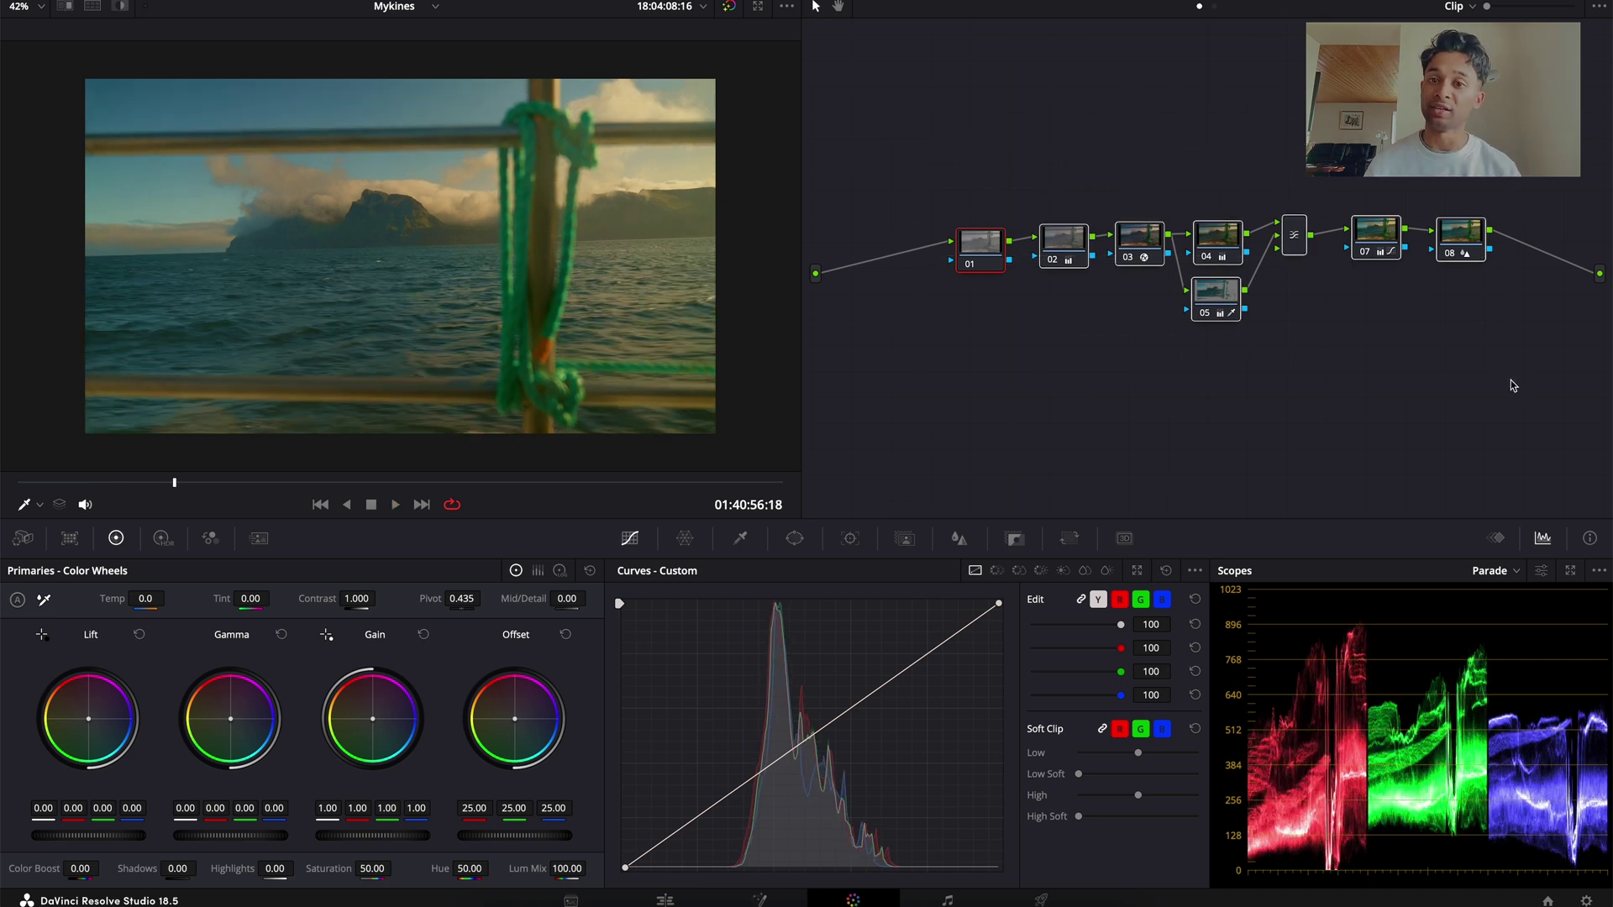
pyautogui.press('Delete')
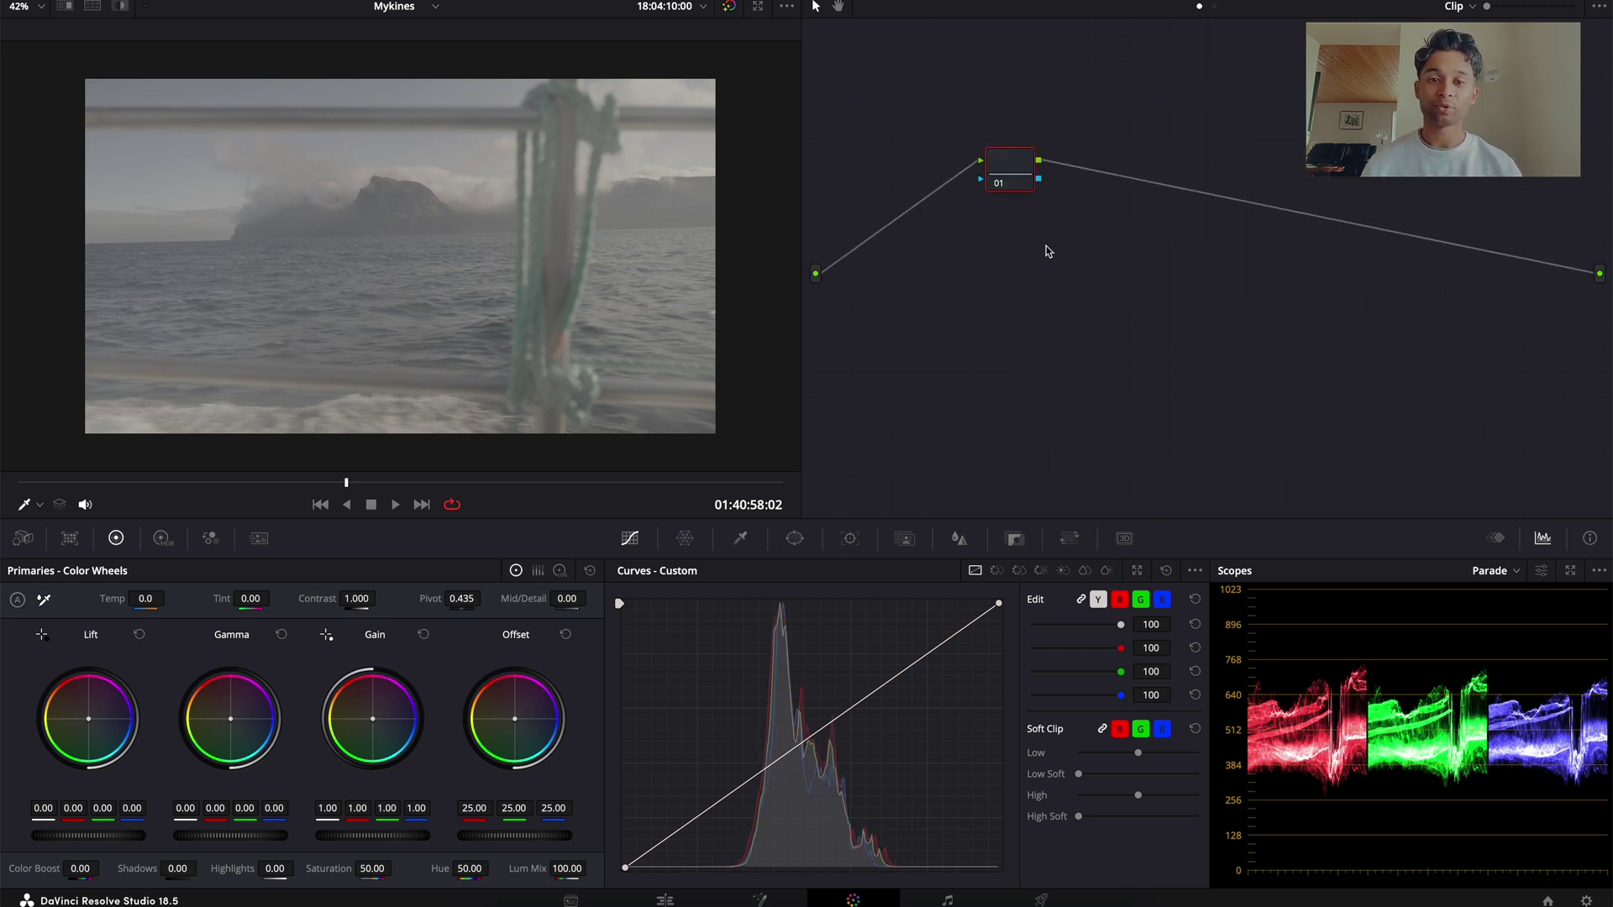
pyautogui.moveTo(1025, 172); pyautogui.dragTo(966, 271)
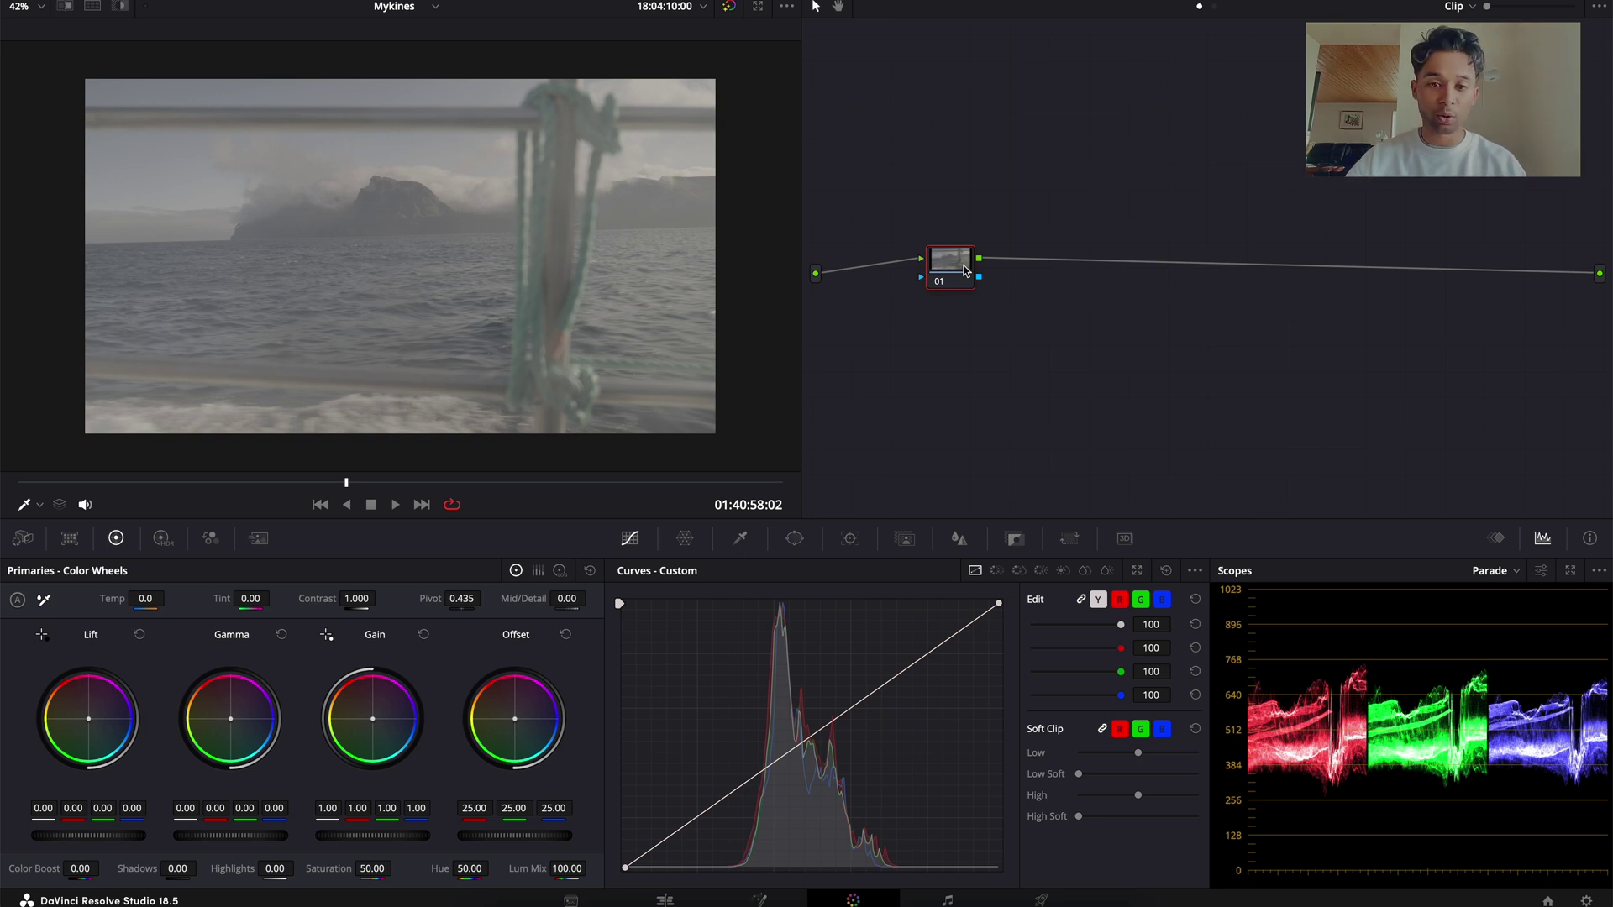
# Add three serial nodes in a row after node 01.
pyautogui.hotkey('alt', 's')
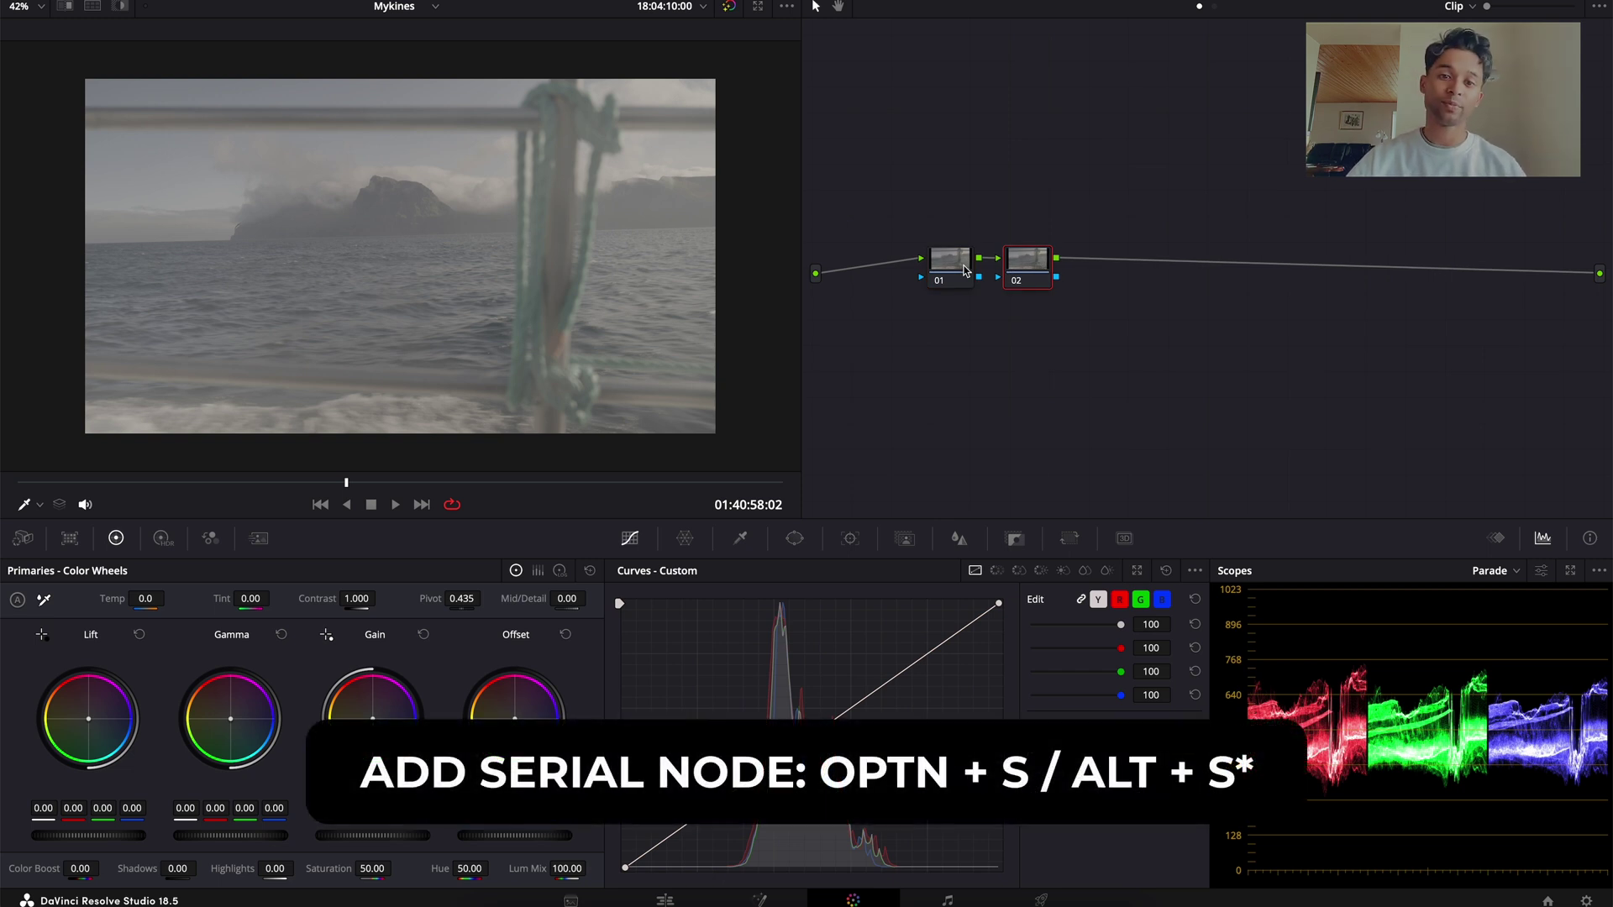
pyautogui.hotkey('alt', 's')
pyautogui.hotkey('alt', 's')
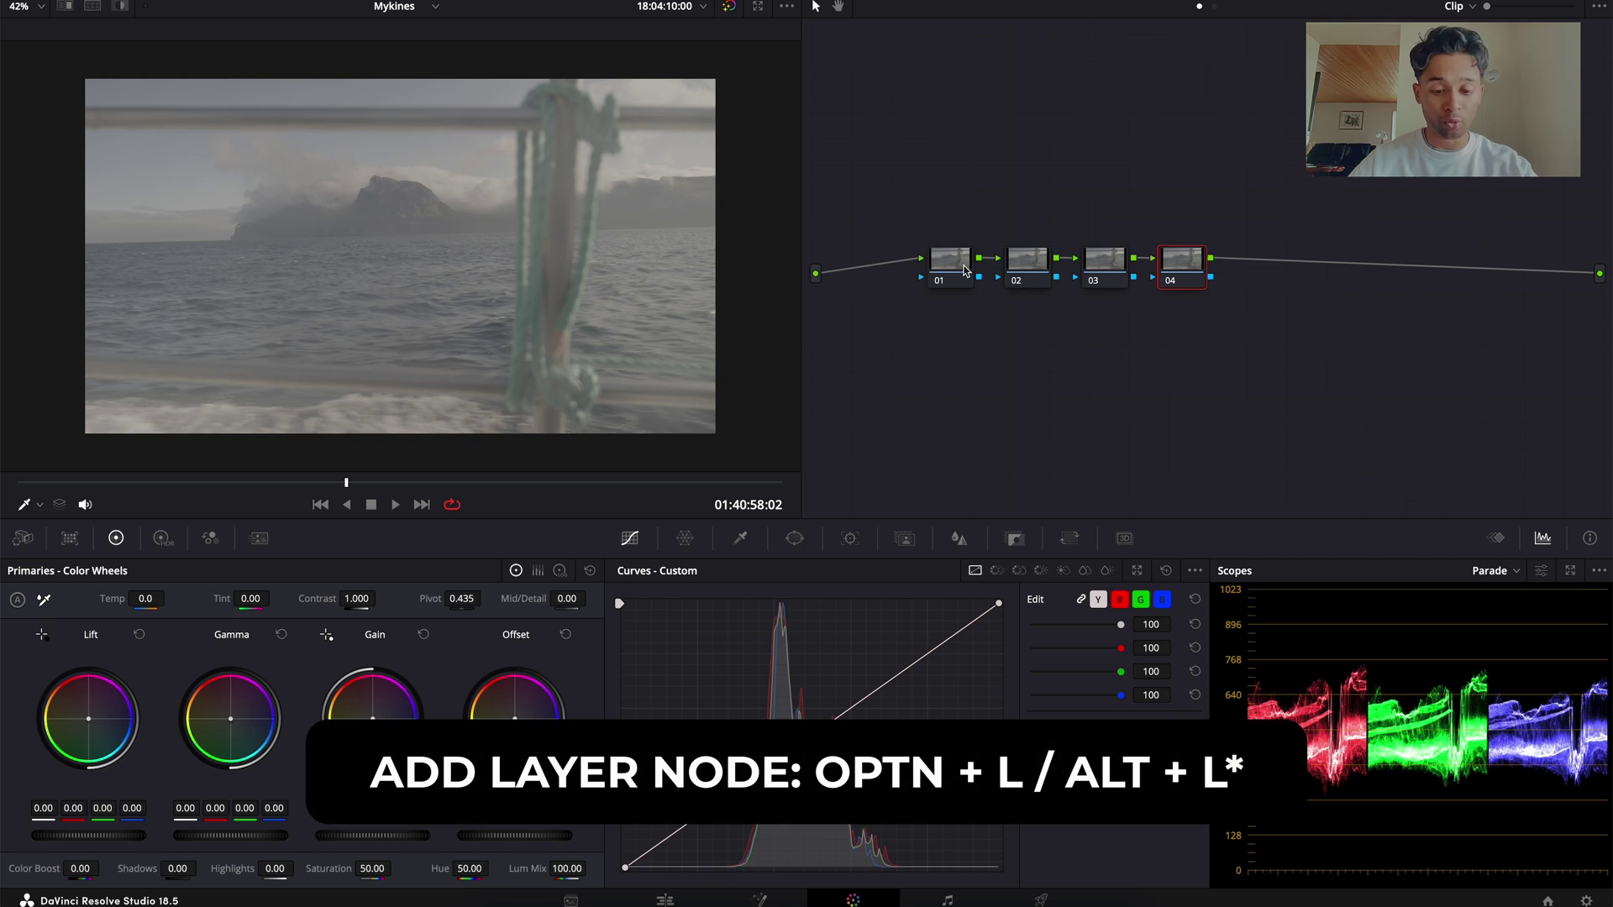
# Add a layer node below node 04 and space nodes 04 and 05 evenly above and below the main node line.
pyautogui.hotkey('alt', 'l')
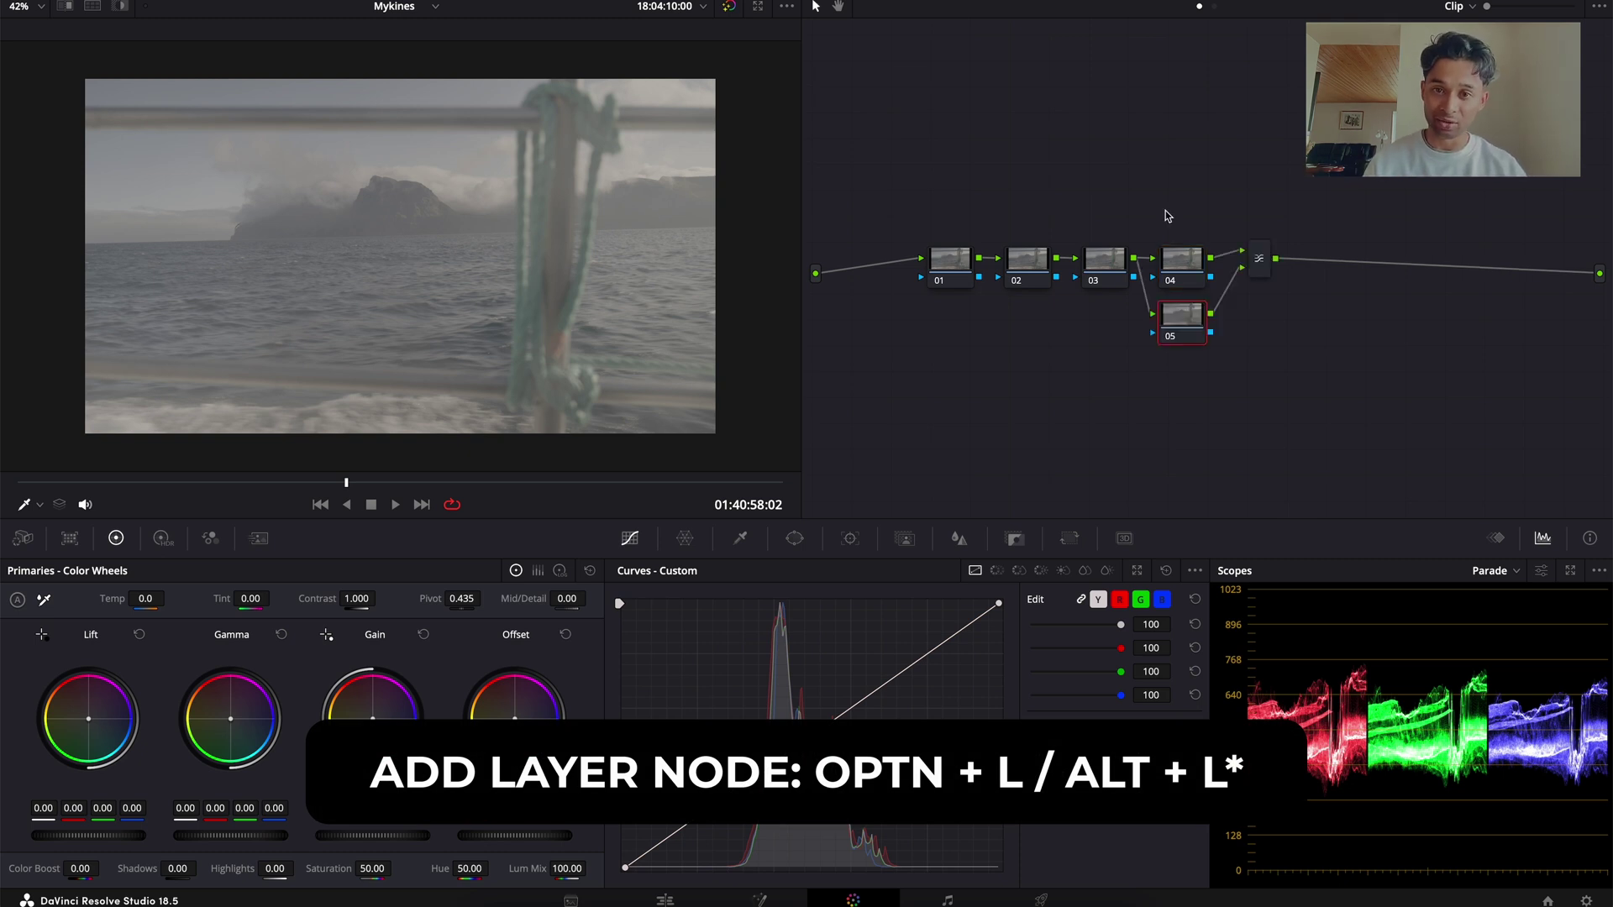
pyautogui.moveTo(1166, 210); pyautogui.dragTo(1287, 373)
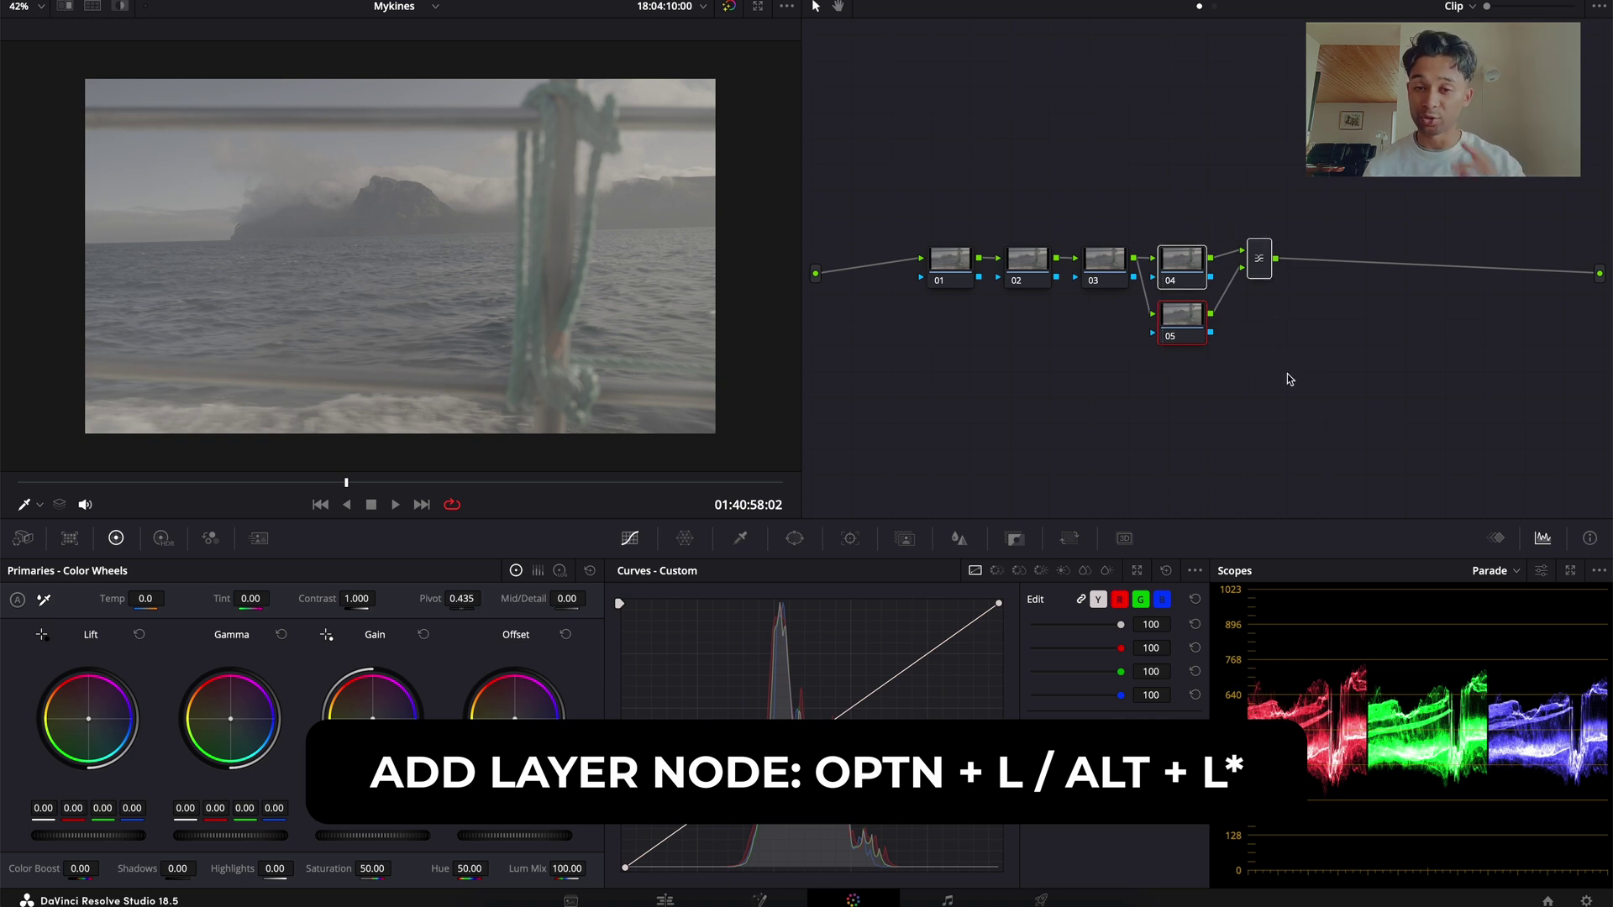
pyautogui.click(1174, 205)
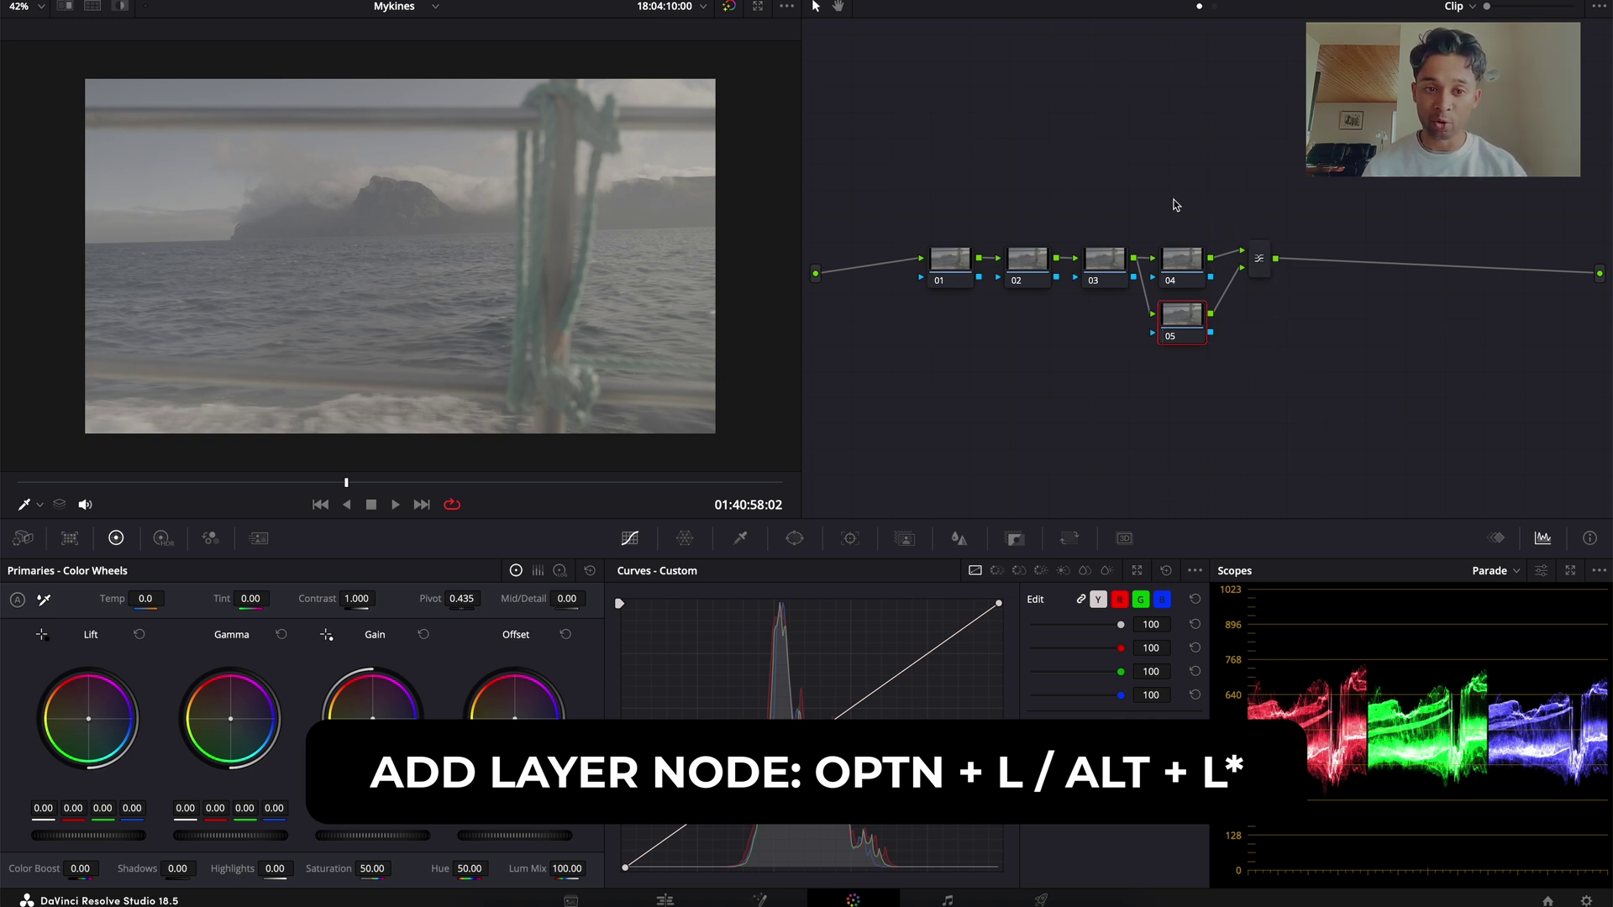
pyautogui.moveTo(1177, 269); pyautogui.dragTo(1177, 240)
pyautogui.moveTo(1183, 340); pyautogui.dragTo(1186, 327)
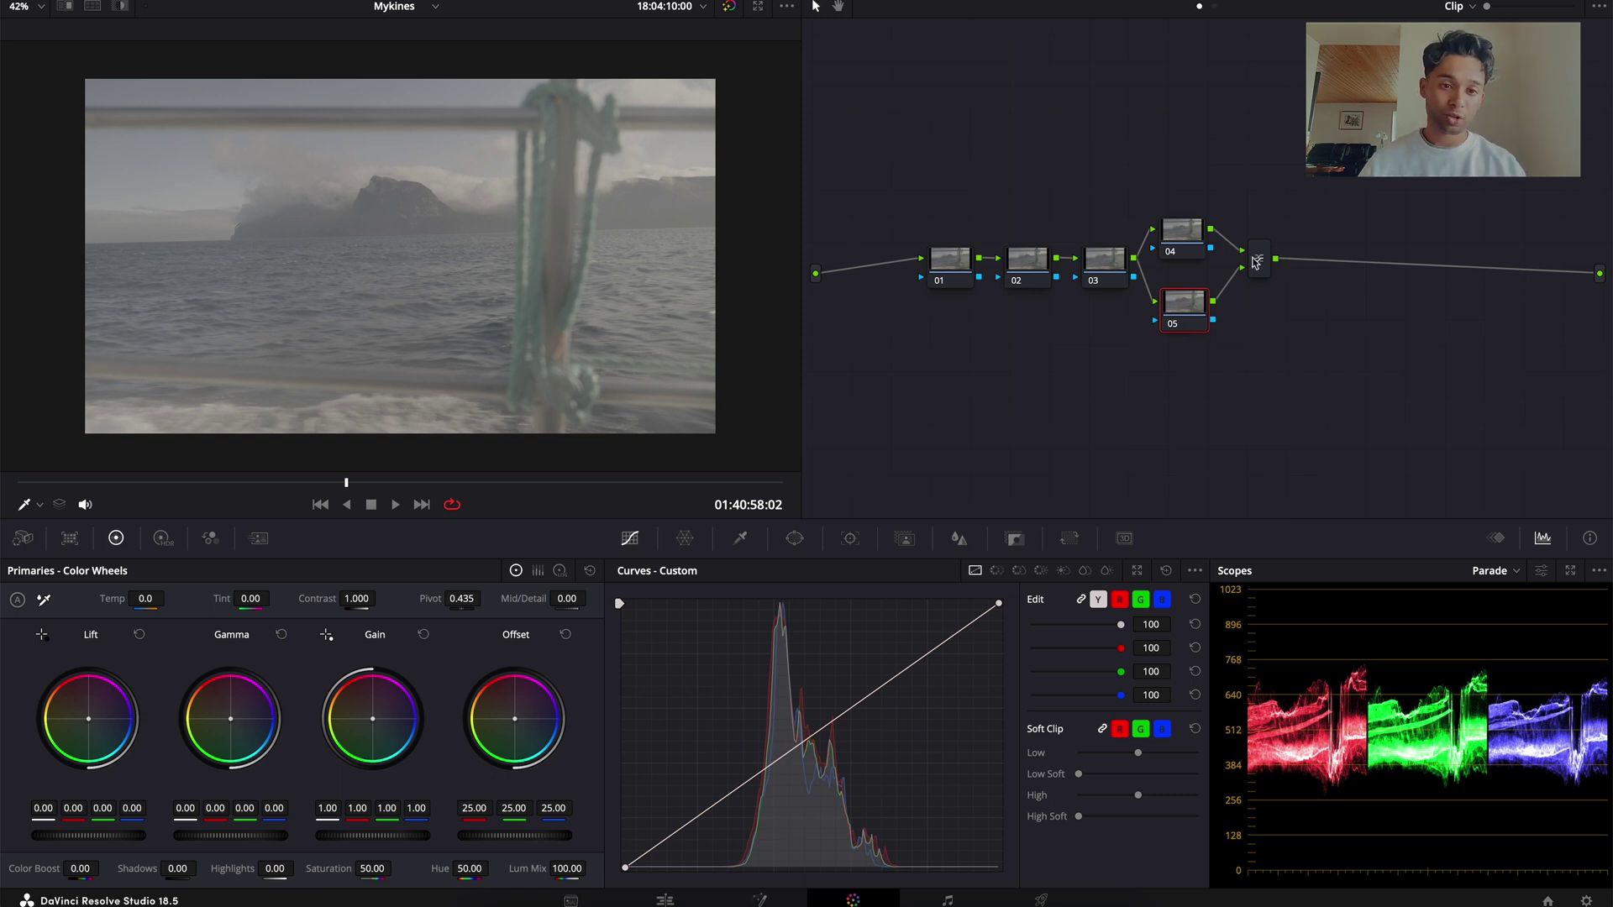
# Add two serial nodes after the layer mixer.
pyautogui.click(1256, 263)
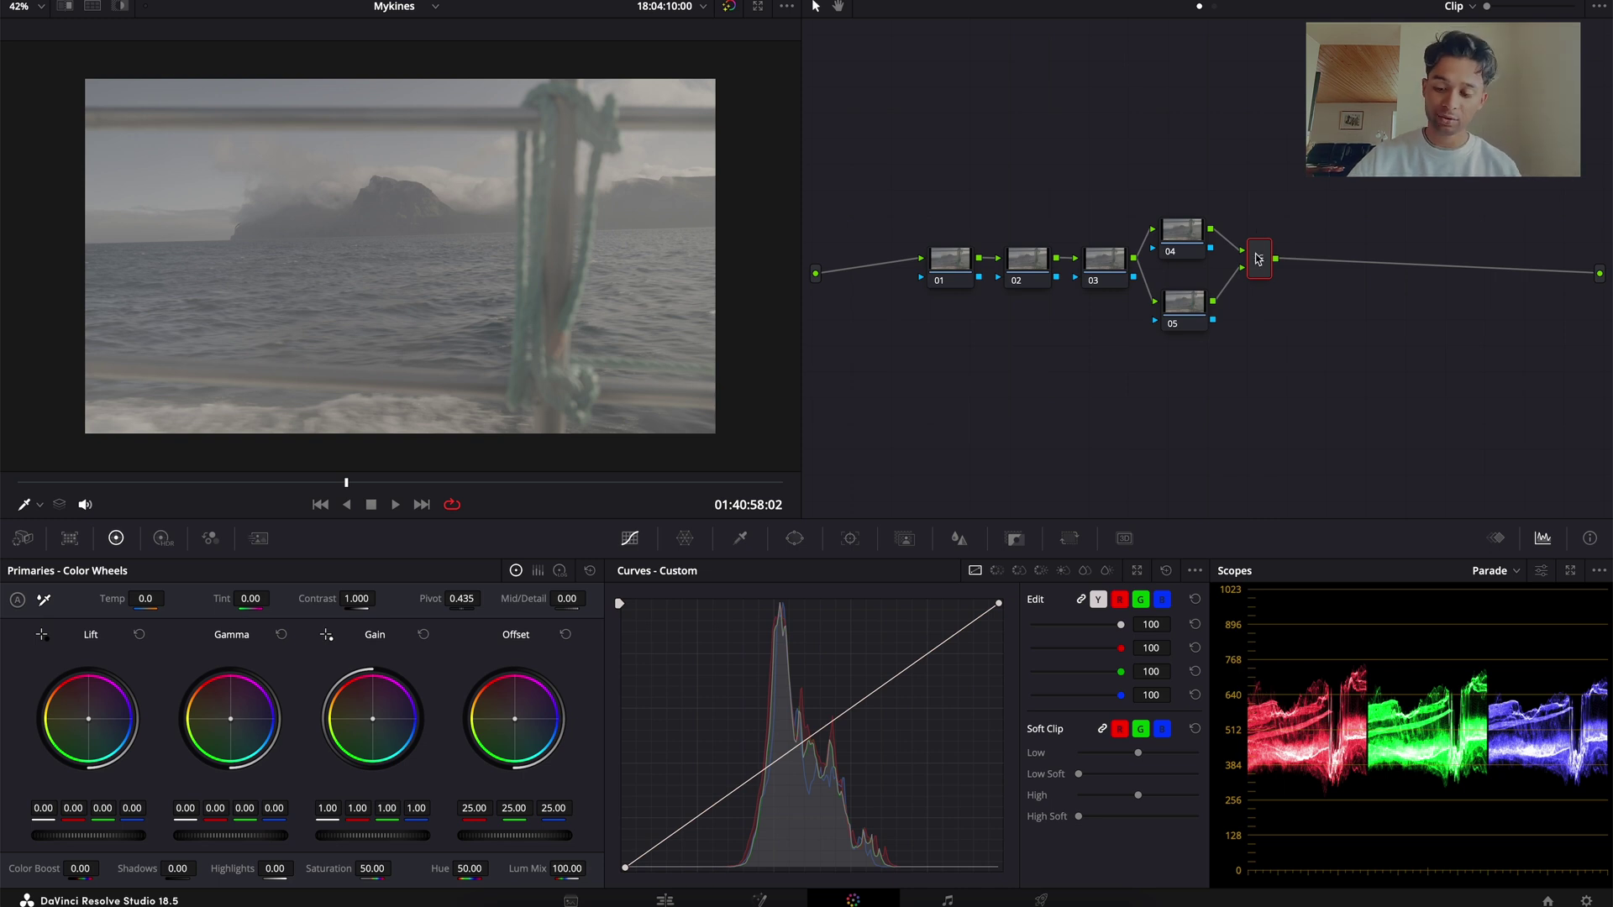
pyautogui.hotkey('alt', 's')
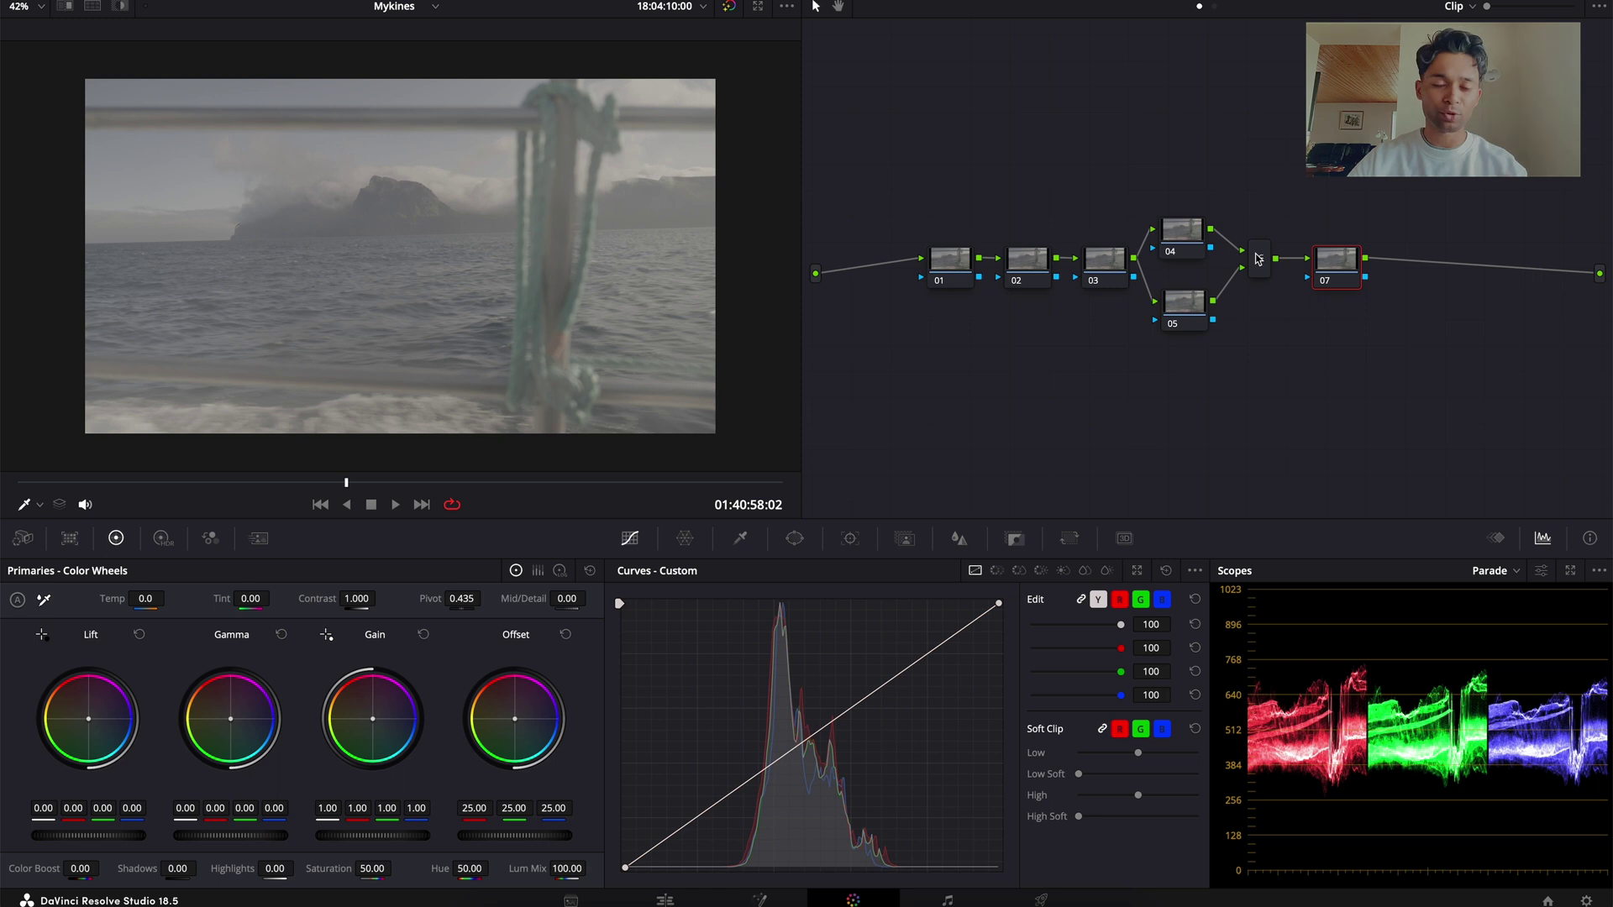
pyautogui.hotkey('alt', 's')
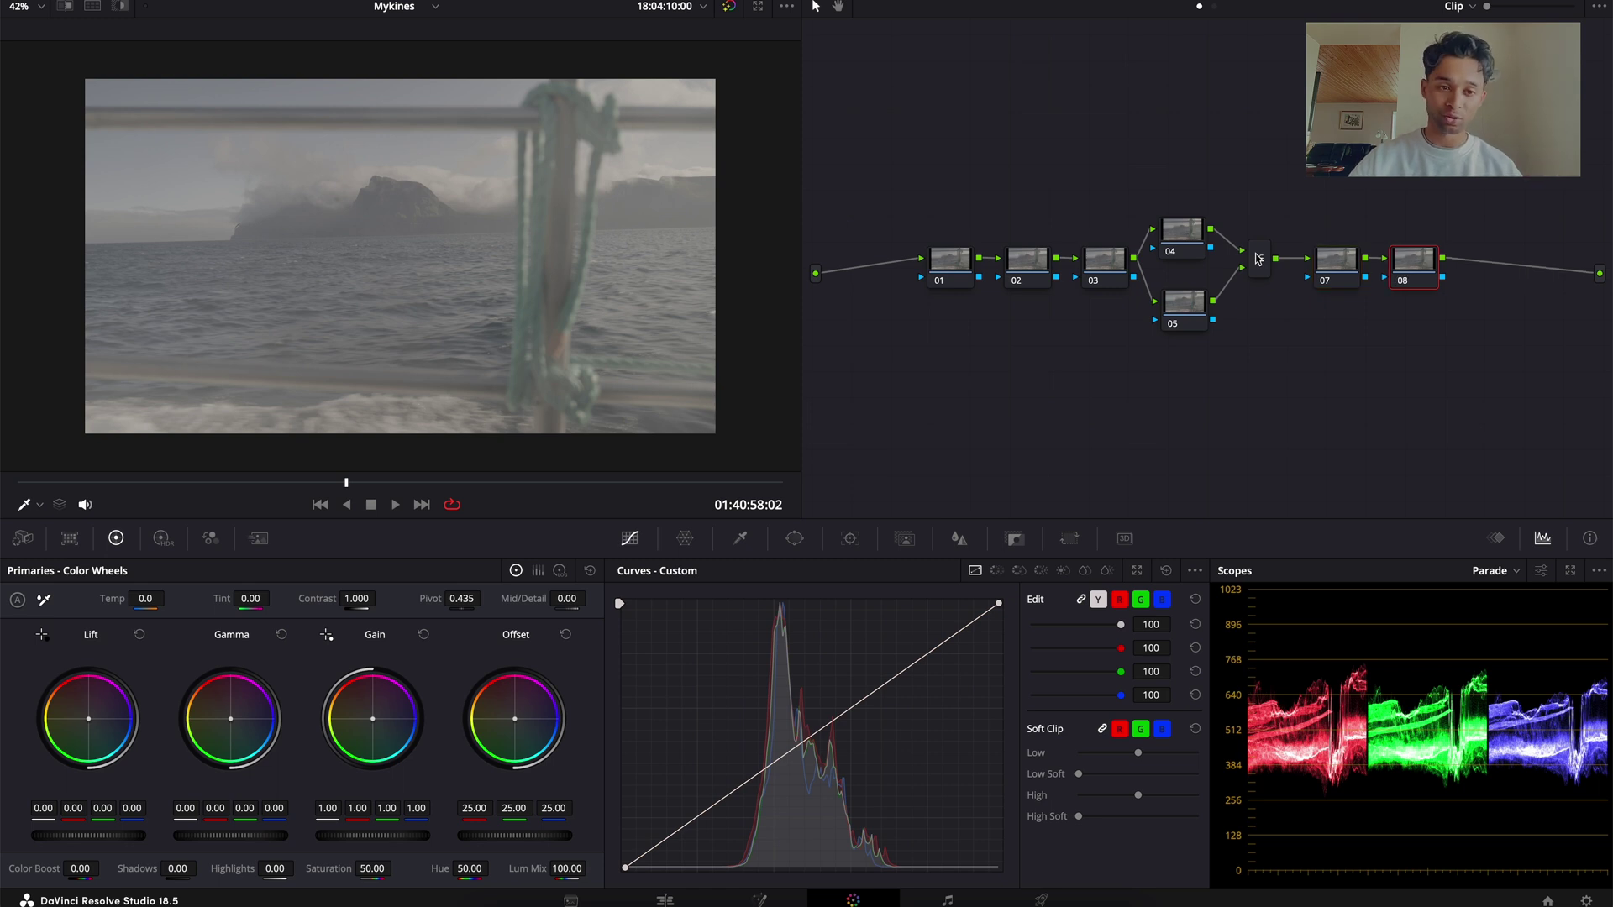
# Label node 03 as CST and node 02 as SAT.
pyautogui.click(954, 273)
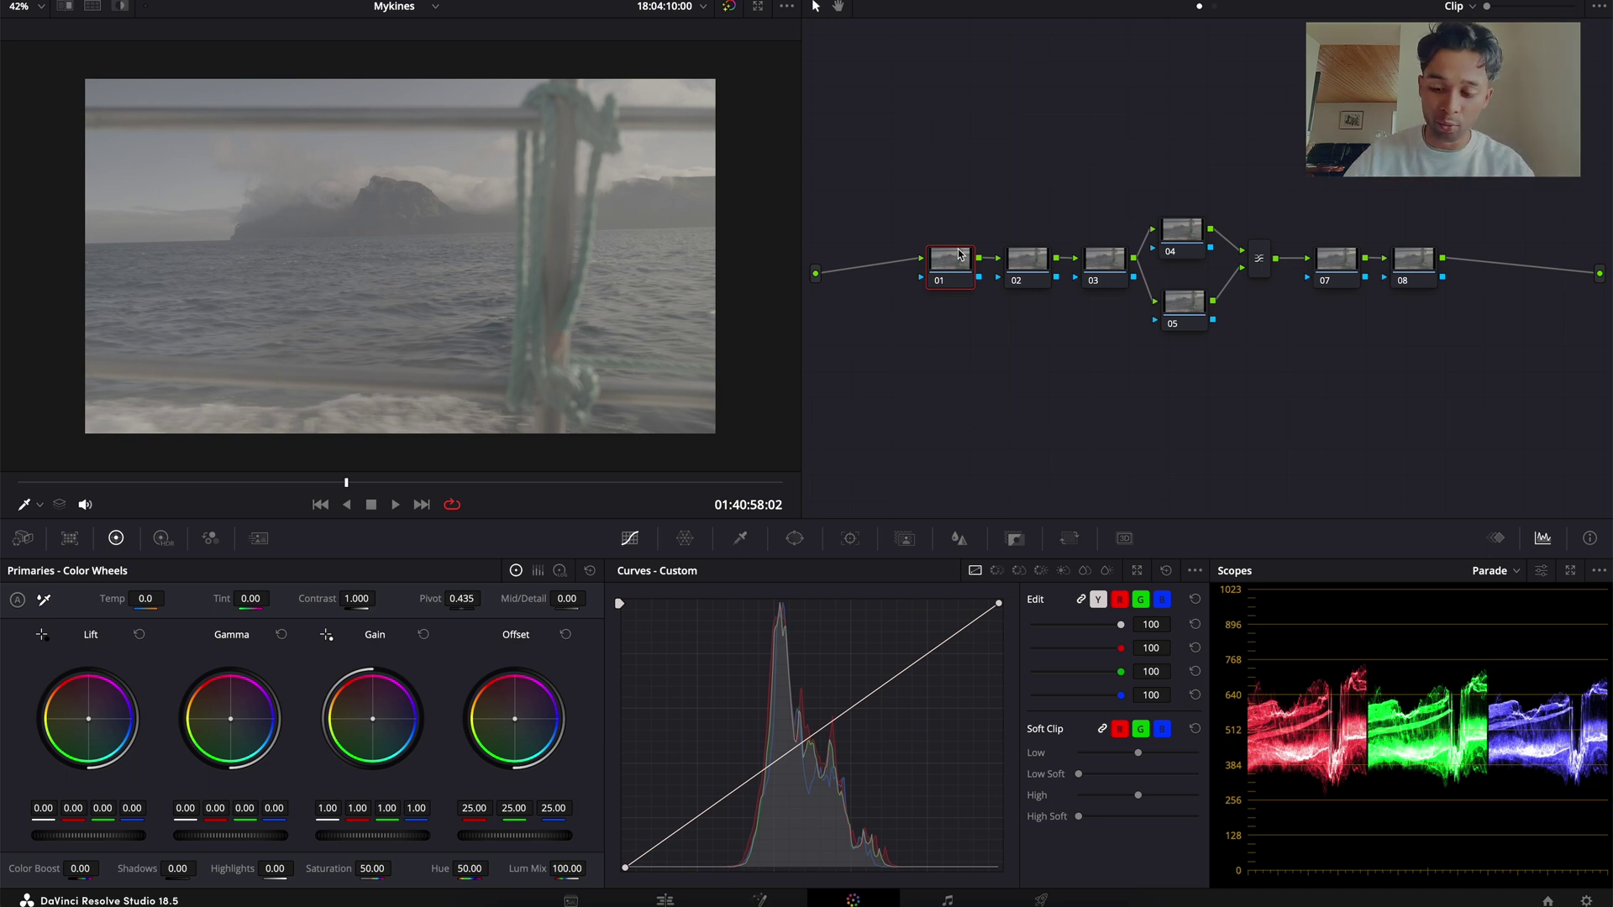
pyautogui.click(1034, 261)
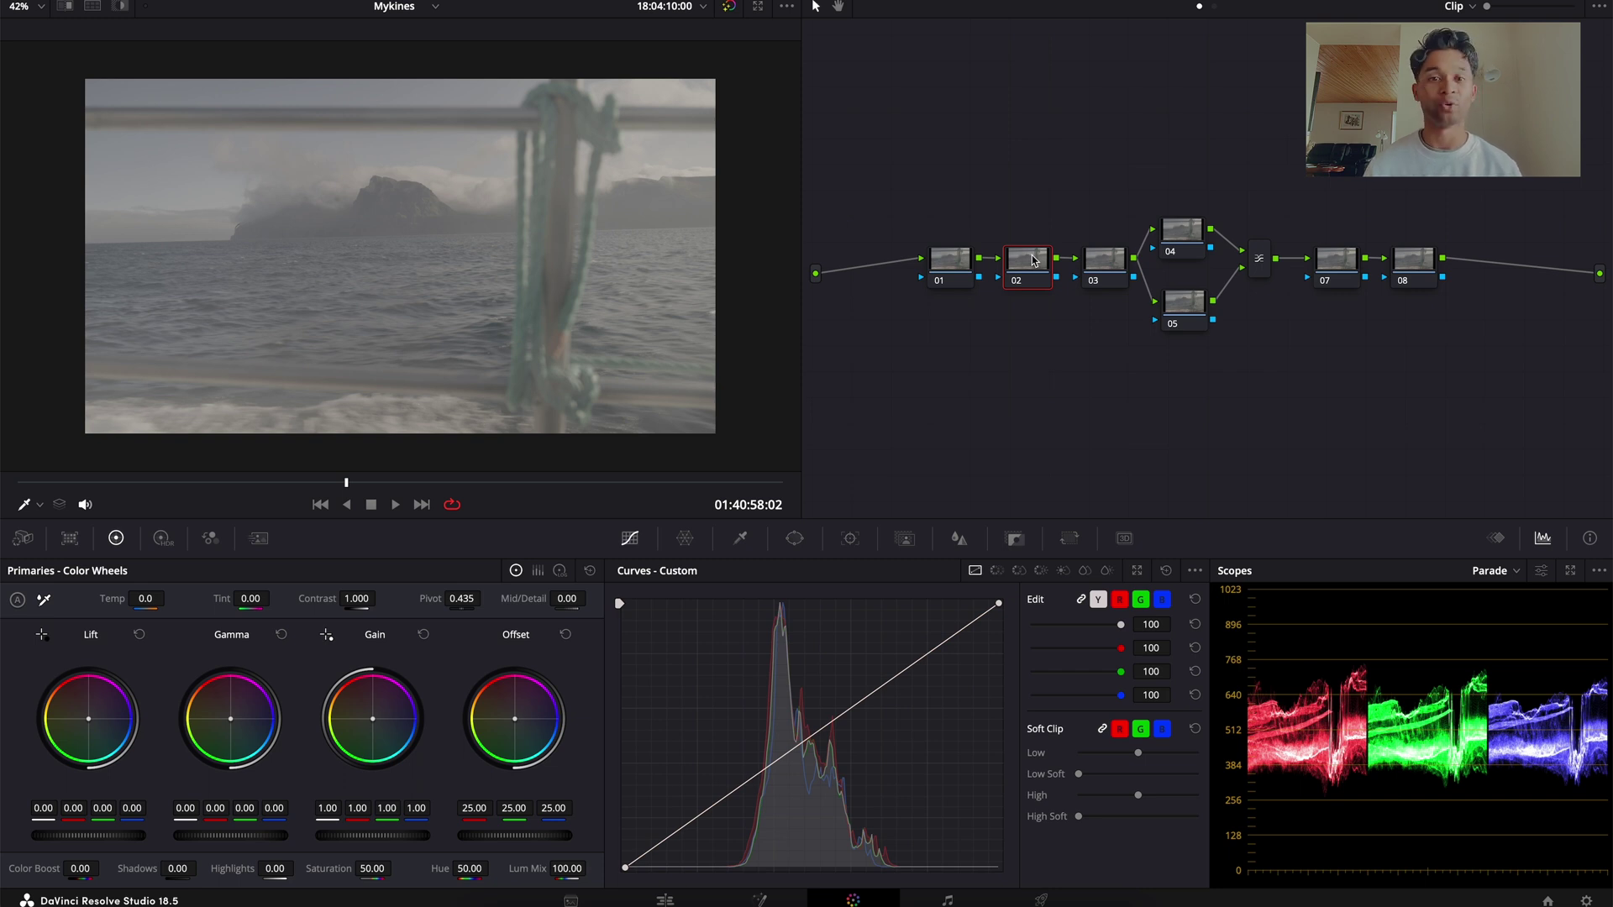
pyautogui.click(1109, 262)
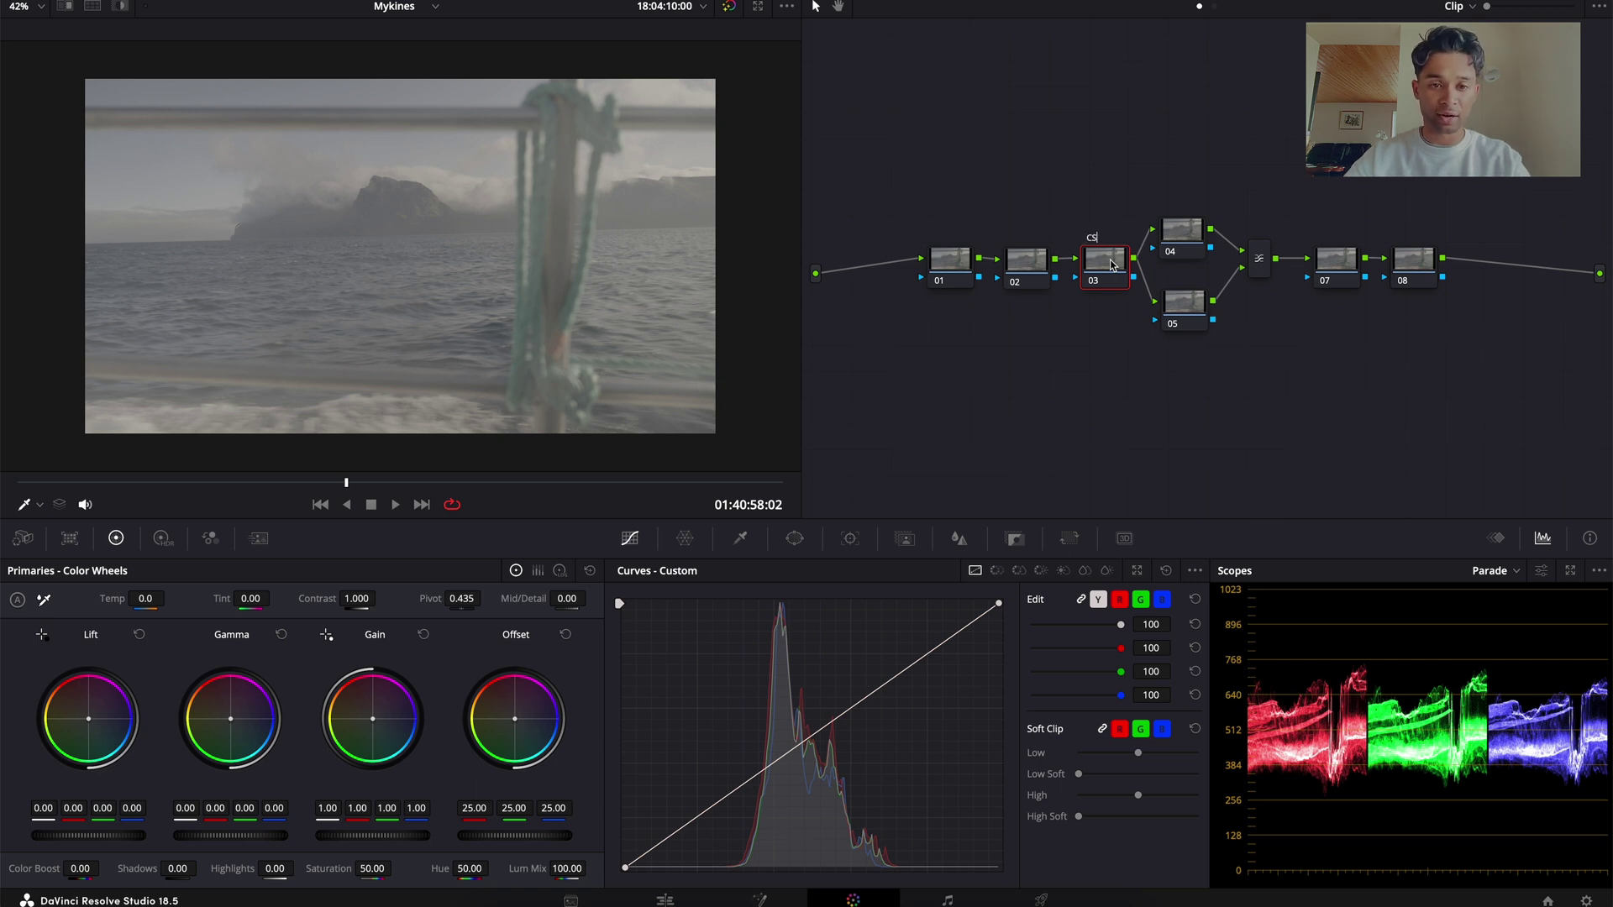
pyautogui.write('t')
pyautogui.doubleClick(1014, 267)
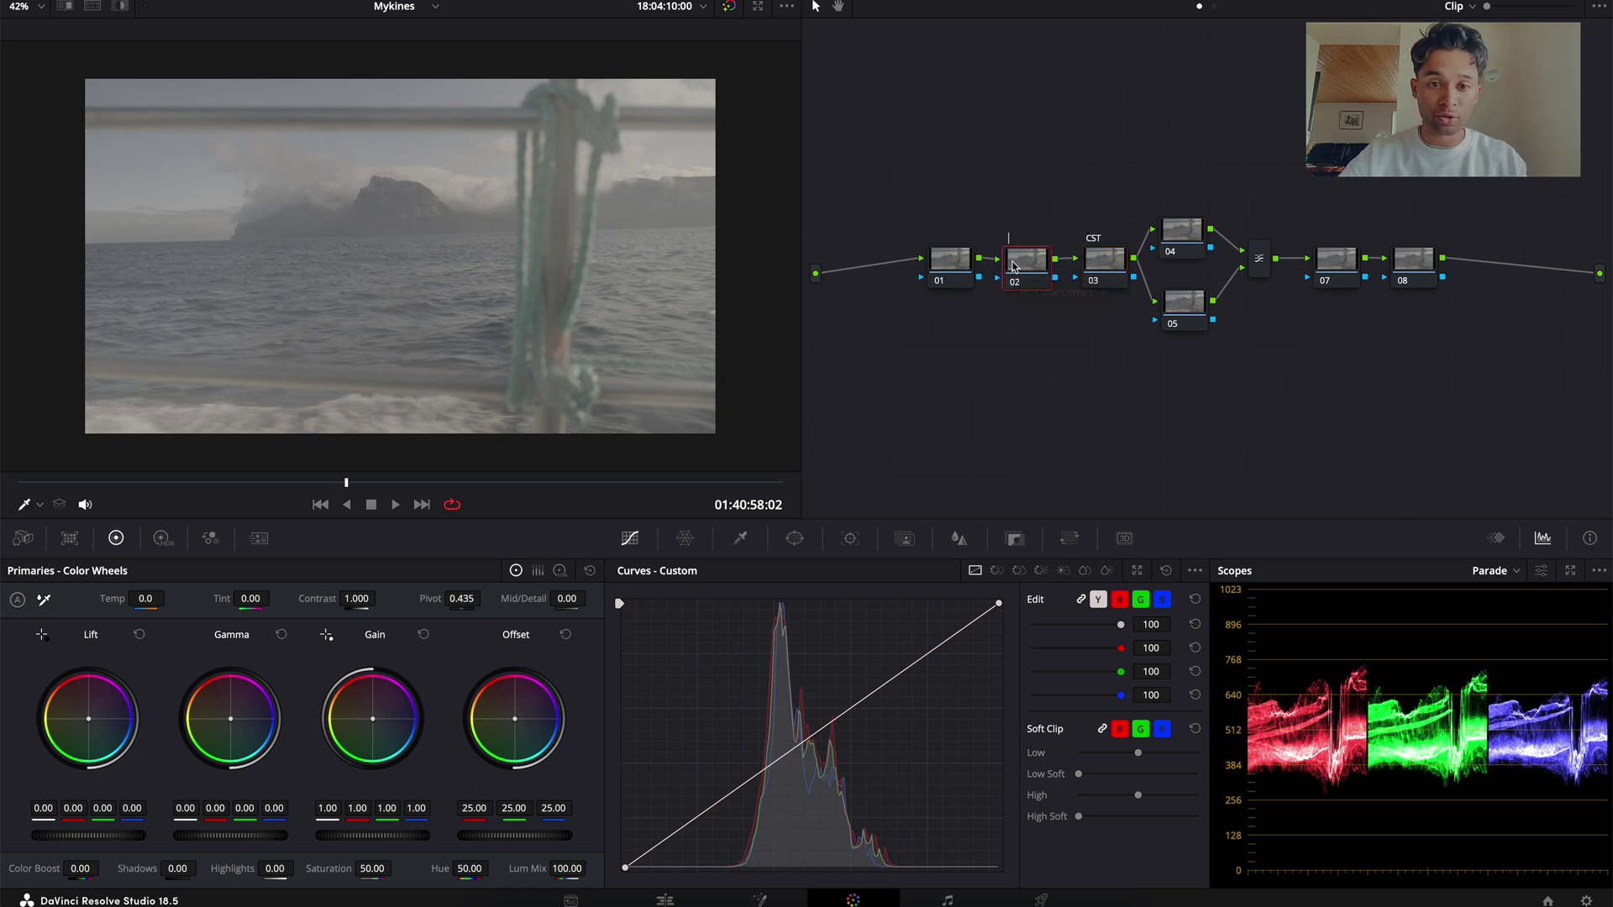
pyautogui.write('SAT')
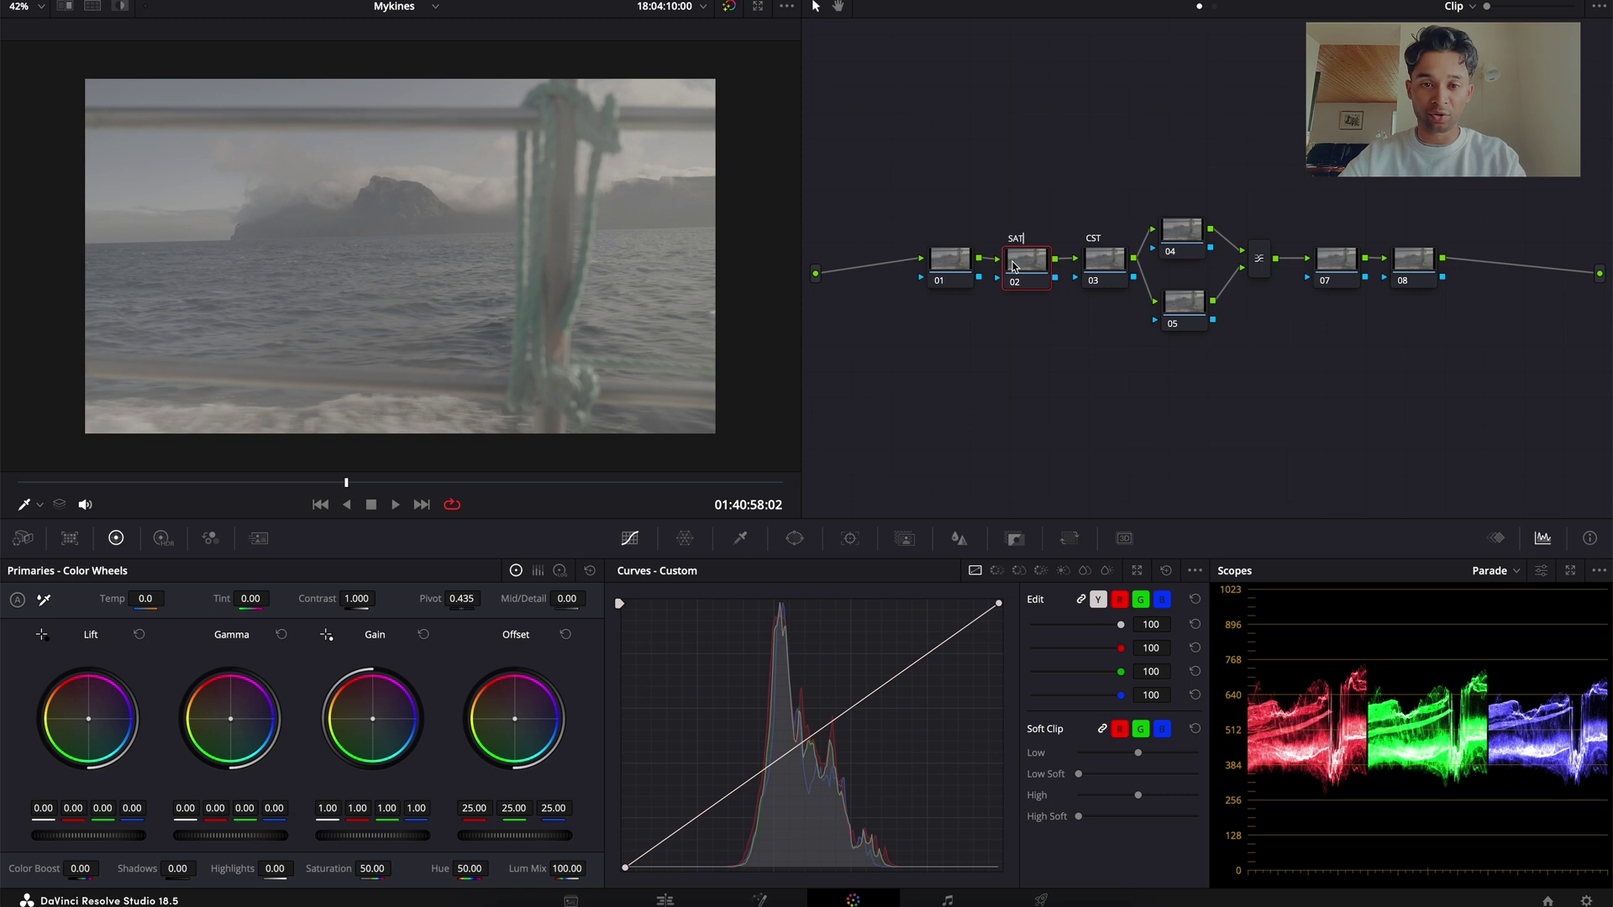
# Label node 01 as CONTRAST.
pyautogui.doubleClick(950, 261)
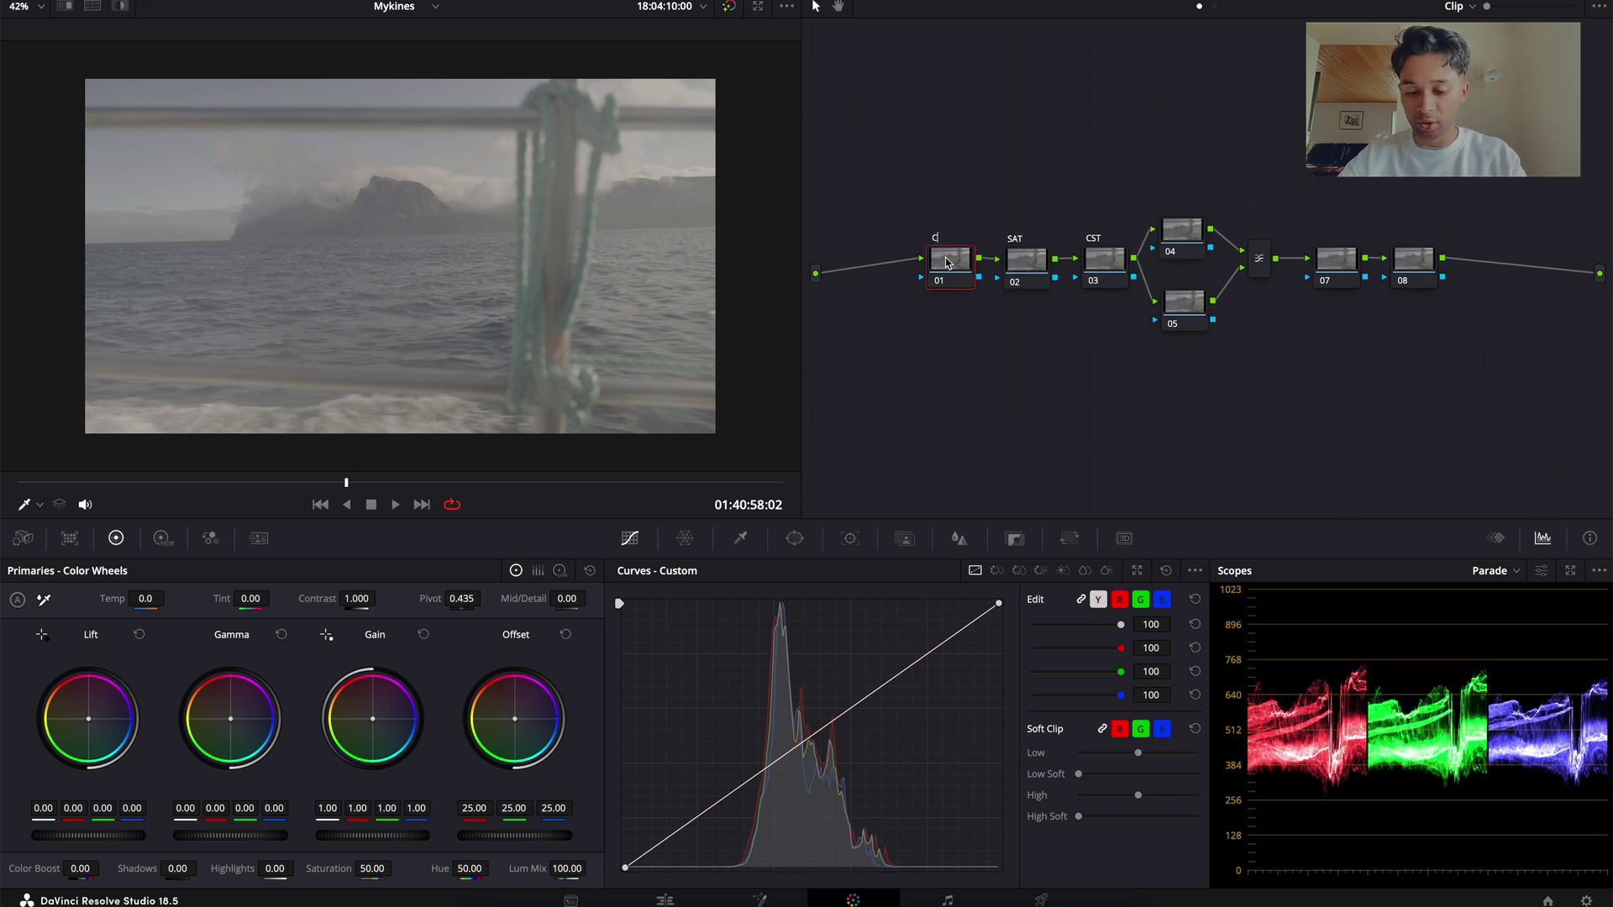
pyautogui.write('CONTRAST')
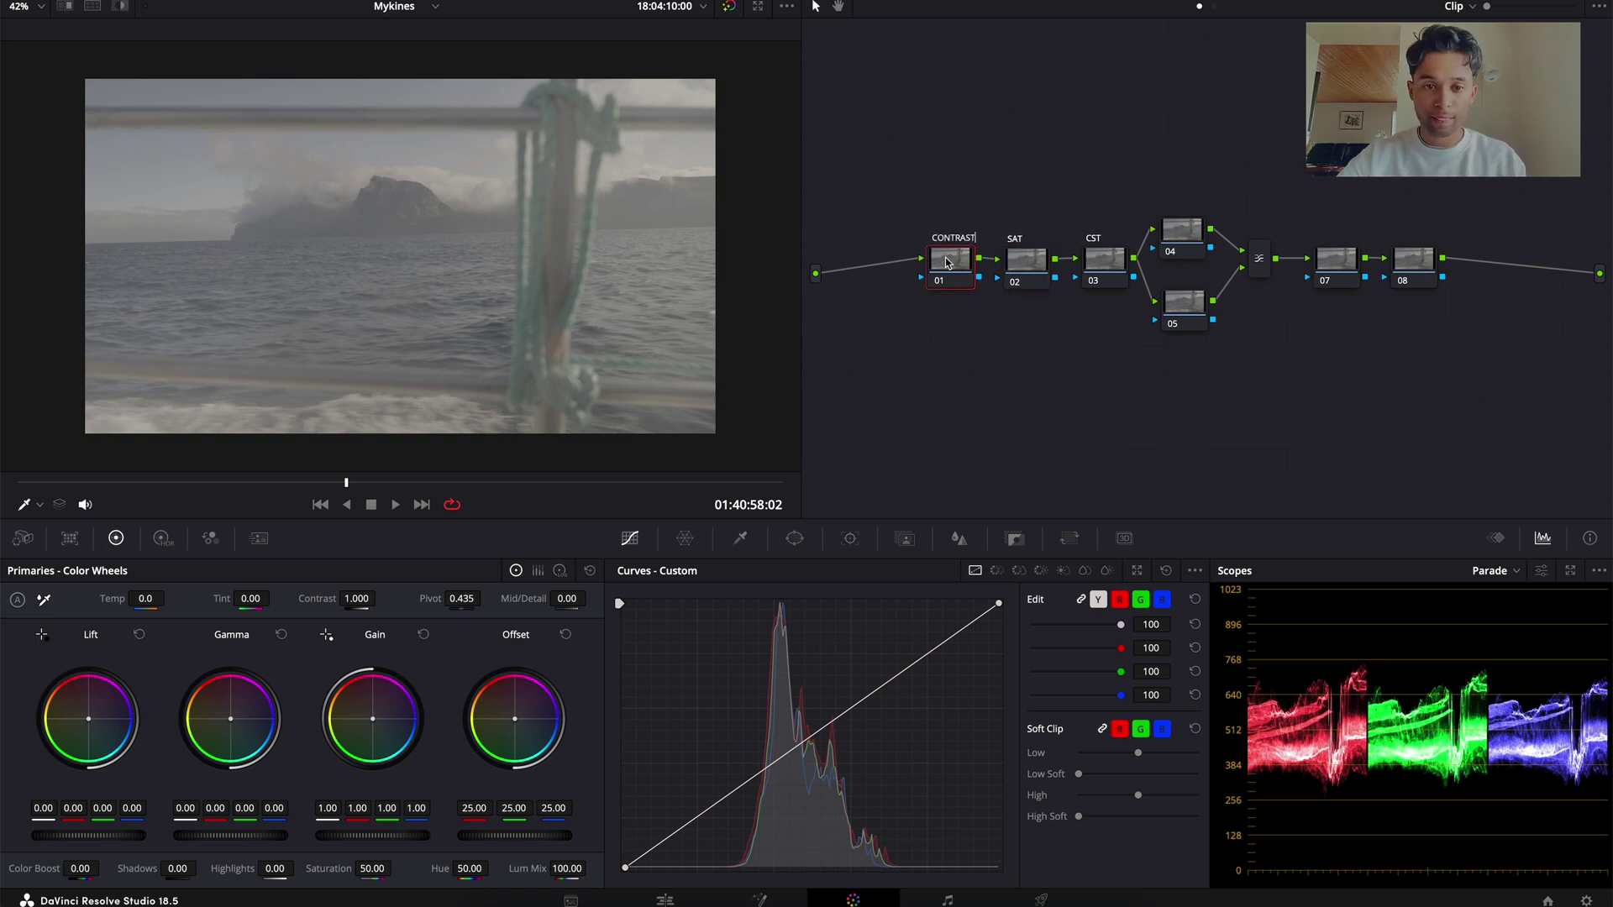
pyautogui.press('Return')
# Label the parallel nodes: node 05 as WATER and node 04 as BACKGROUND.
pyautogui.click(1187, 300)
pyautogui.doubleClick(1187, 301)
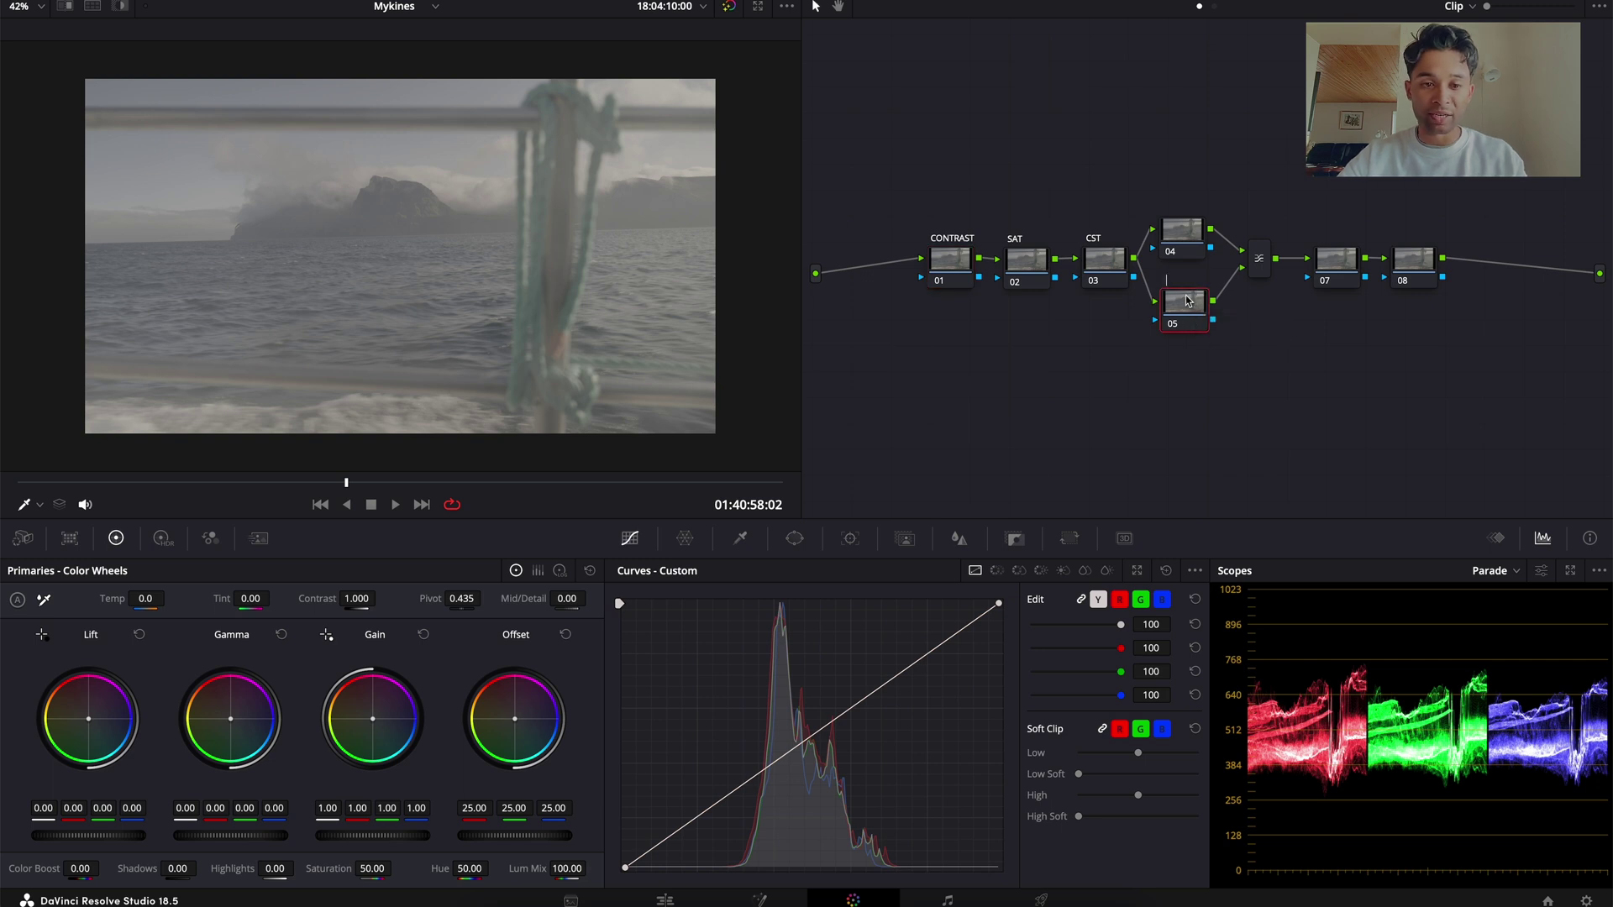
pyautogui.write('WATER')
pyautogui.press('Return')
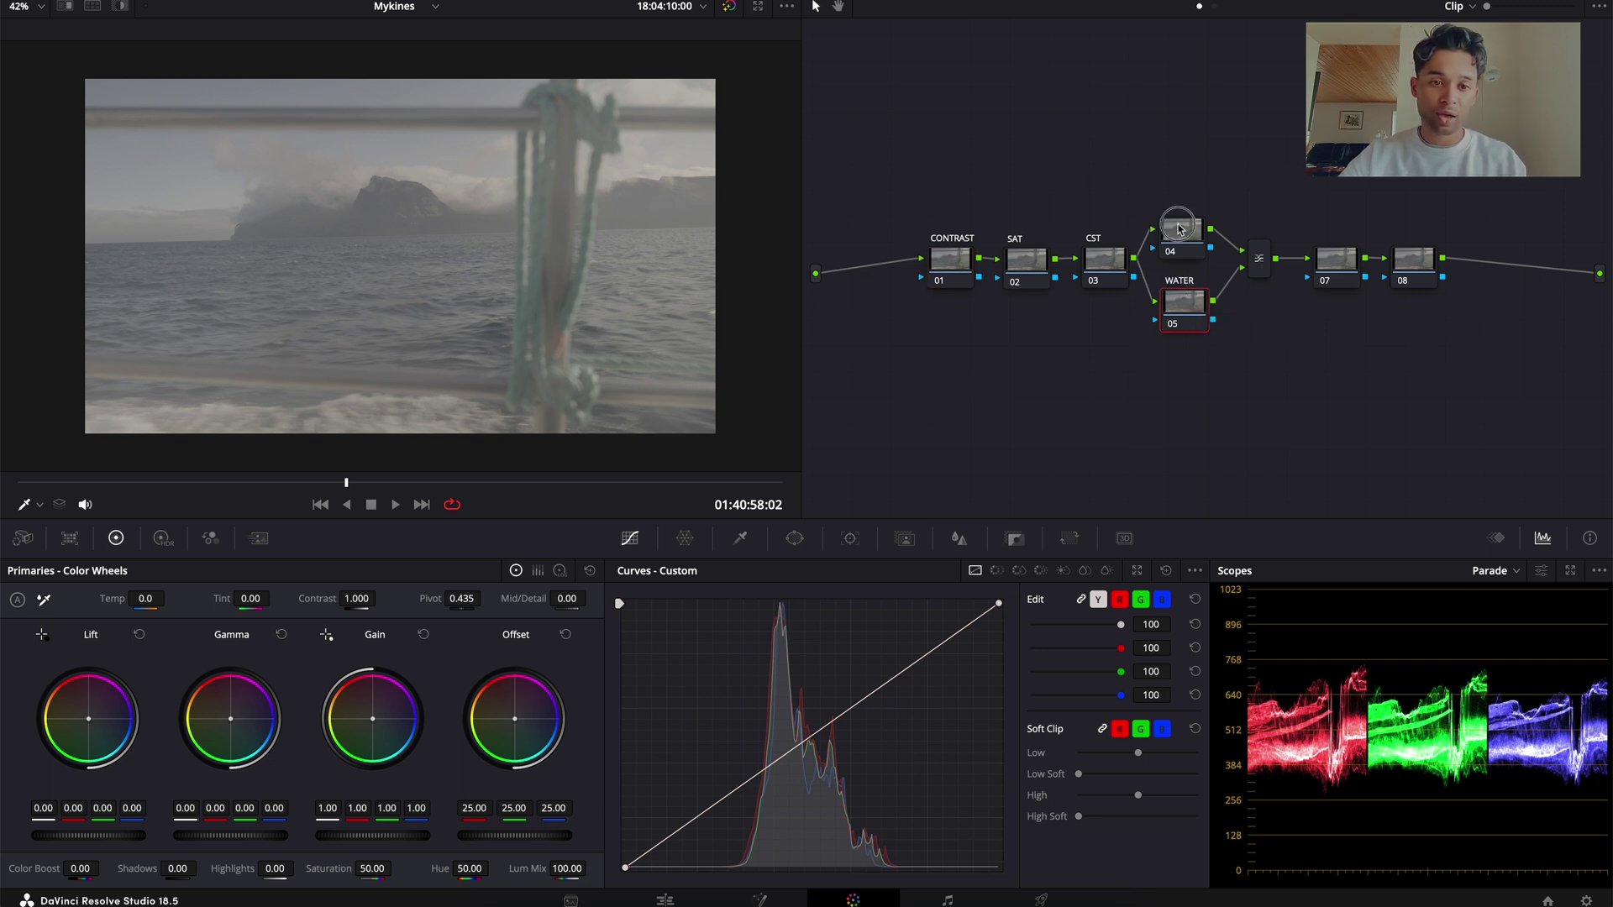
pyautogui.click(1180, 230)
pyautogui.doubleClick(1179, 229)
pyautogui.write('BA')
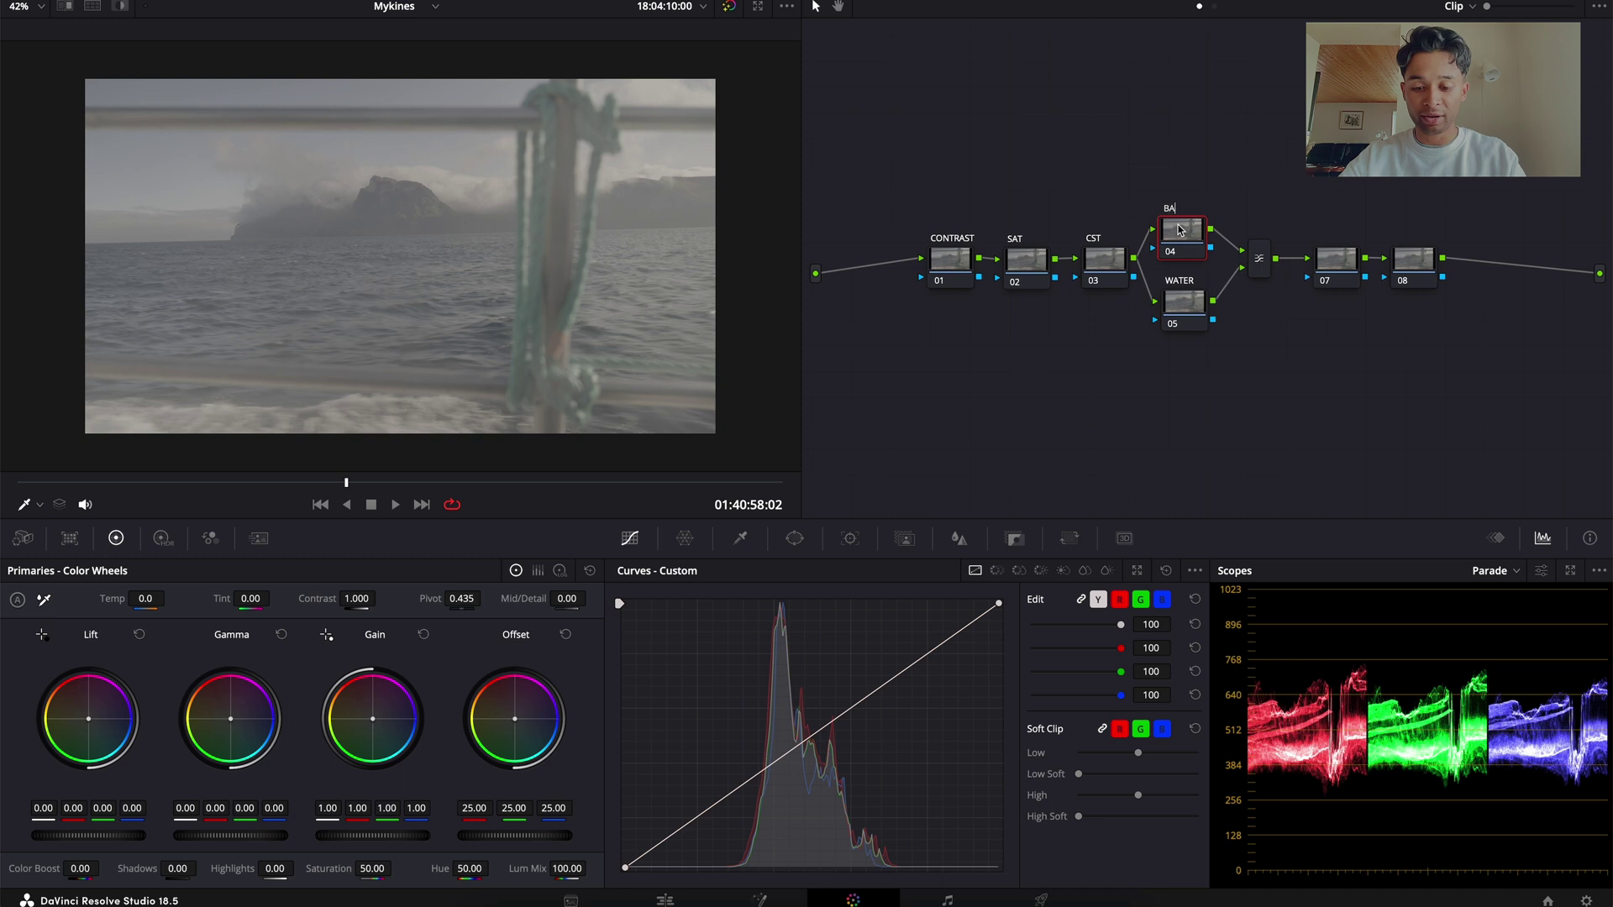
pyautogui.write('CKGROUND')
pyautogui.press('Return')
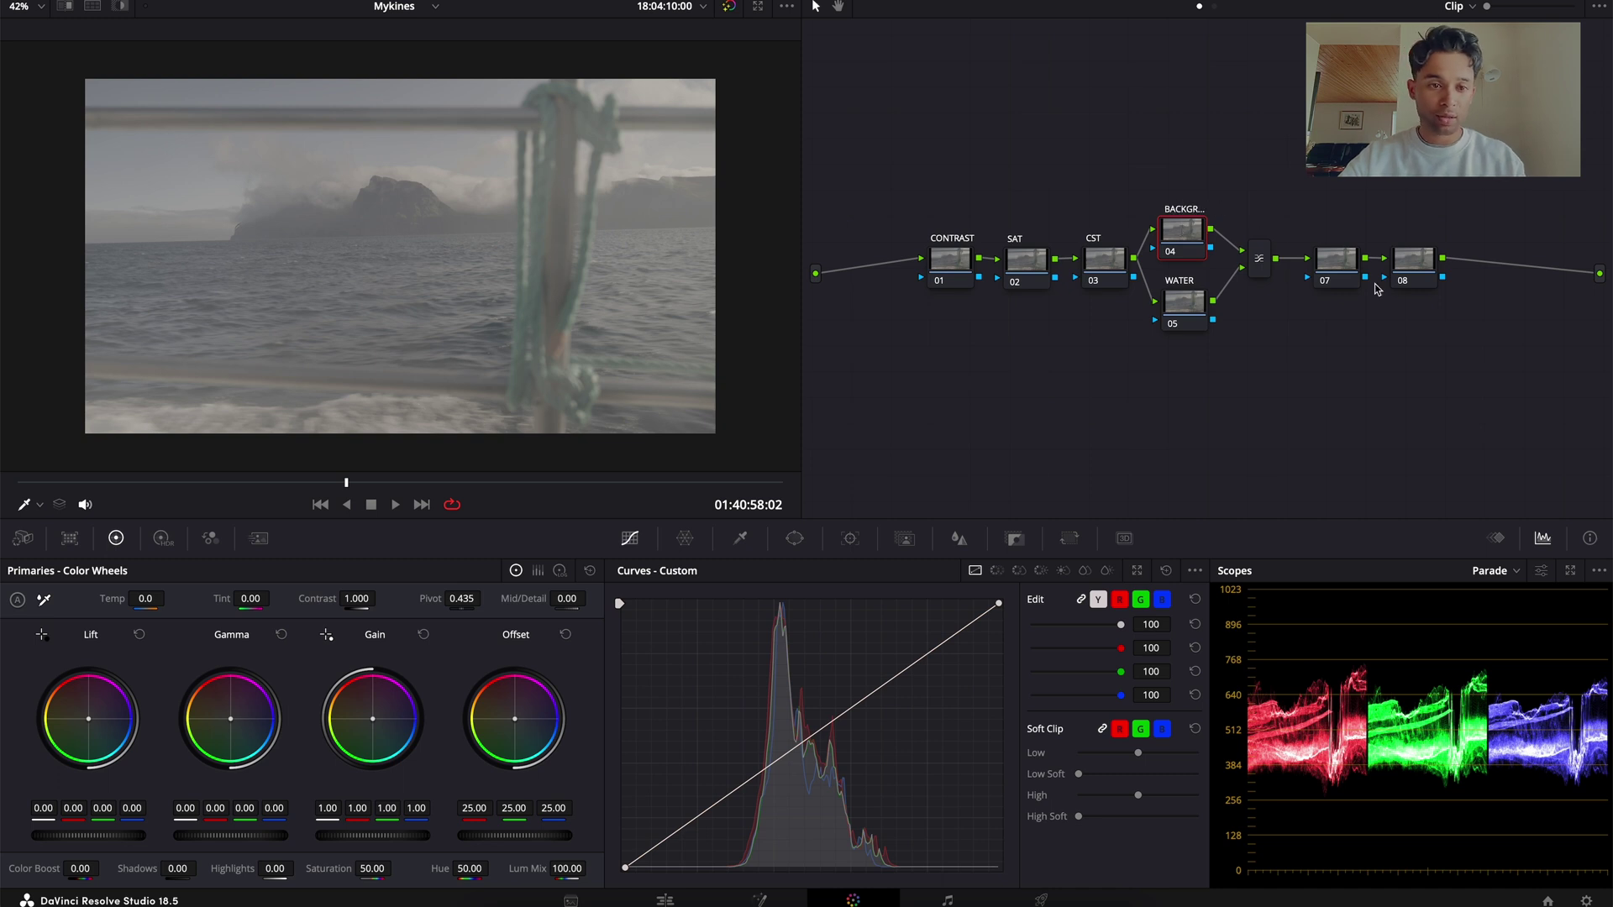
# Label node 07 as GLOBAL and node 08 as SHARP.
pyautogui.click(1342, 269)
pyautogui.write('GLOBAL')
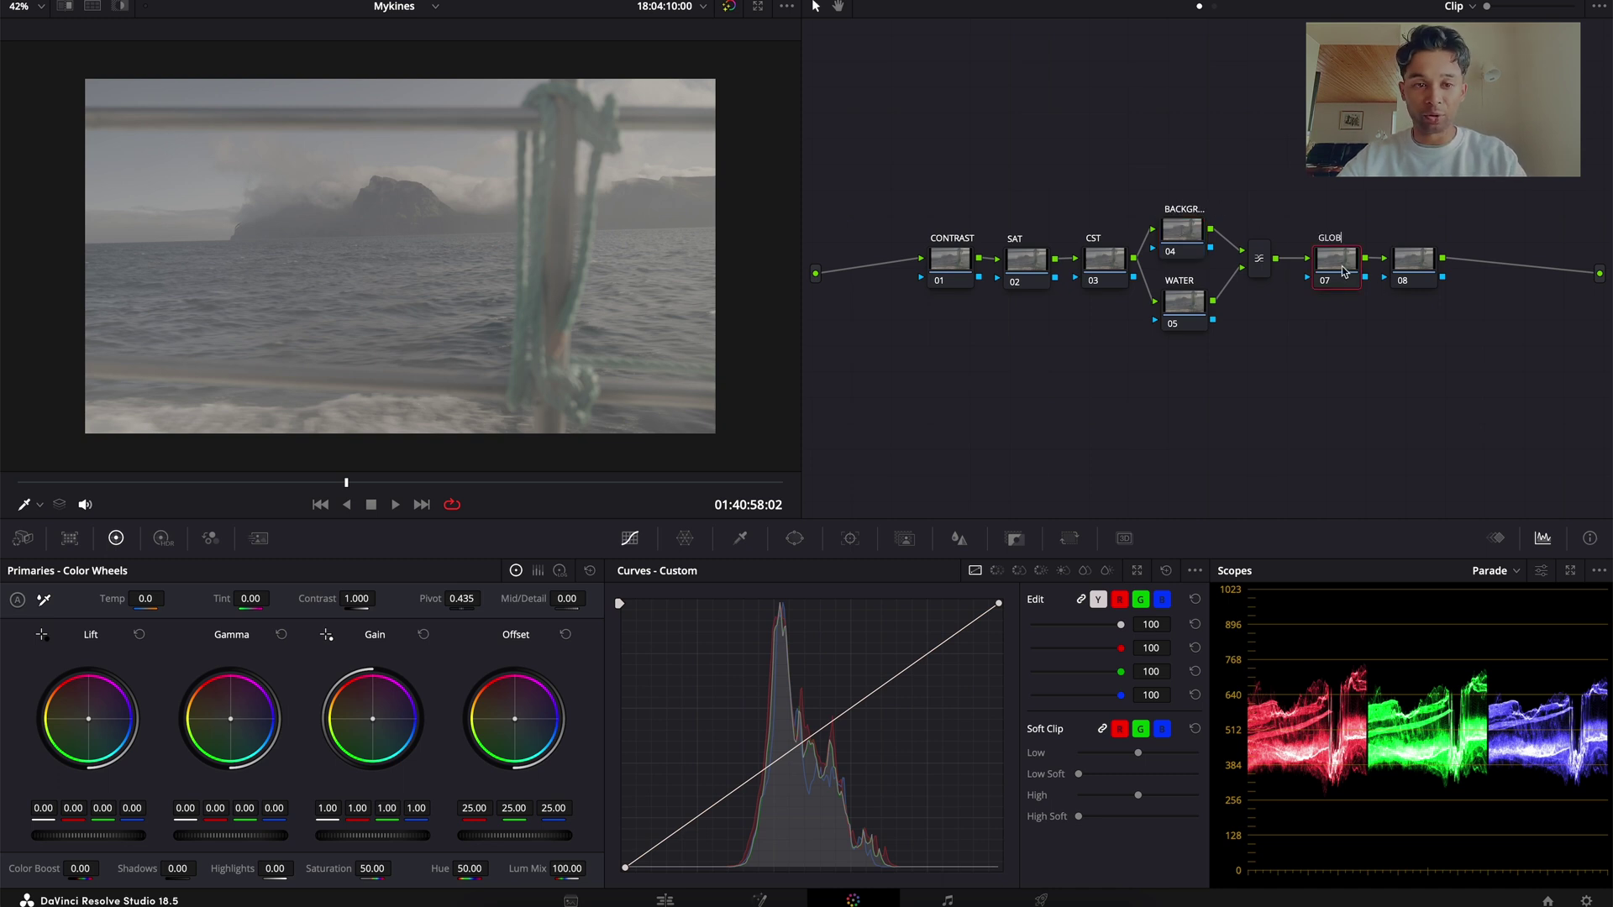
pyautogui.press('Return')
pyautogui.click(1398, 270)
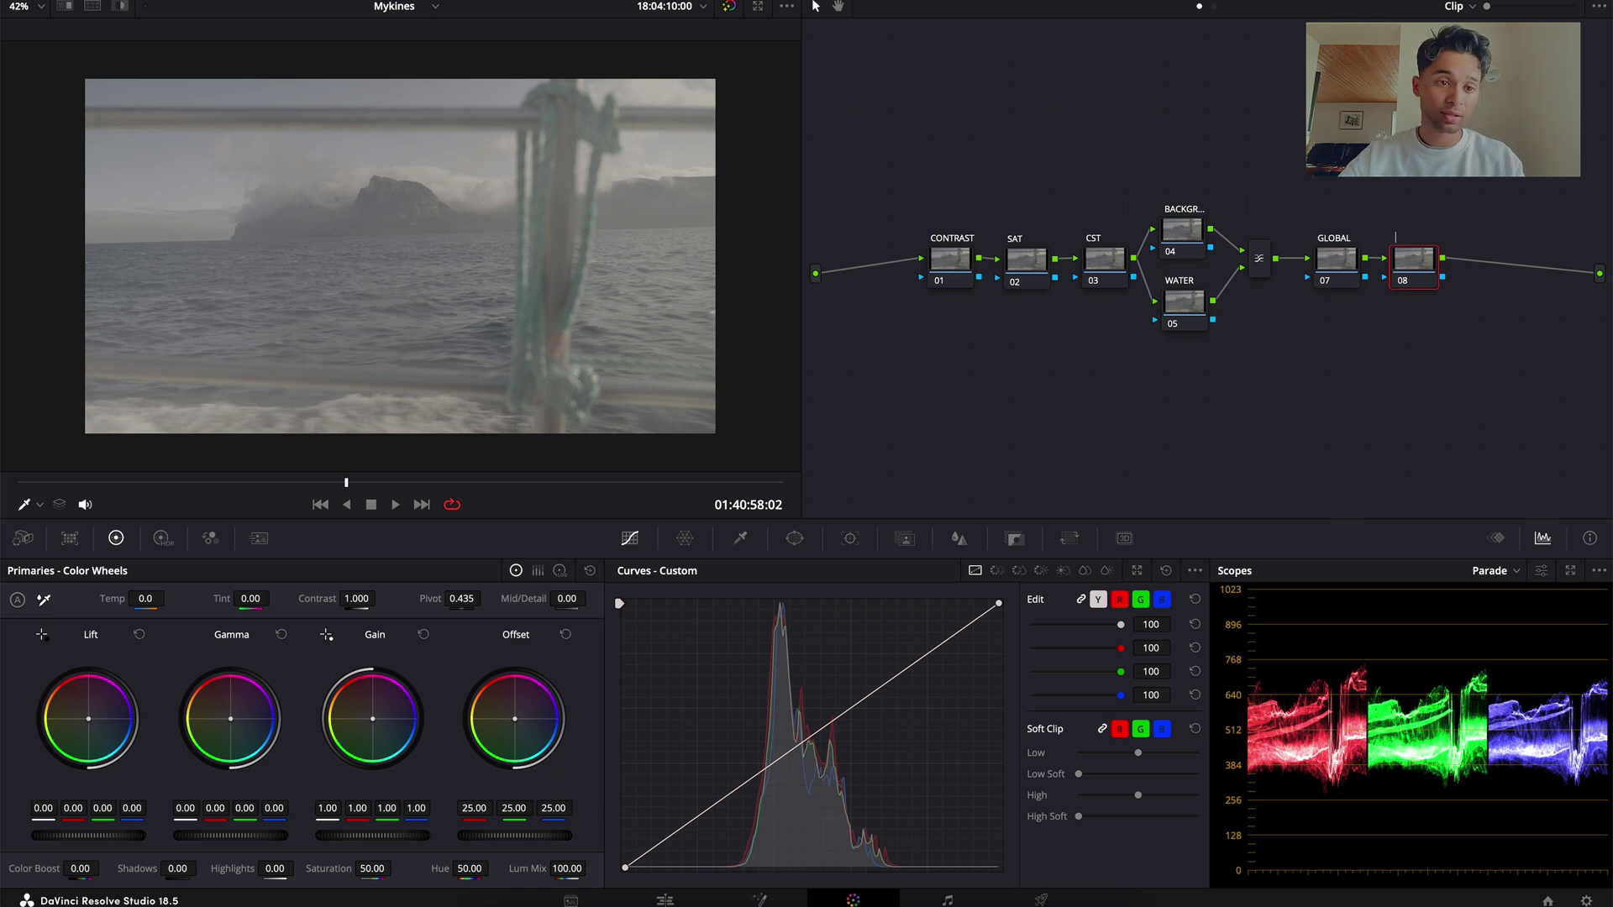
pyautogui.write('SHARP')
pyautogui.press('Return')
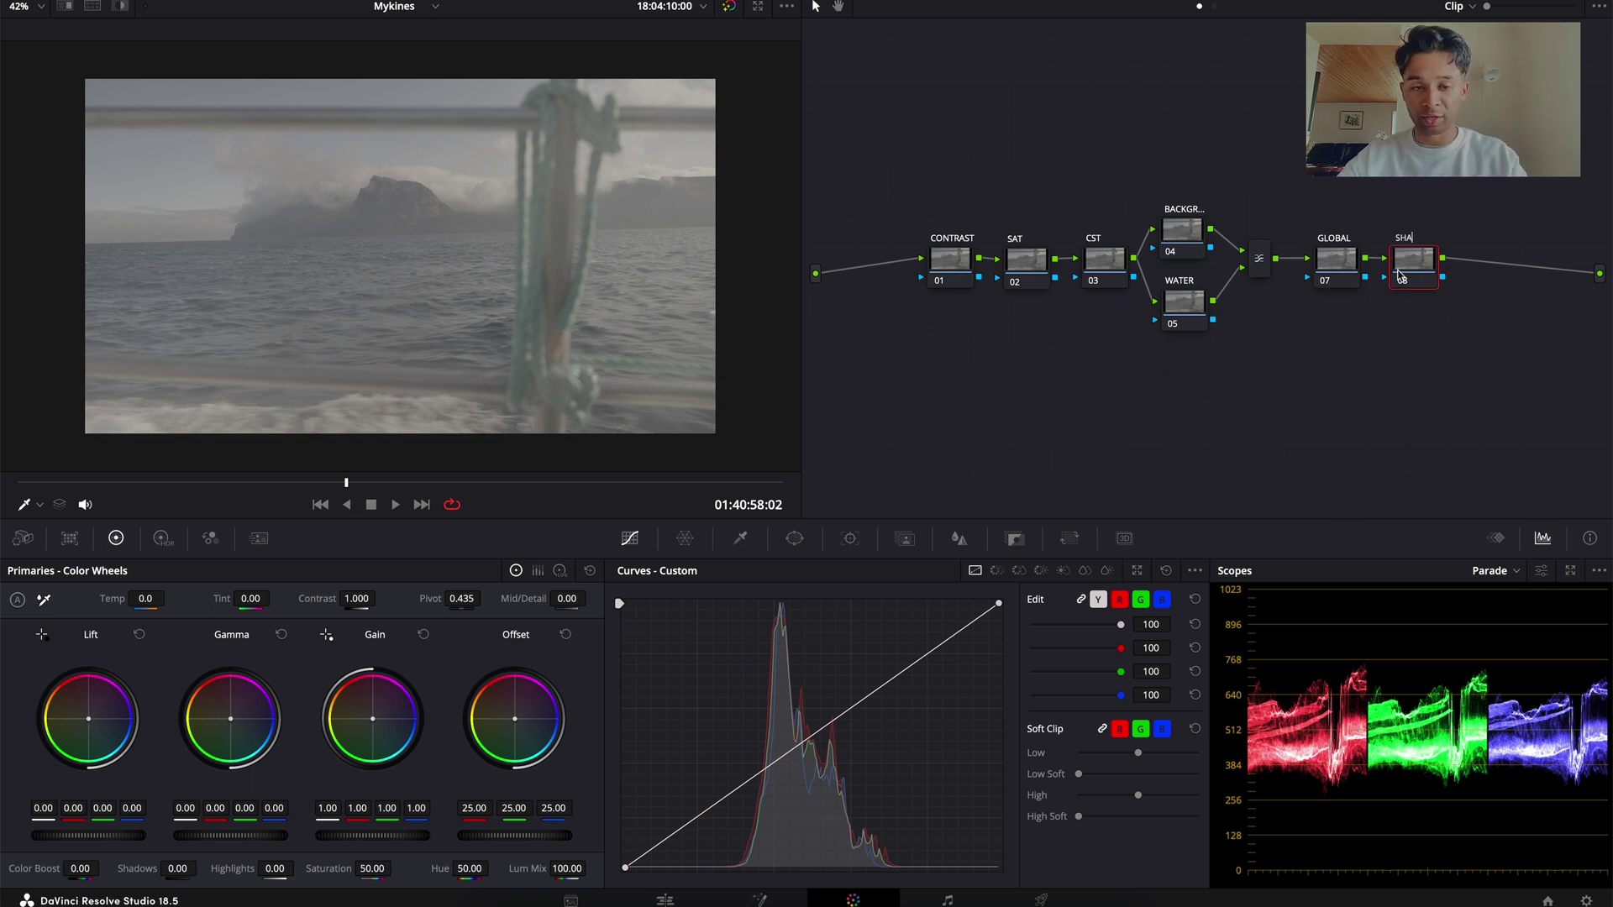
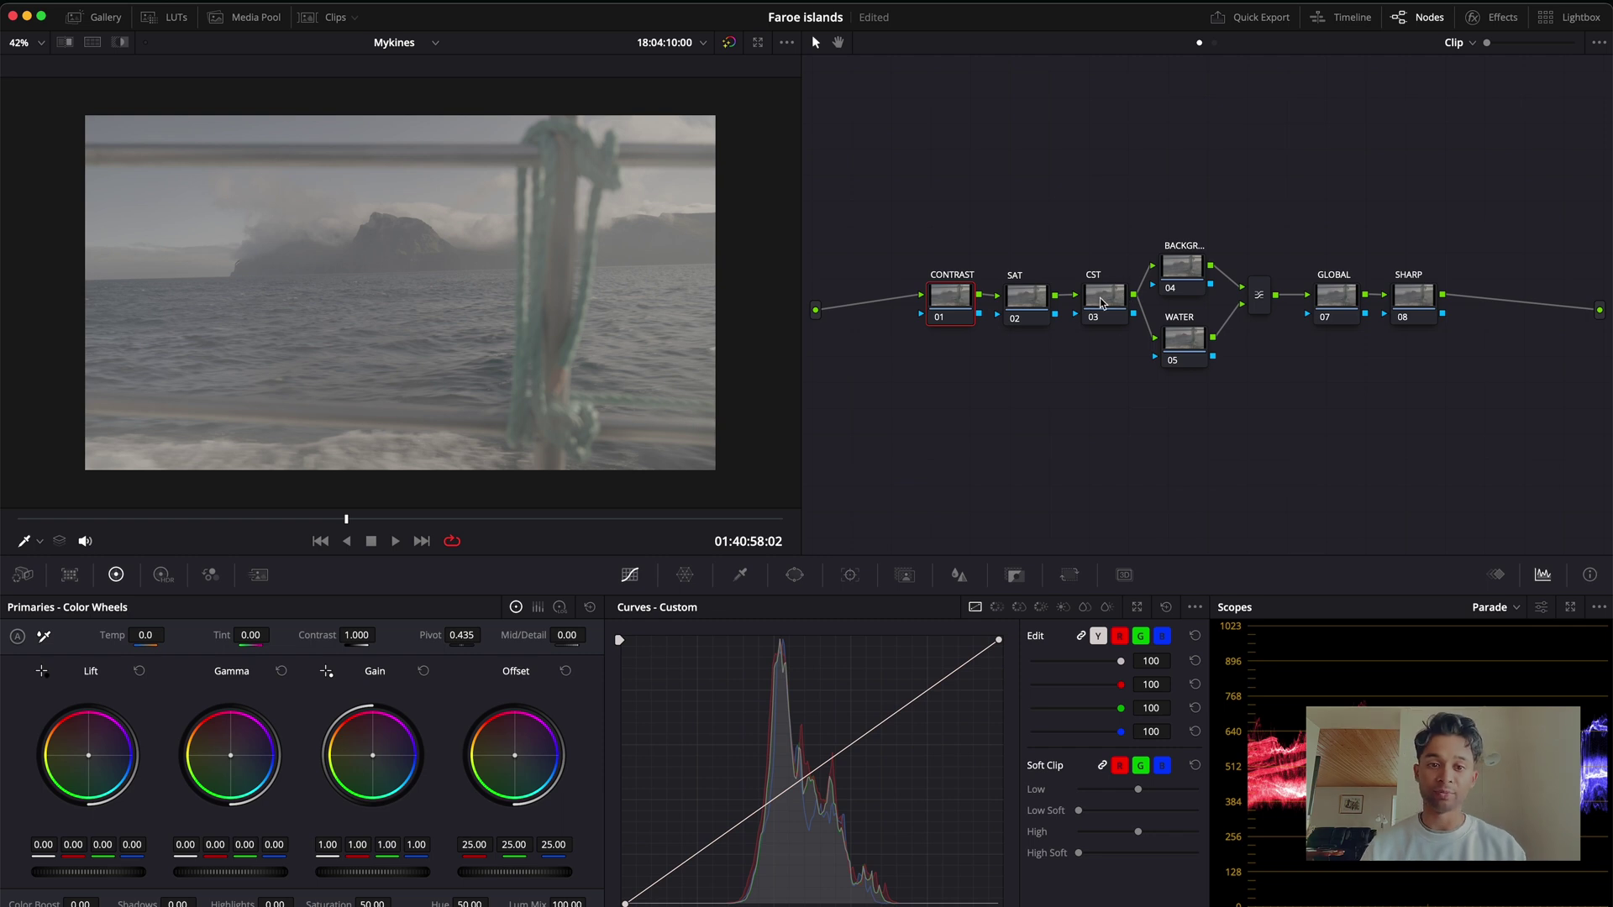
# Find the Color Space Transform effect by searching for "colo" and apply it to the CST node.
pyautogui.click(1102, 295)
pyautogui.click(1492, 25)
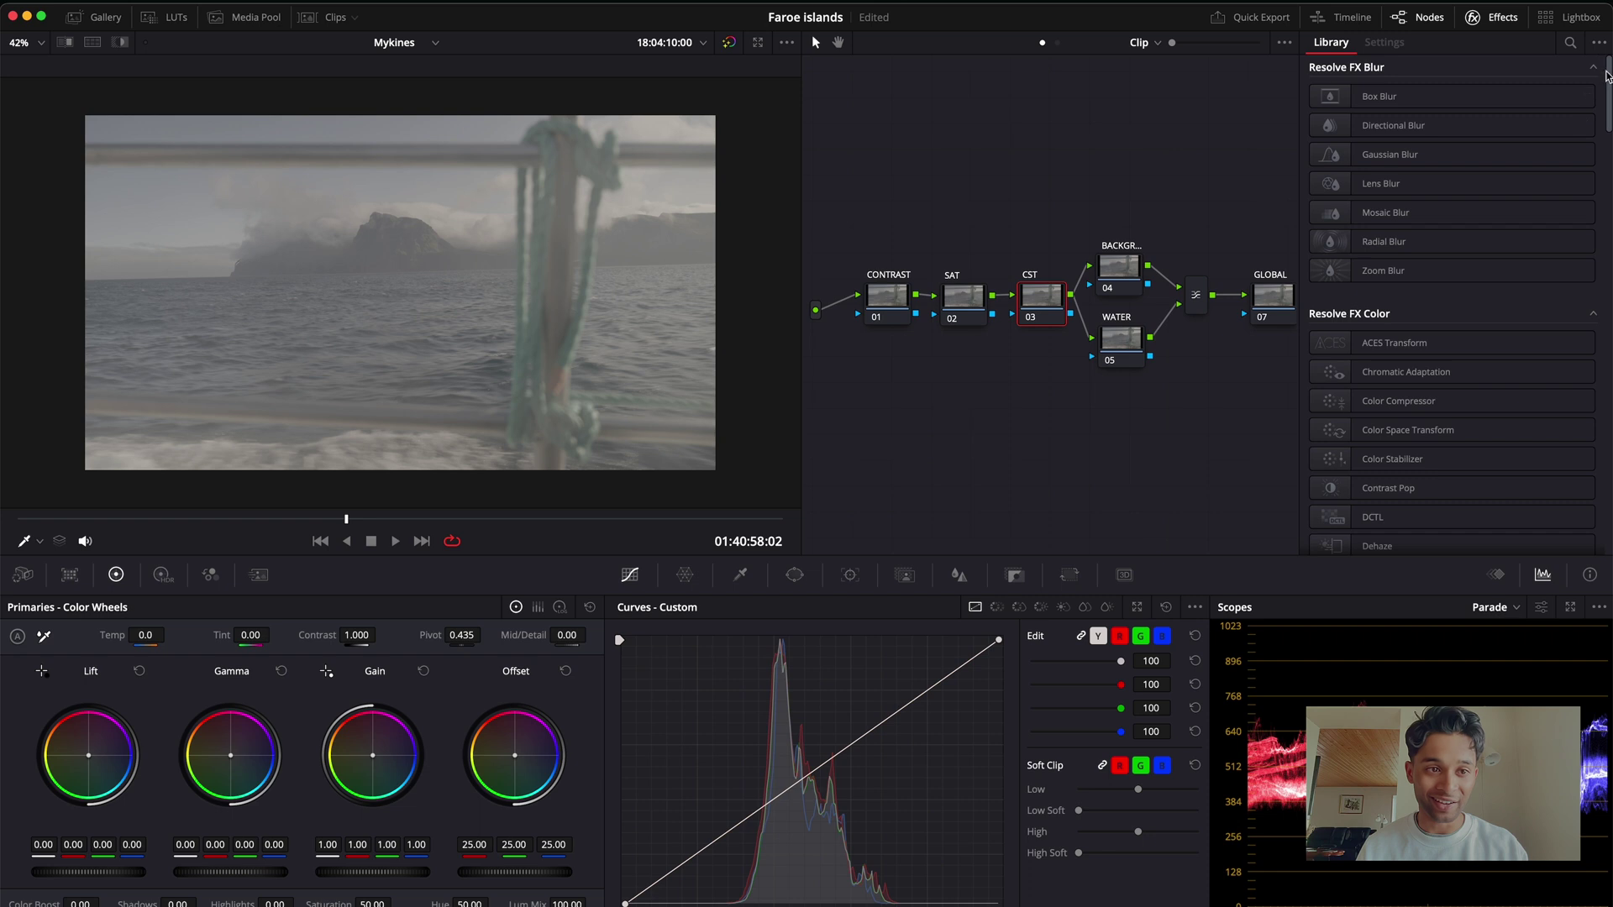
pyautogui.click(1569, 42)
pyautogui.write('colo')
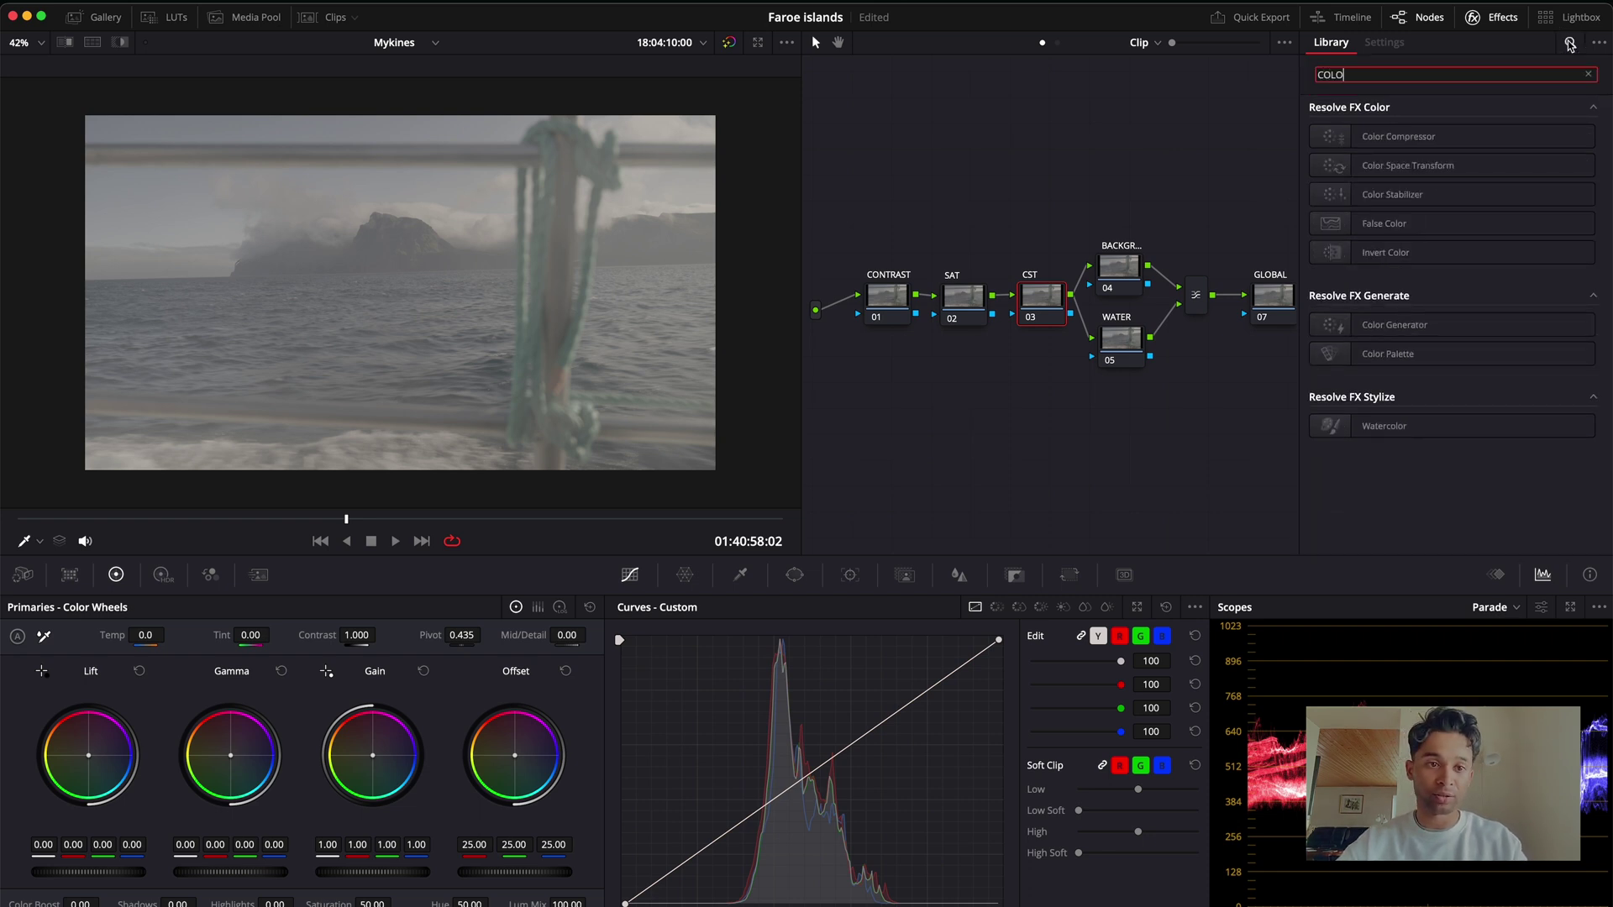
pyautogui.moveTo(1458, 165); pyautogui.dragTo(1042, 304)
# Set the transform's input color space to Sony S-Gamut3.Cine and its input gamma to Sony S-Log3.
pyautogui.click(1463, 161)
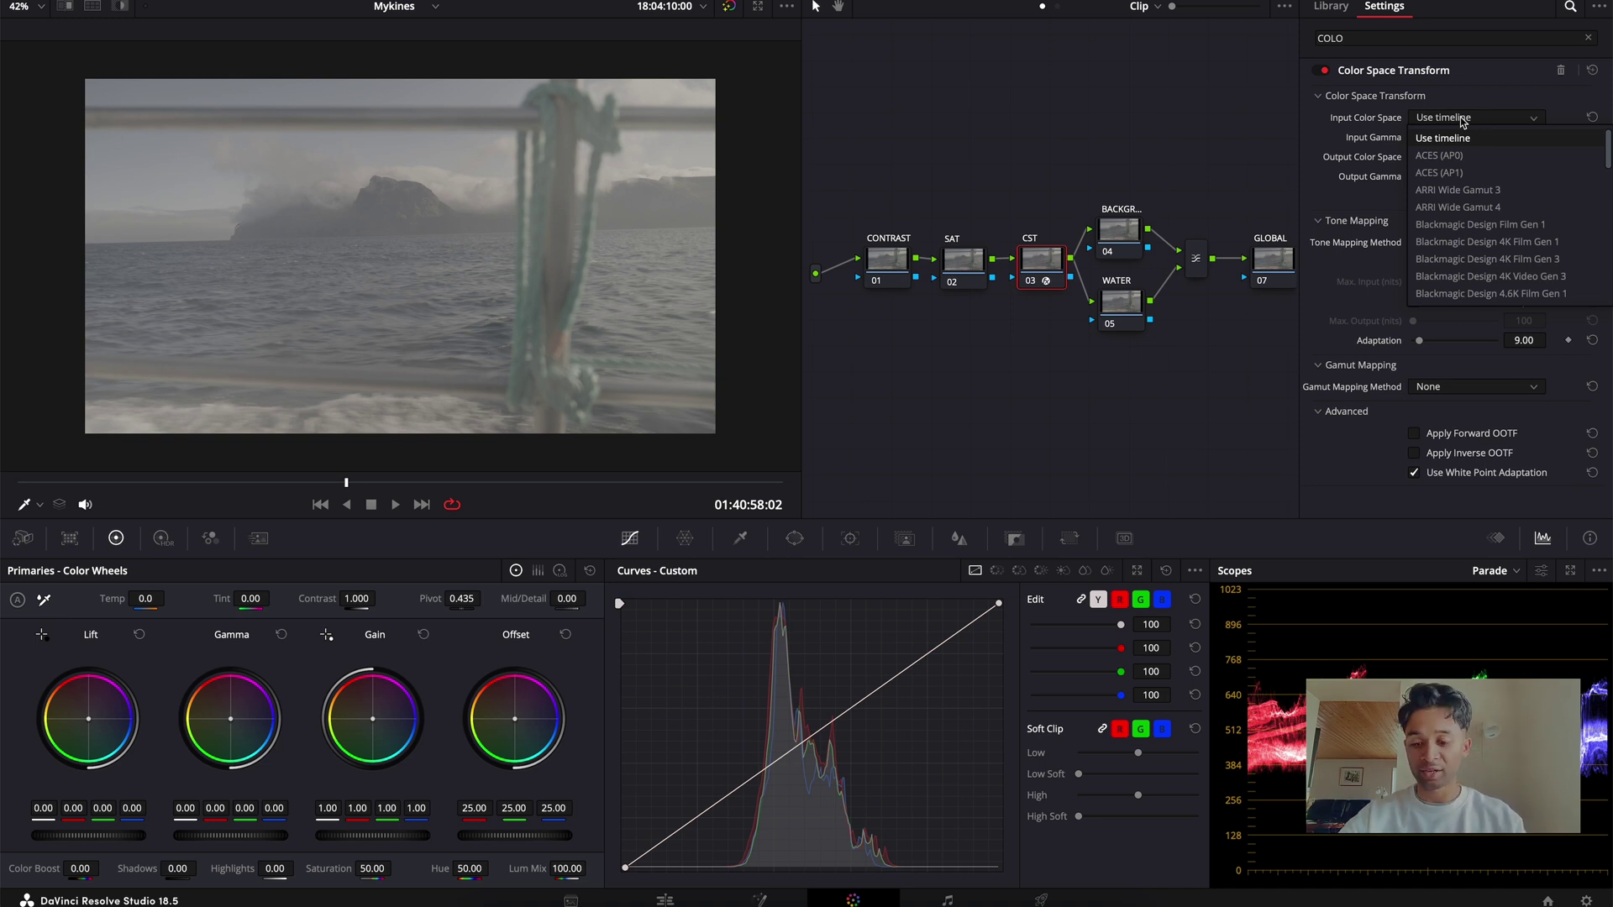
pyautogui.scroll(-10, 1460, 118)
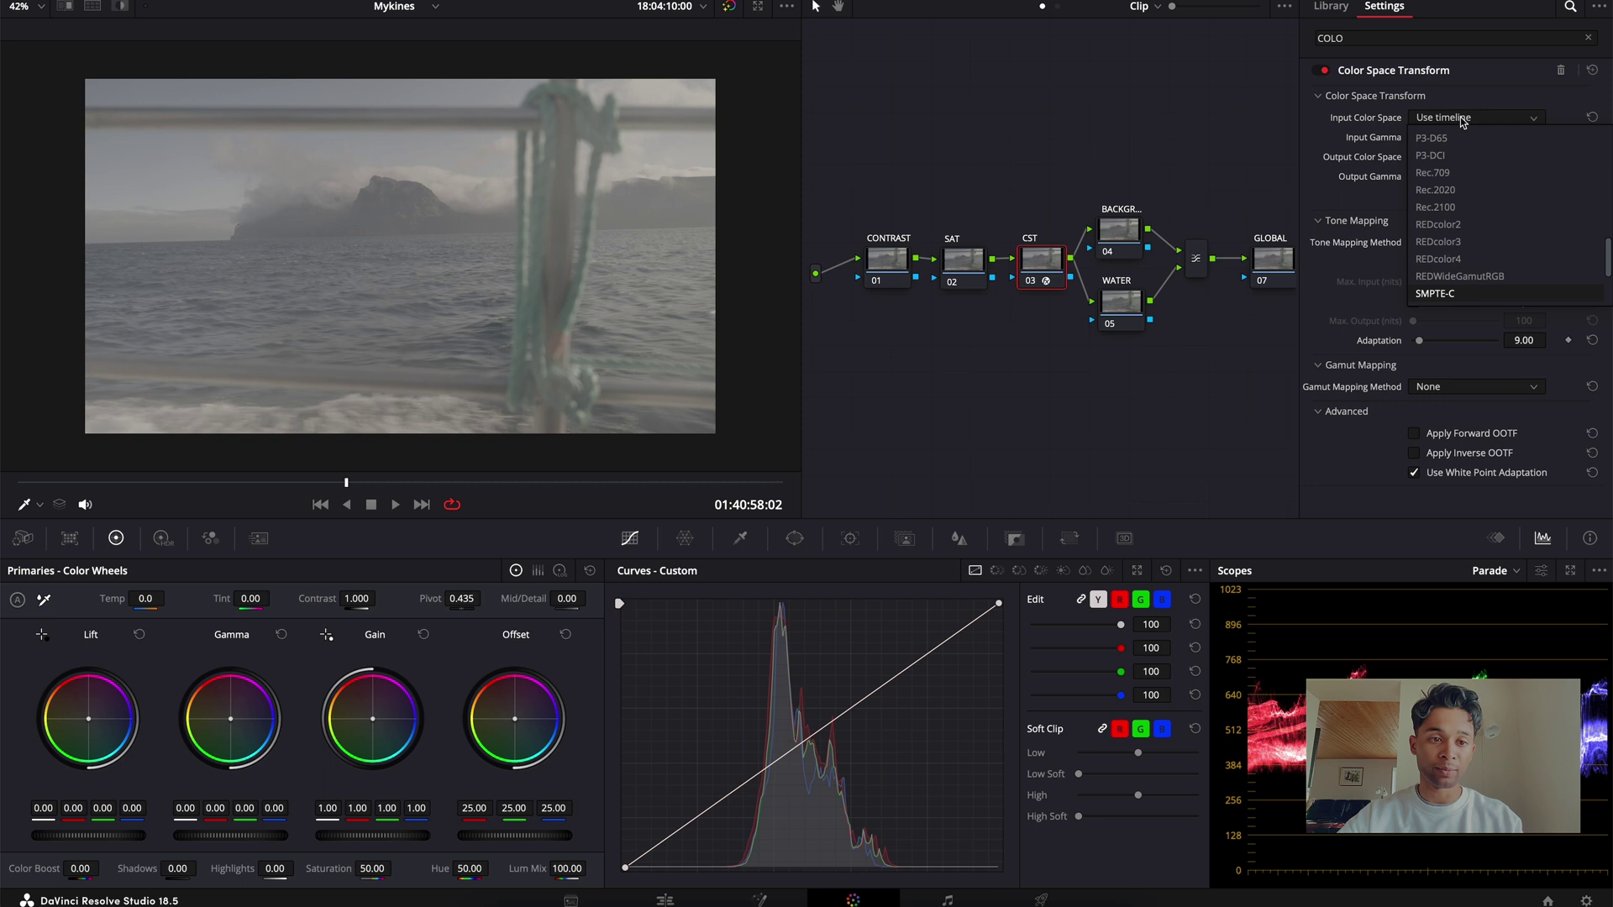
pyautogui.press('Return')
pyautogui.click(1439, 138)
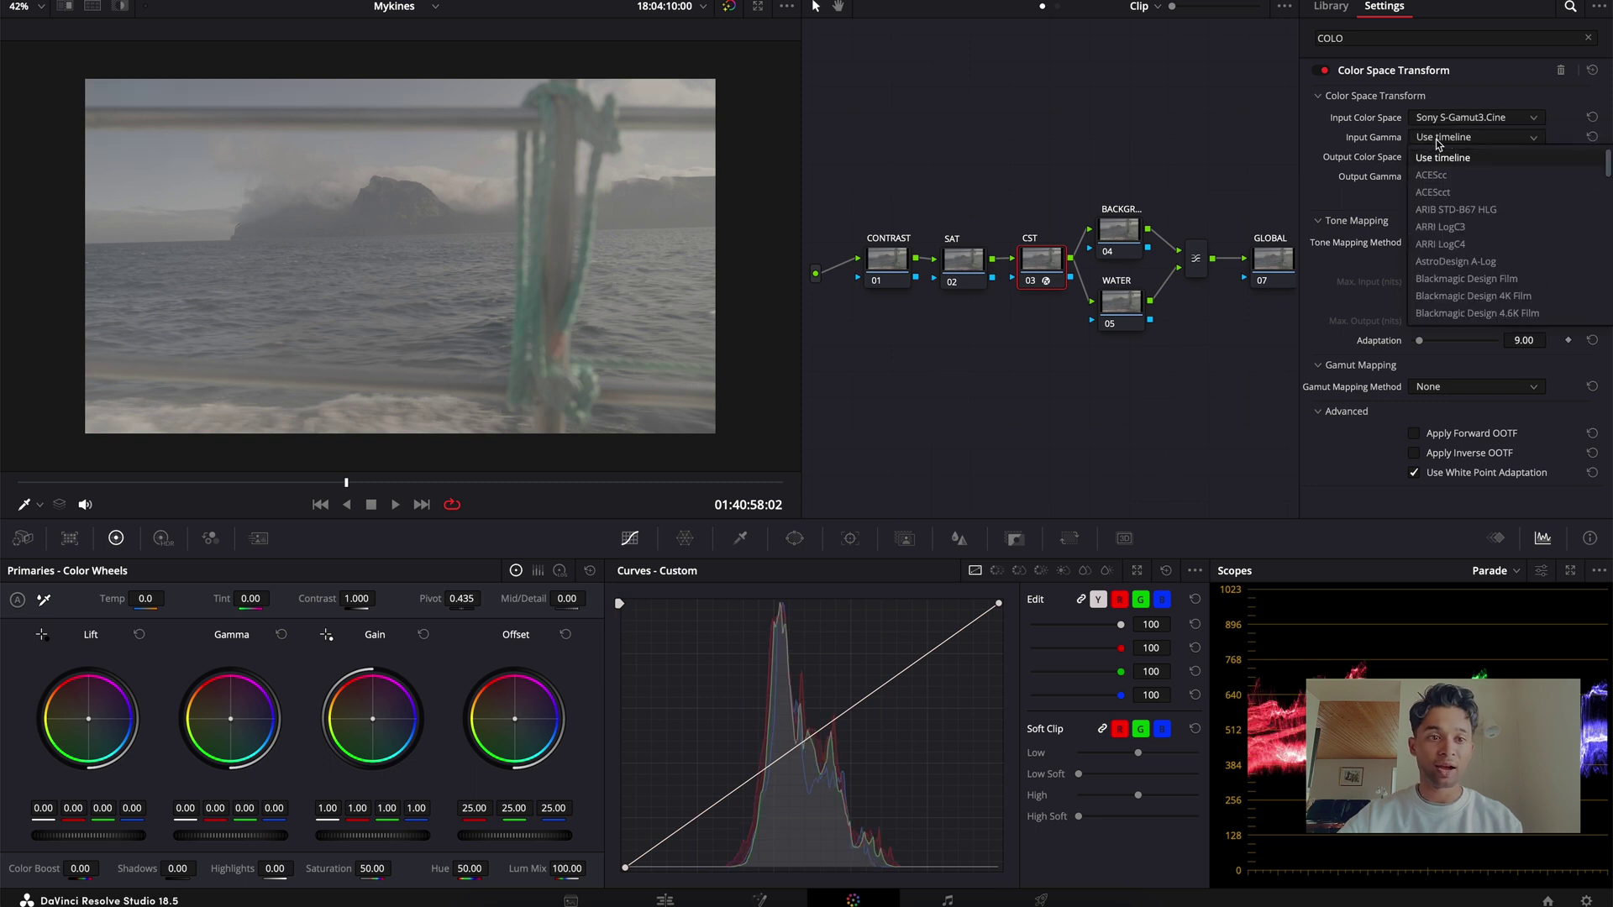
pyautogui.scroll(-10, 1439, 143)
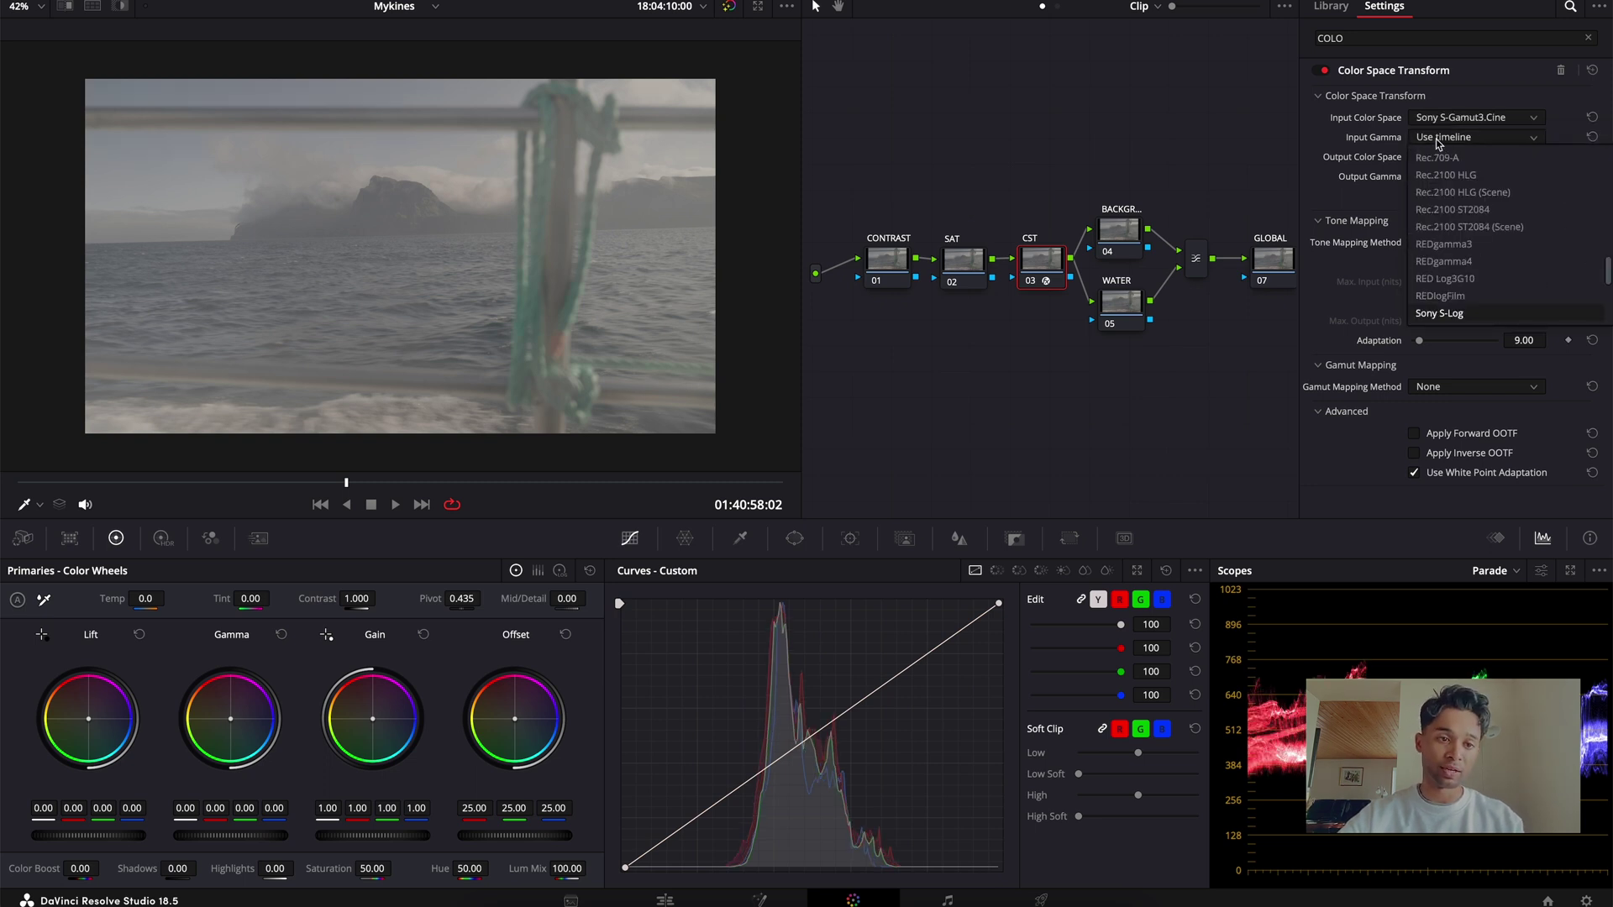
pyautogui.press('Return')
# Set both the output color space and the output gamma of the Color Space Transform to Rec.709.
pyautogui.click(1443, 157)
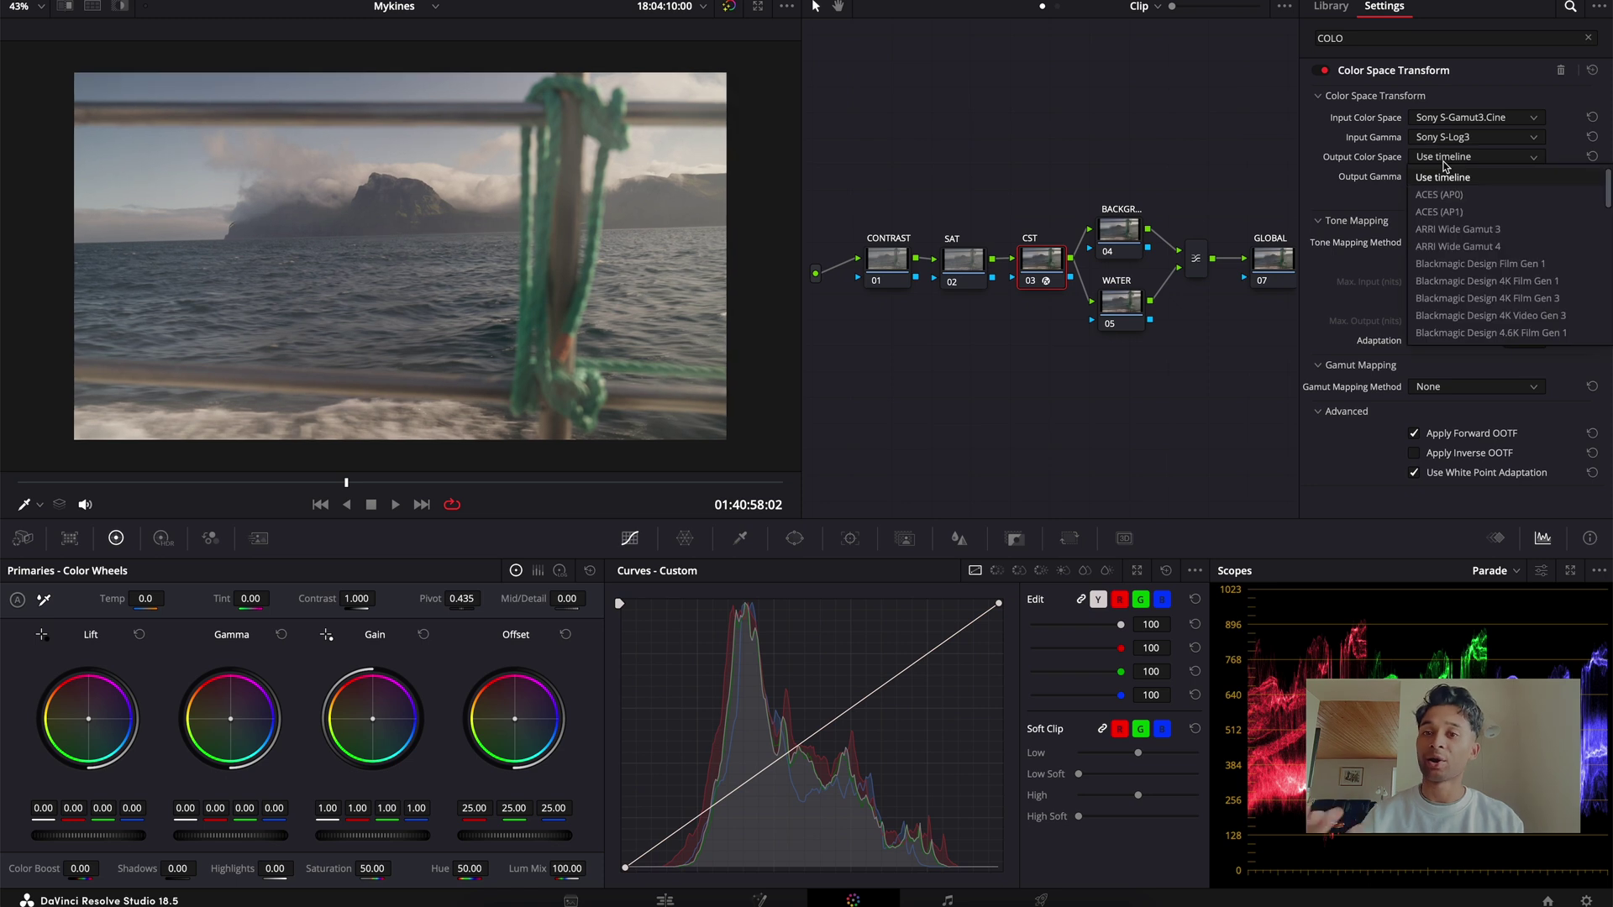
pyautogui.press('r')
pyautogui.press('Return')
pyautogui.click(1445, 176)
pyautogui.press('r')
pyautogui.press('Return')
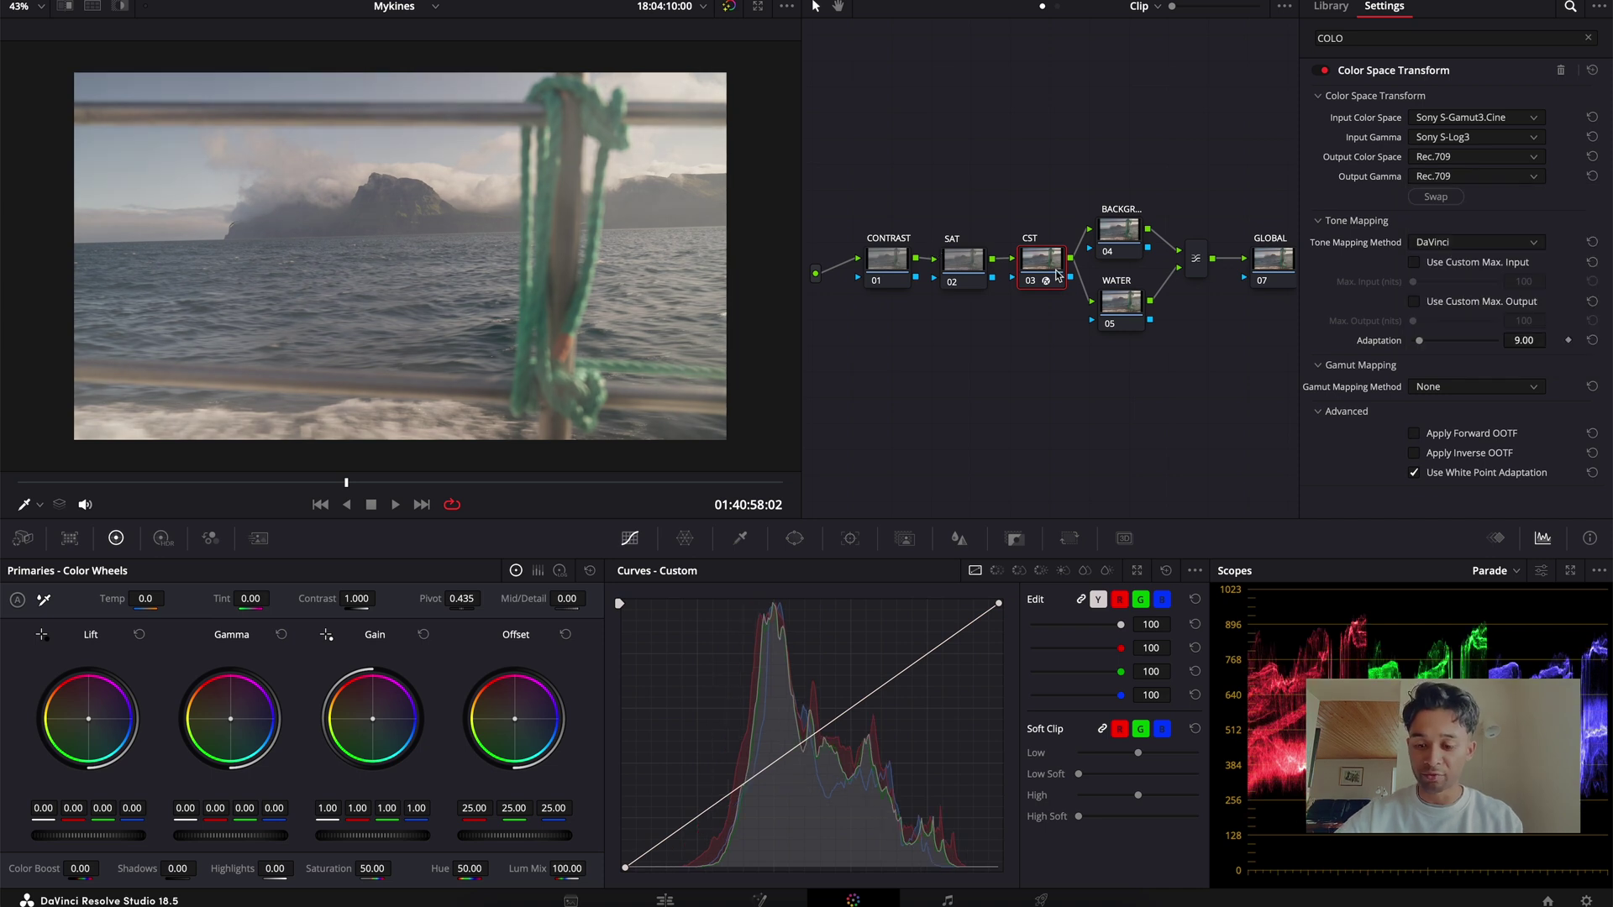
# Compare the color-space-transformed image with the ungraded S-Log3 footage by bypassing and restoring all grades.
pyautogui.hotkey('shift', 'd')
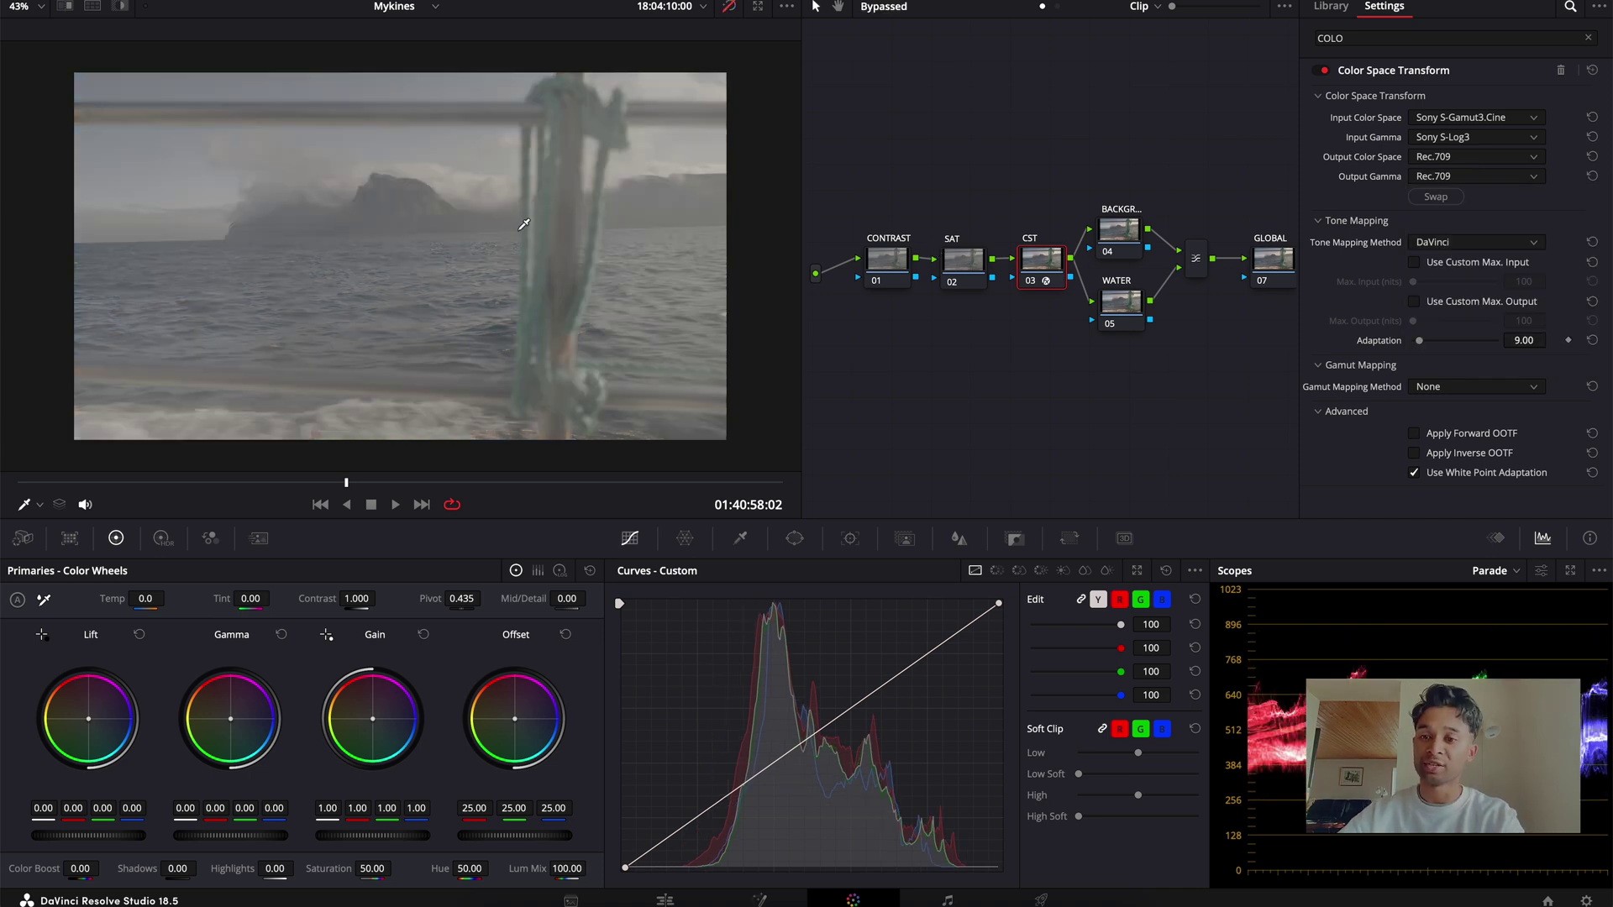
pyautogui.hotkey('shift', 'd')
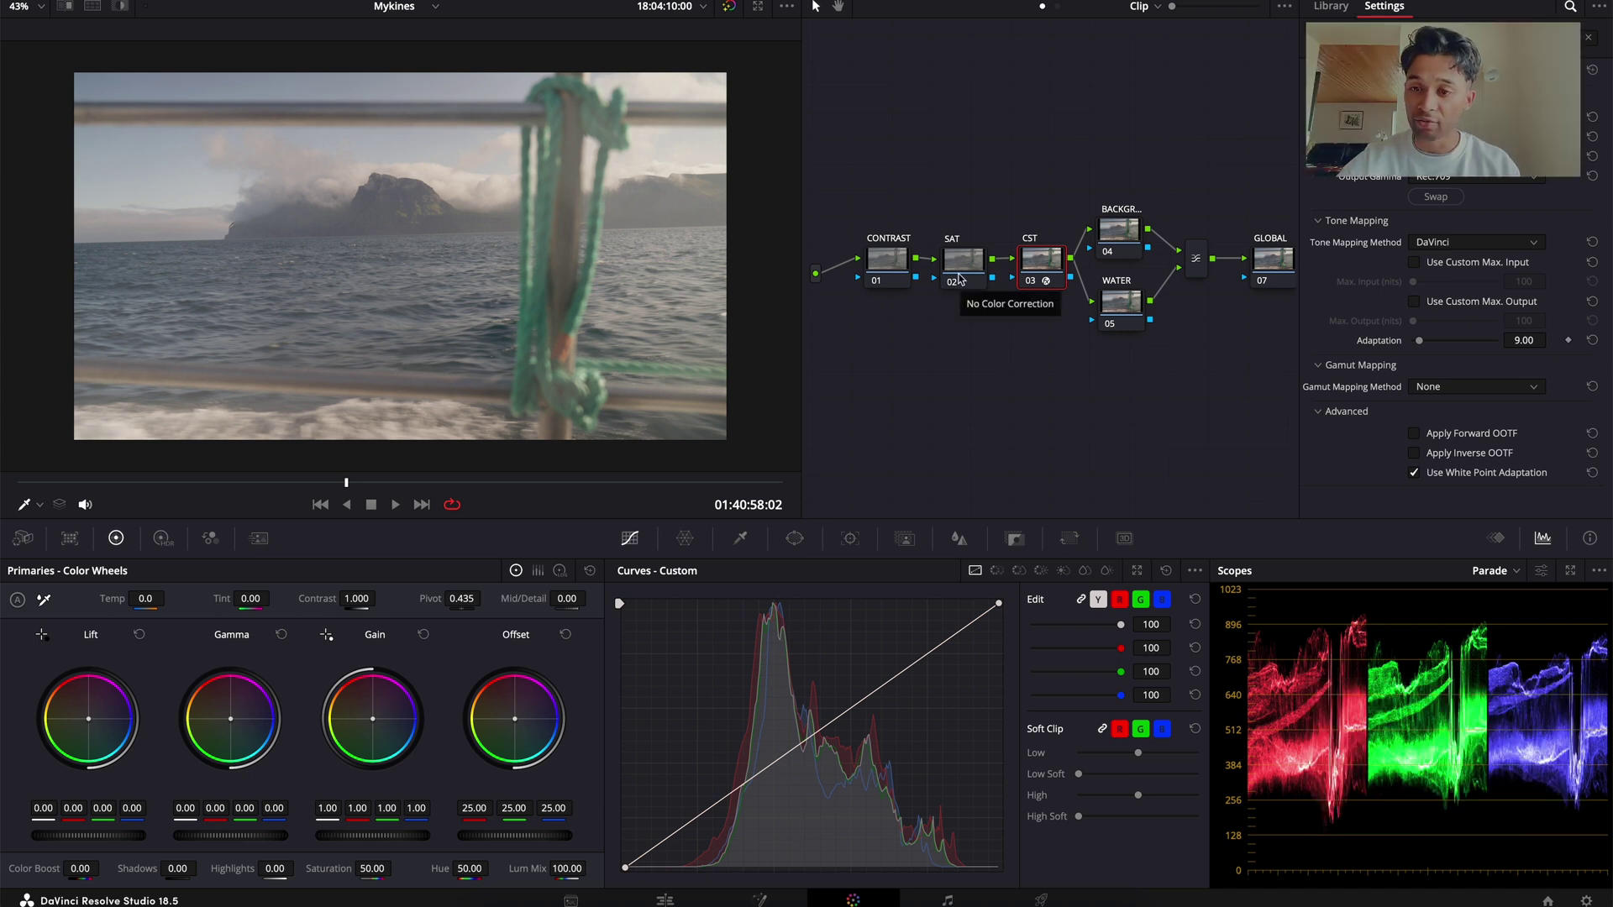
pyautogui.moveTo(1143, 390); pyautogui.dragTo(1111, 169)
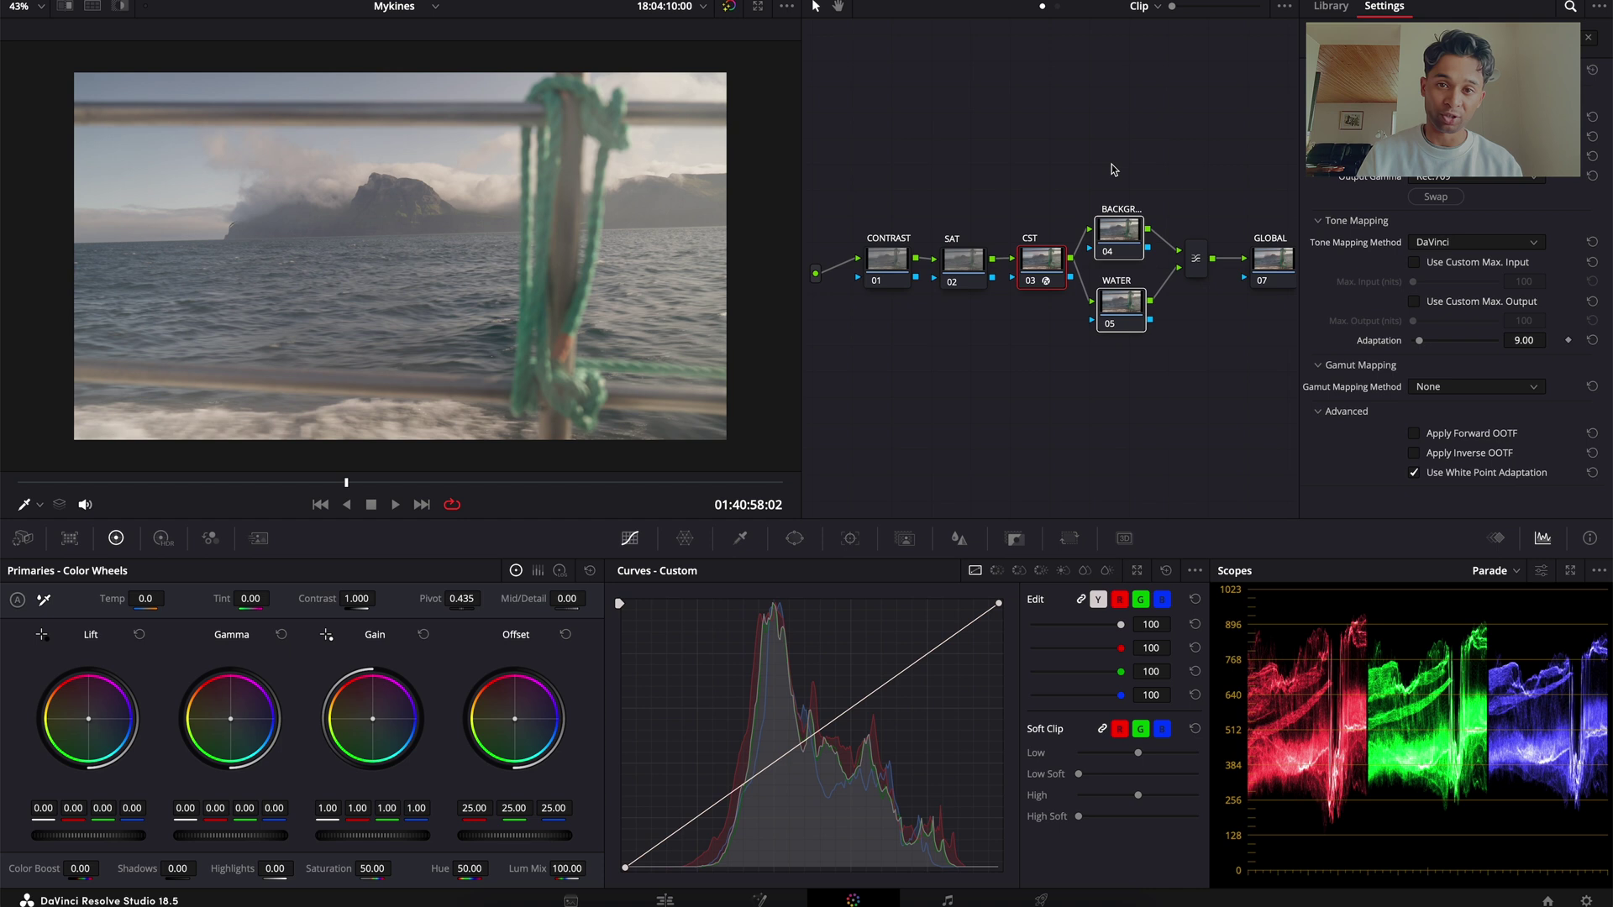
pyautogui.click(1109, 161)
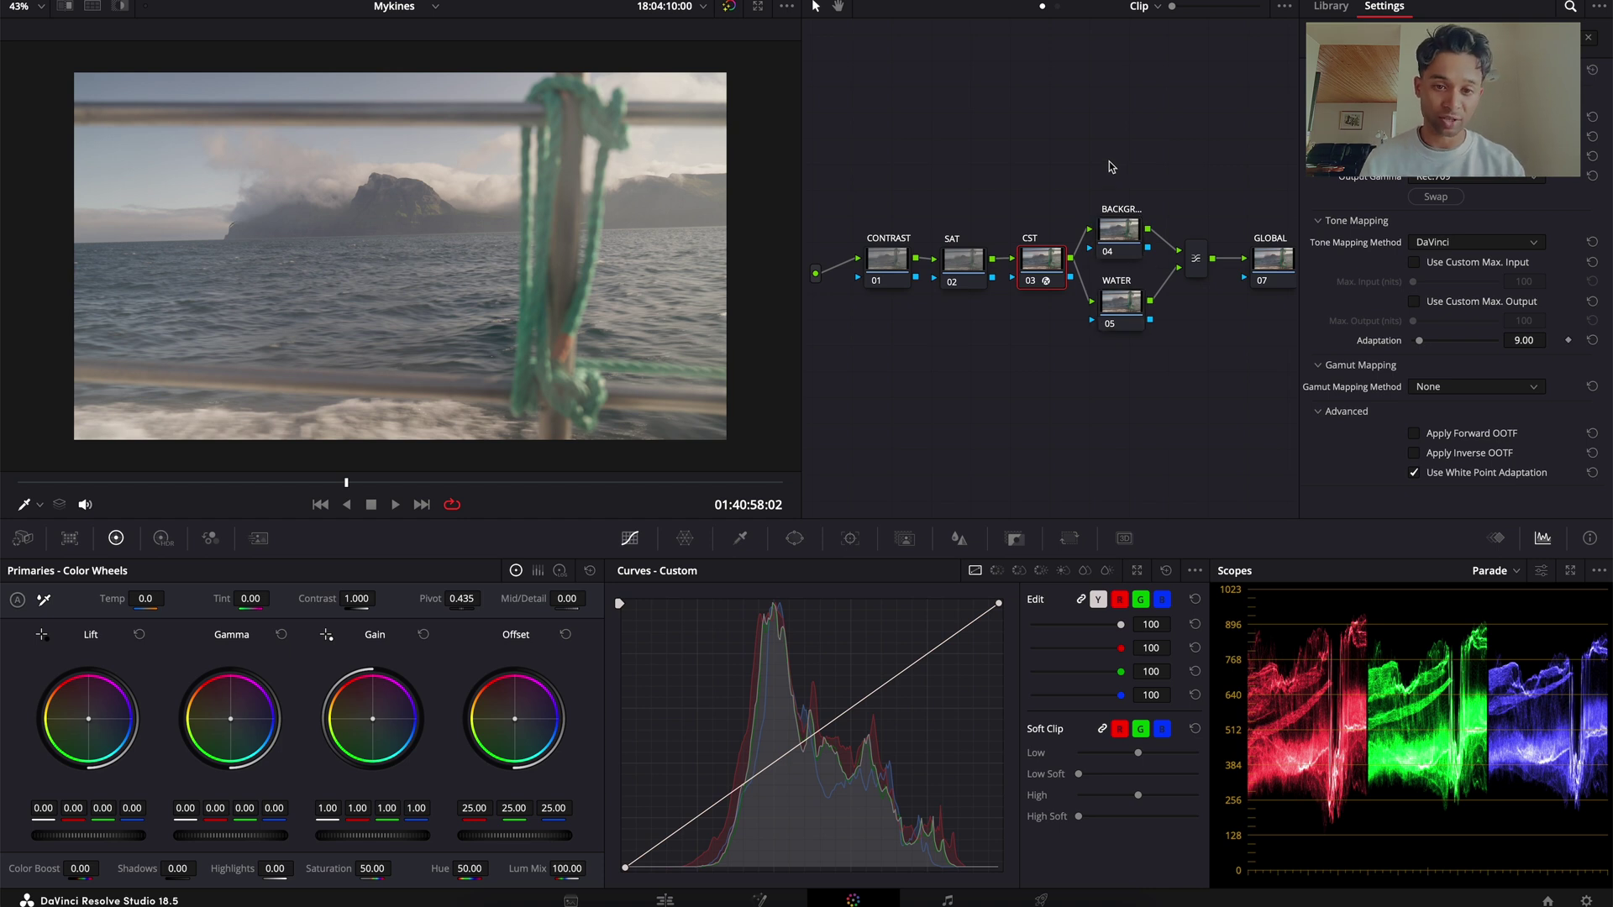
pyautogui.moveTo(862, 206); pyautogui.dragTo(975, 311)
# Raise the contrast on the CONTRAST node to 1.470.
pyautogui.click(889, 264)
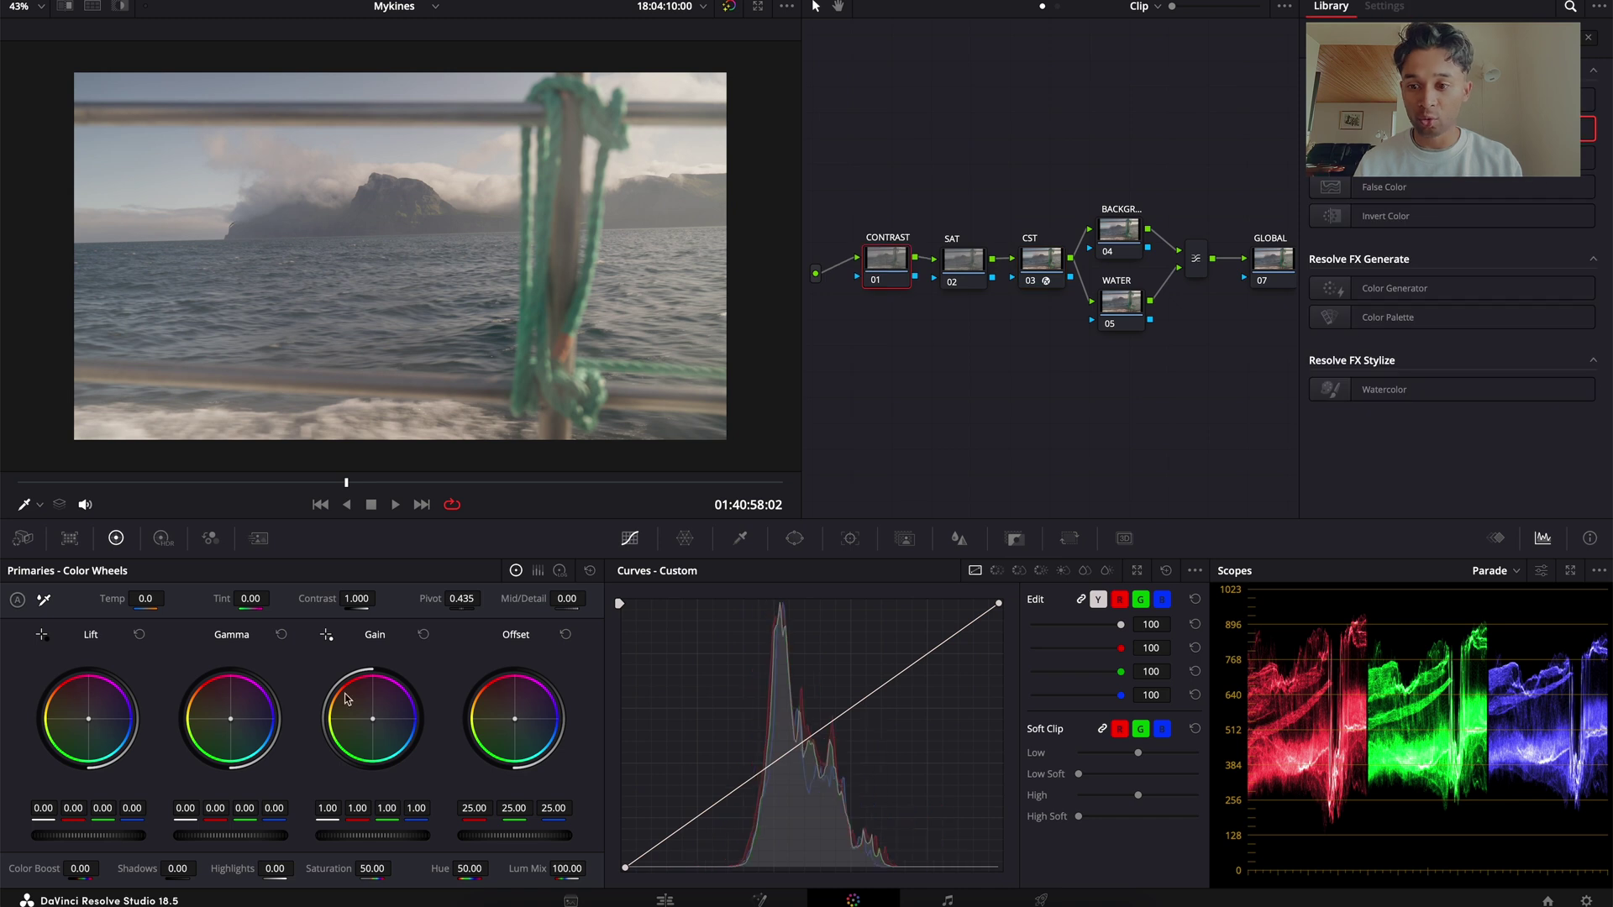
pyautogui.moveTo(356, 598); pyautogui.dragTo(464, 598)
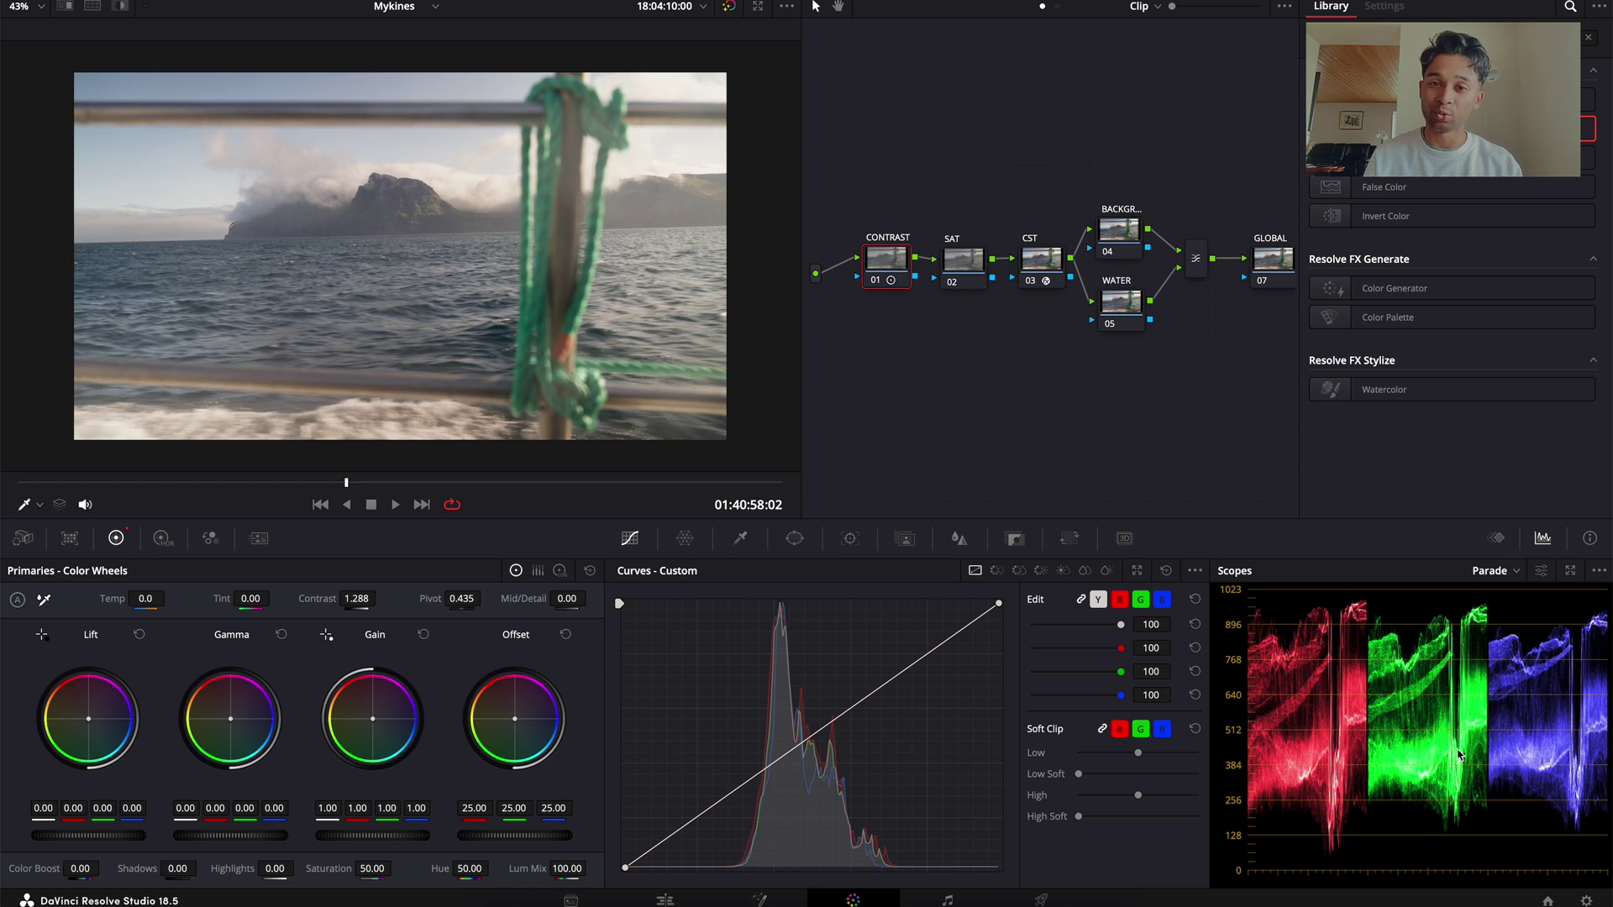
pyautogui.moveTo(1177, 141); pyautogui.dragTo(1088, 360)
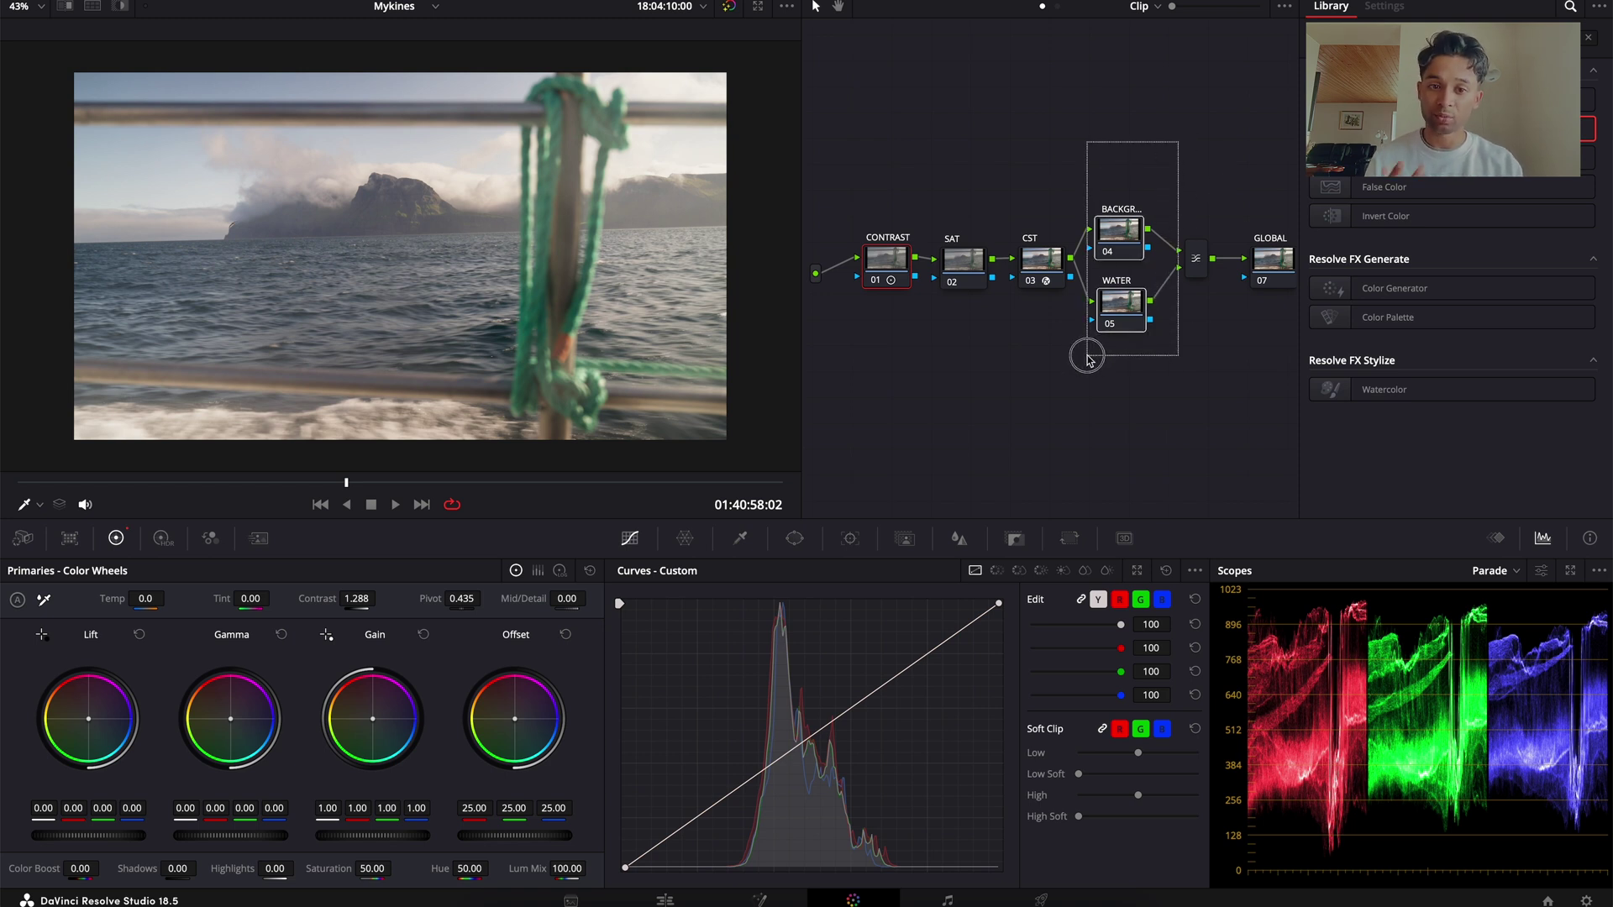
pyautogui.moveTo(1088, 360); pyautogui.dragTo(1083, 356)
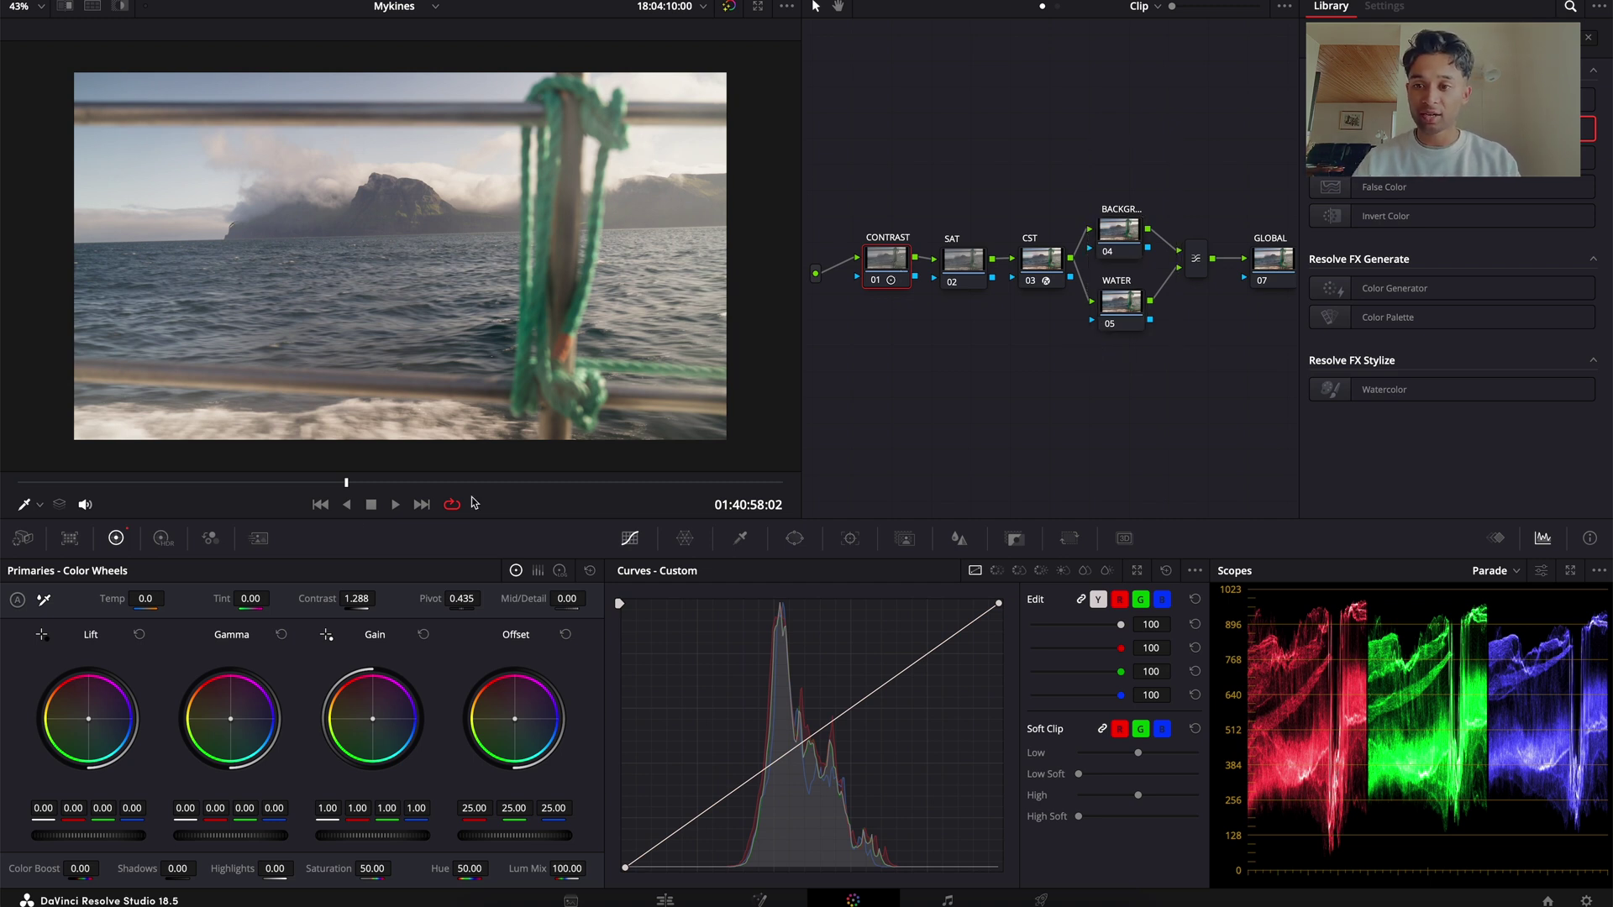
pyautogui.moveTo(360, 599)
pyautogui.mouseDown()
pyautogui.moveTo(452, 599)
pyautogui.moveTo(361, 601)
pyautogui.mouseUp()
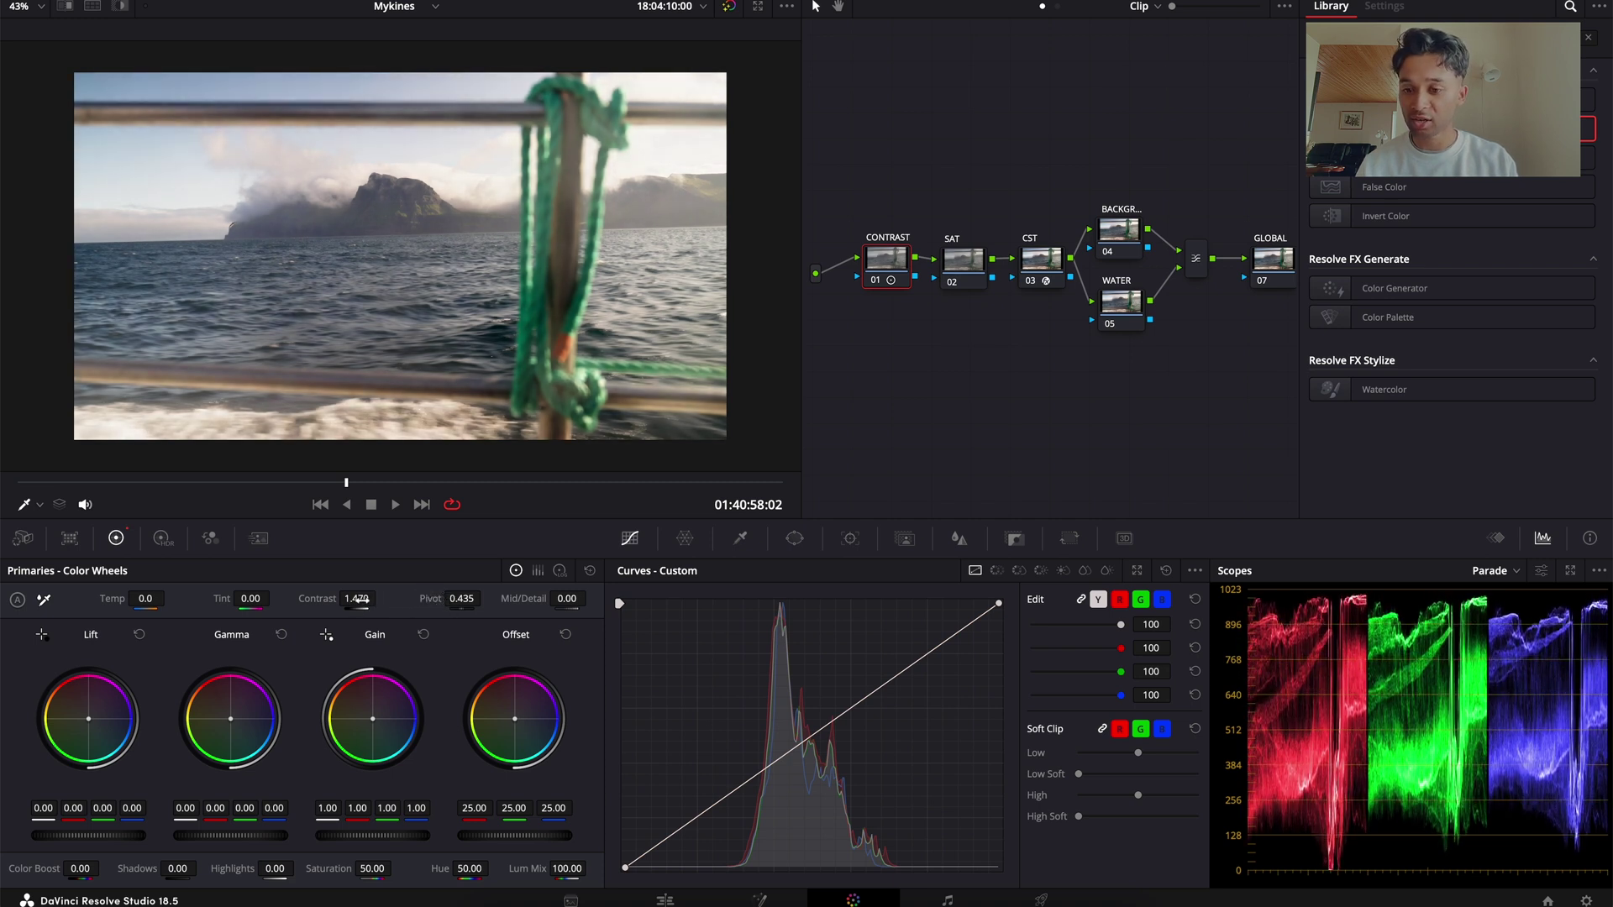
# Try higher and lower pivot values on the CONTRAST node and settle on a pivot of 0.479.
pyautogui.moveTo(461, 599)
pyautogui.mouseDown()
pyautogui.moveTo(426, 598)
pyautogui.moveTo(478, 598)
pyautogui.mouseUp()
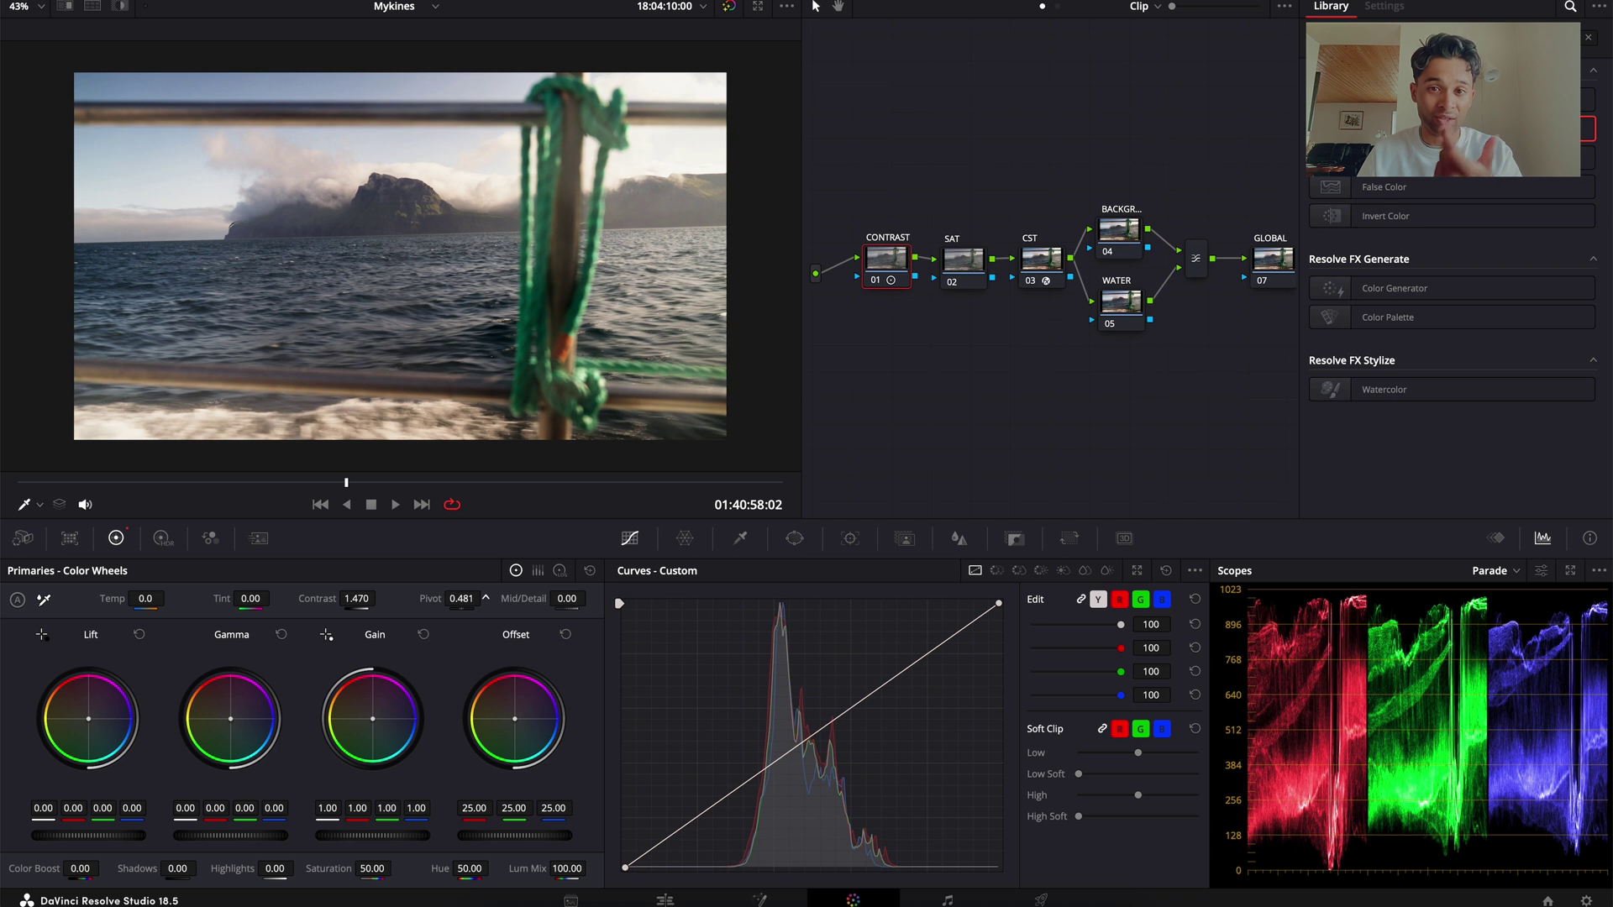
pyautogui.moveTo(461, 598); pyautogui.dragTo(426, 585)
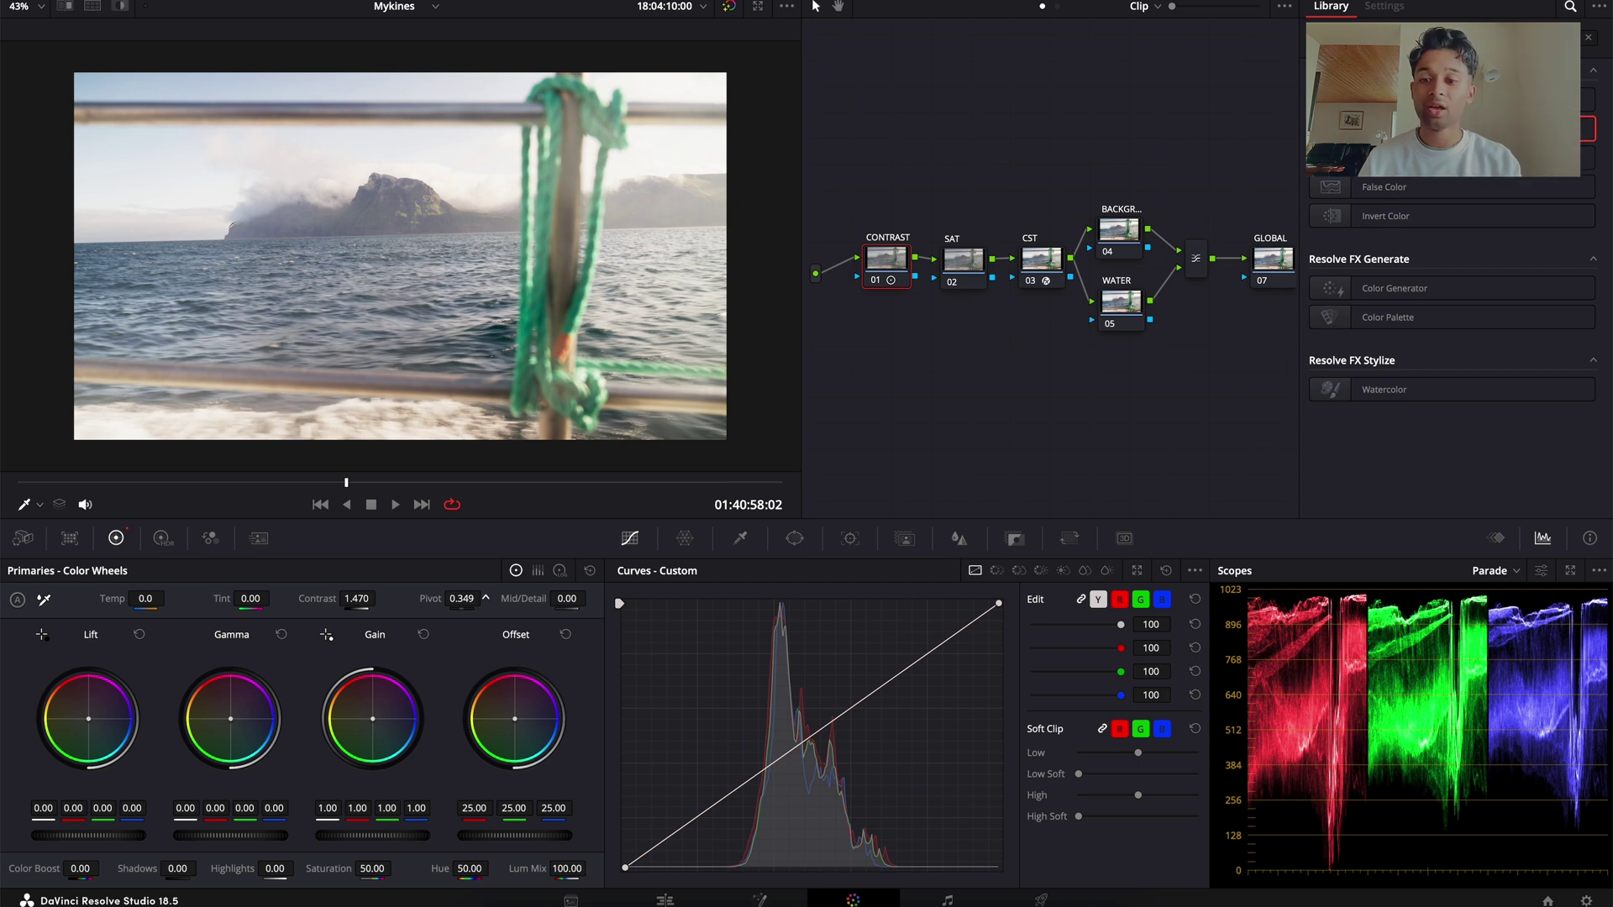
pyautogui.moveTo(461, 588)
pyautogui.mouseDown()
pyautogui.moveTo(441, 578)
pyautogui.moveTo(507, 578)
pyautogui.moveTo(462, 558)
pyautogui.moveTo(462, 607)
pyautogui.mouseUp()
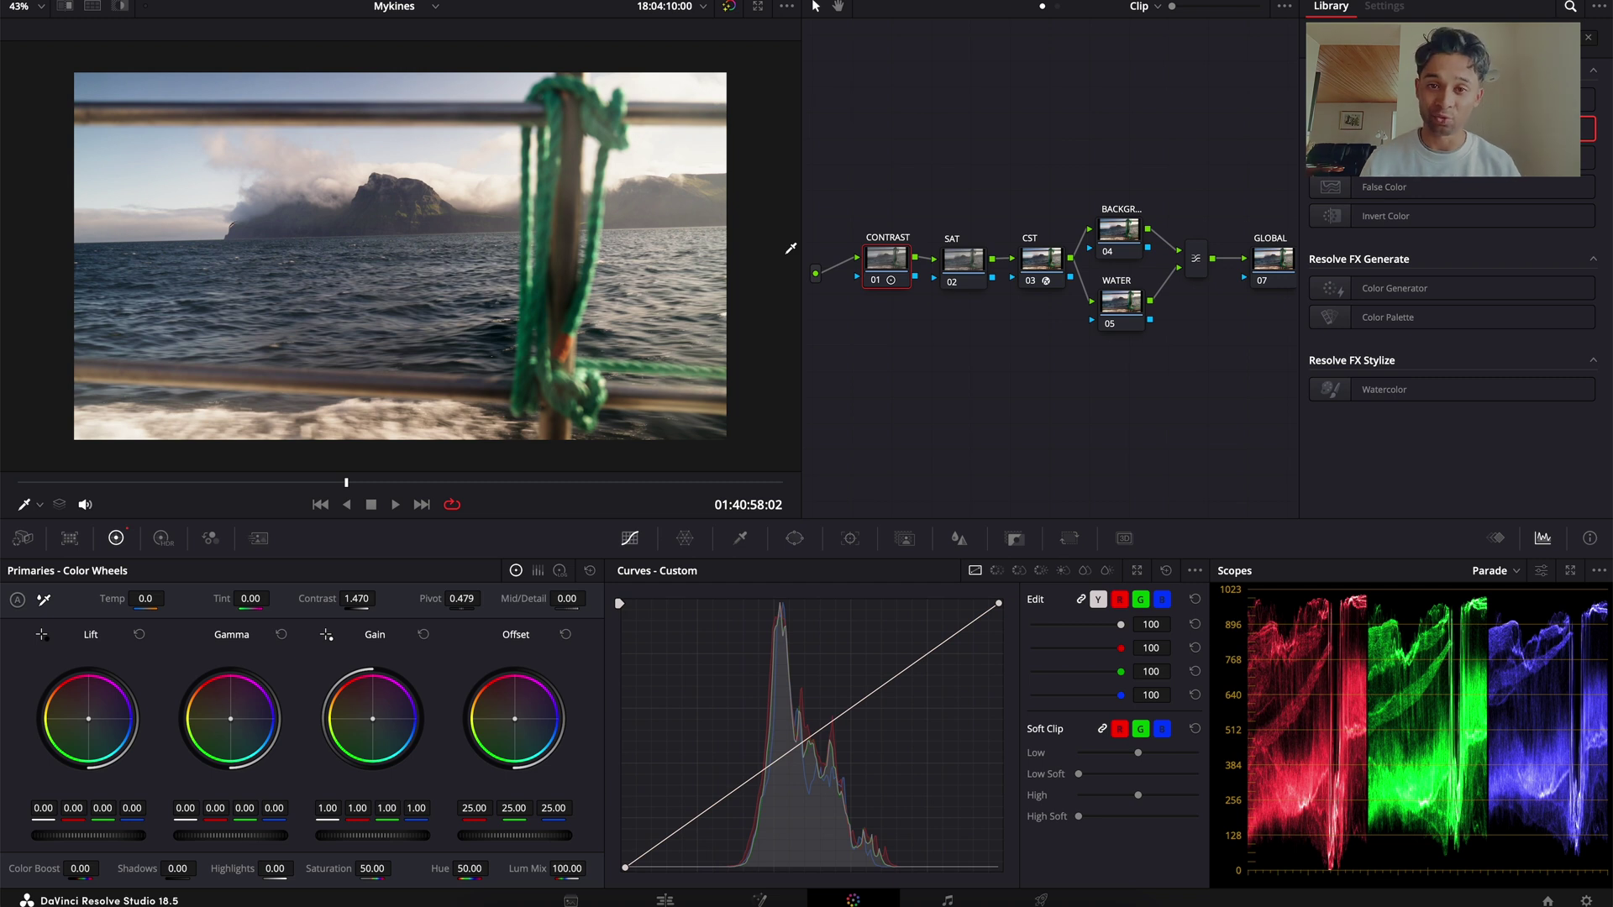
# Raise the saturation on the SAT node to 100.
pyautogui.click(965, 262)
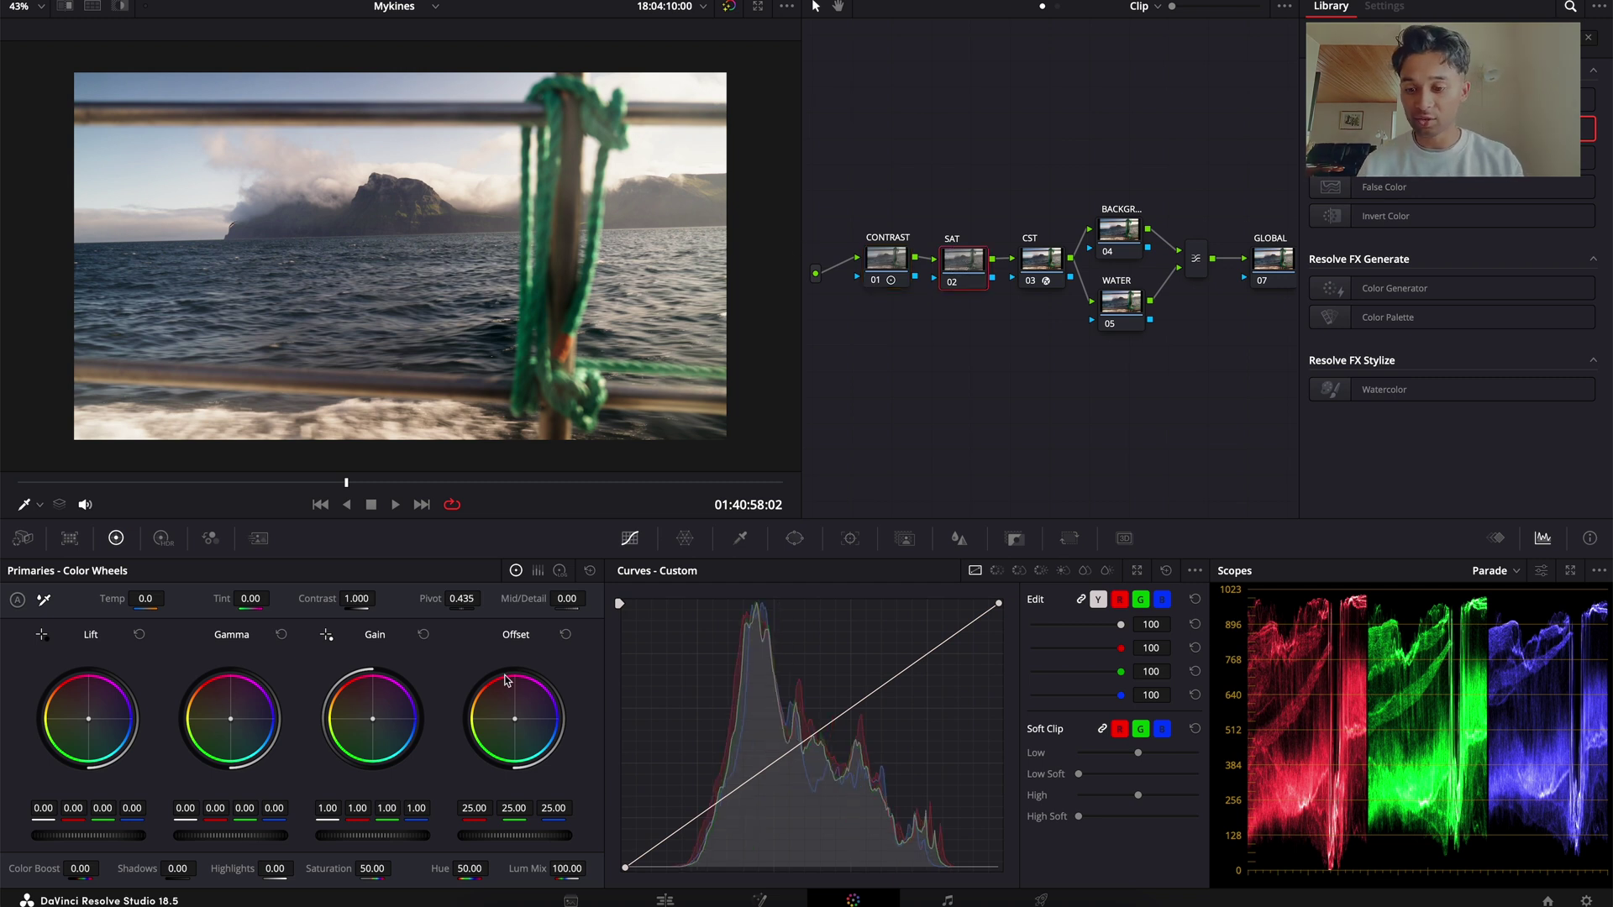
pyautogui.moveTo(368, 875); pyautogui.dragTo(496, 866)
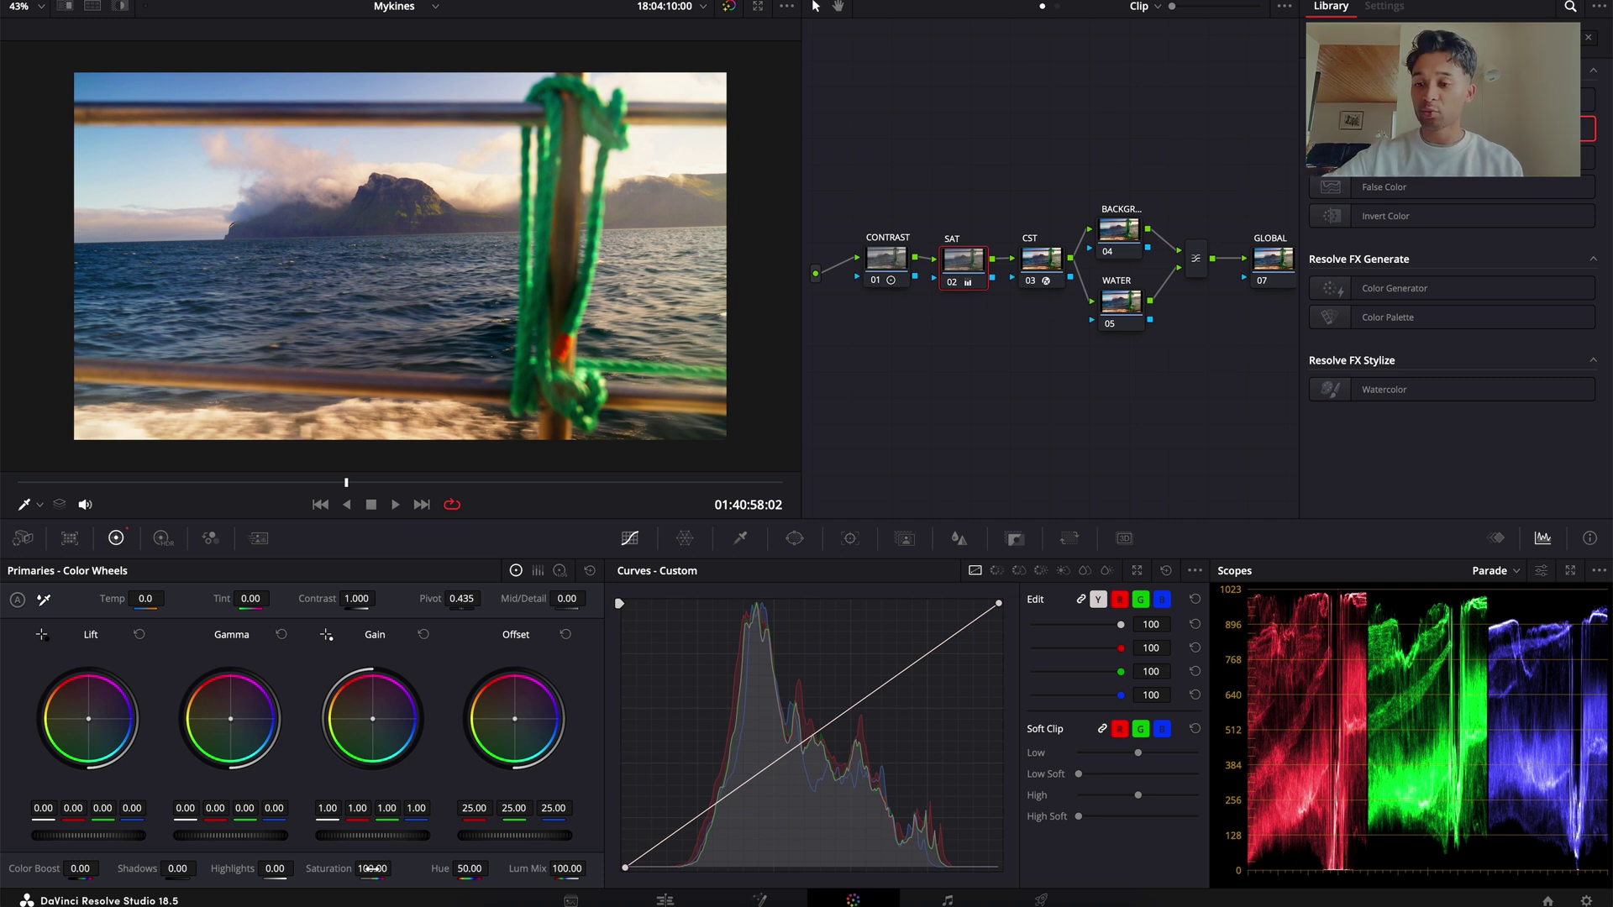
# Try red, green and blue outputs of 2.00 in the SAT node's RGB Mixer, reset the mixer and return to the color wheels.
pyautogui.click(214, 546)
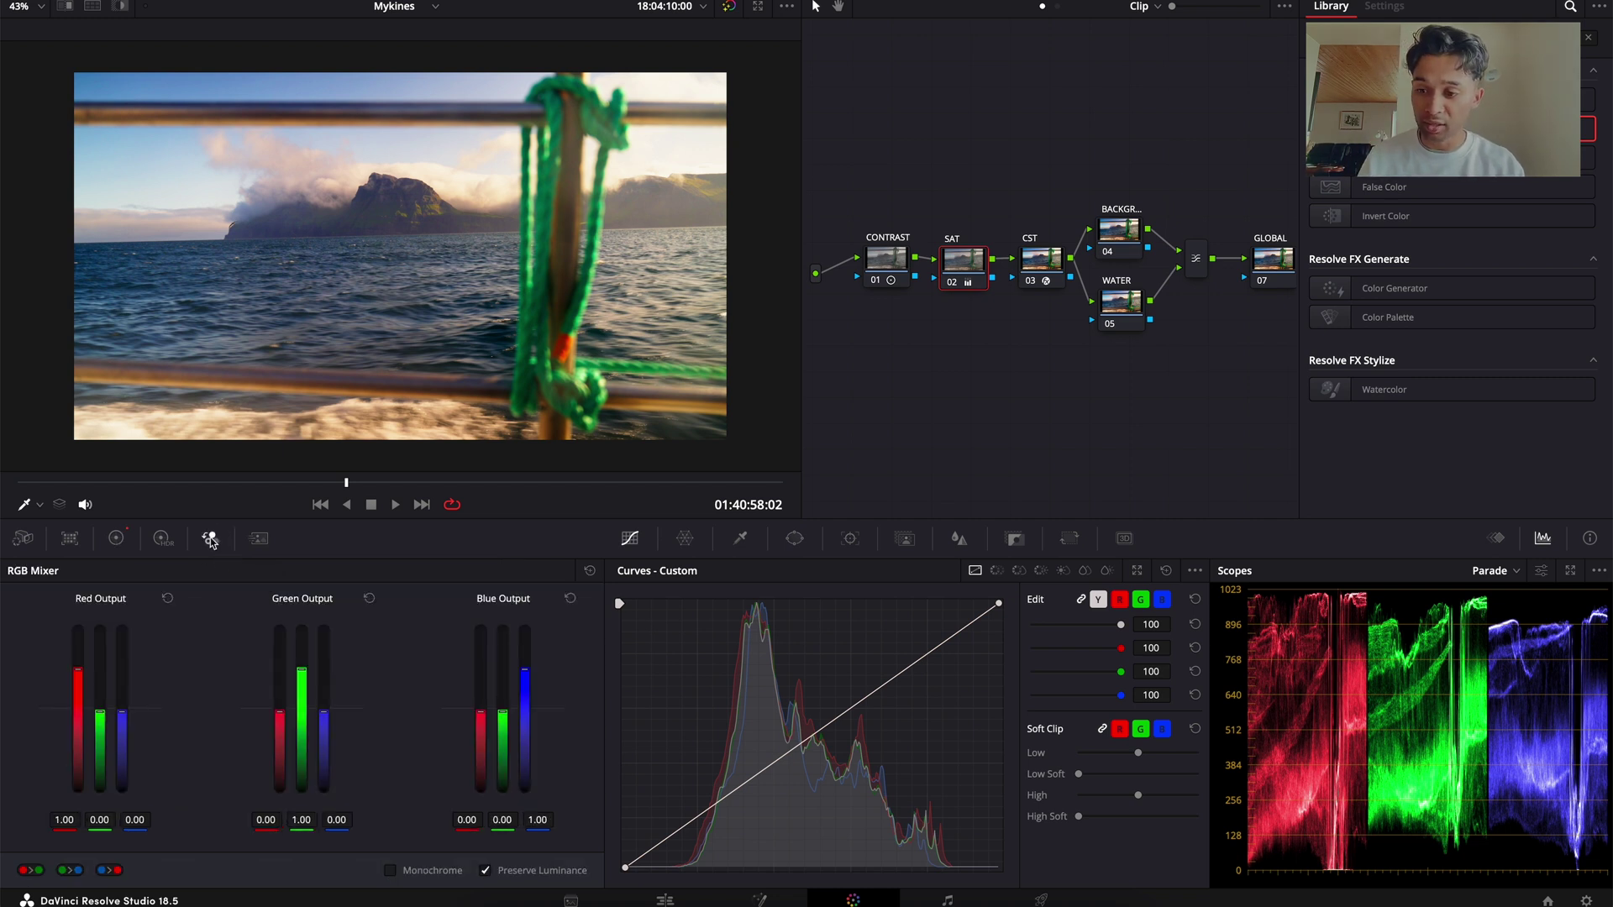
pyautogui.moveTo(78, 669); pyautogui.dragTo(77, 628)
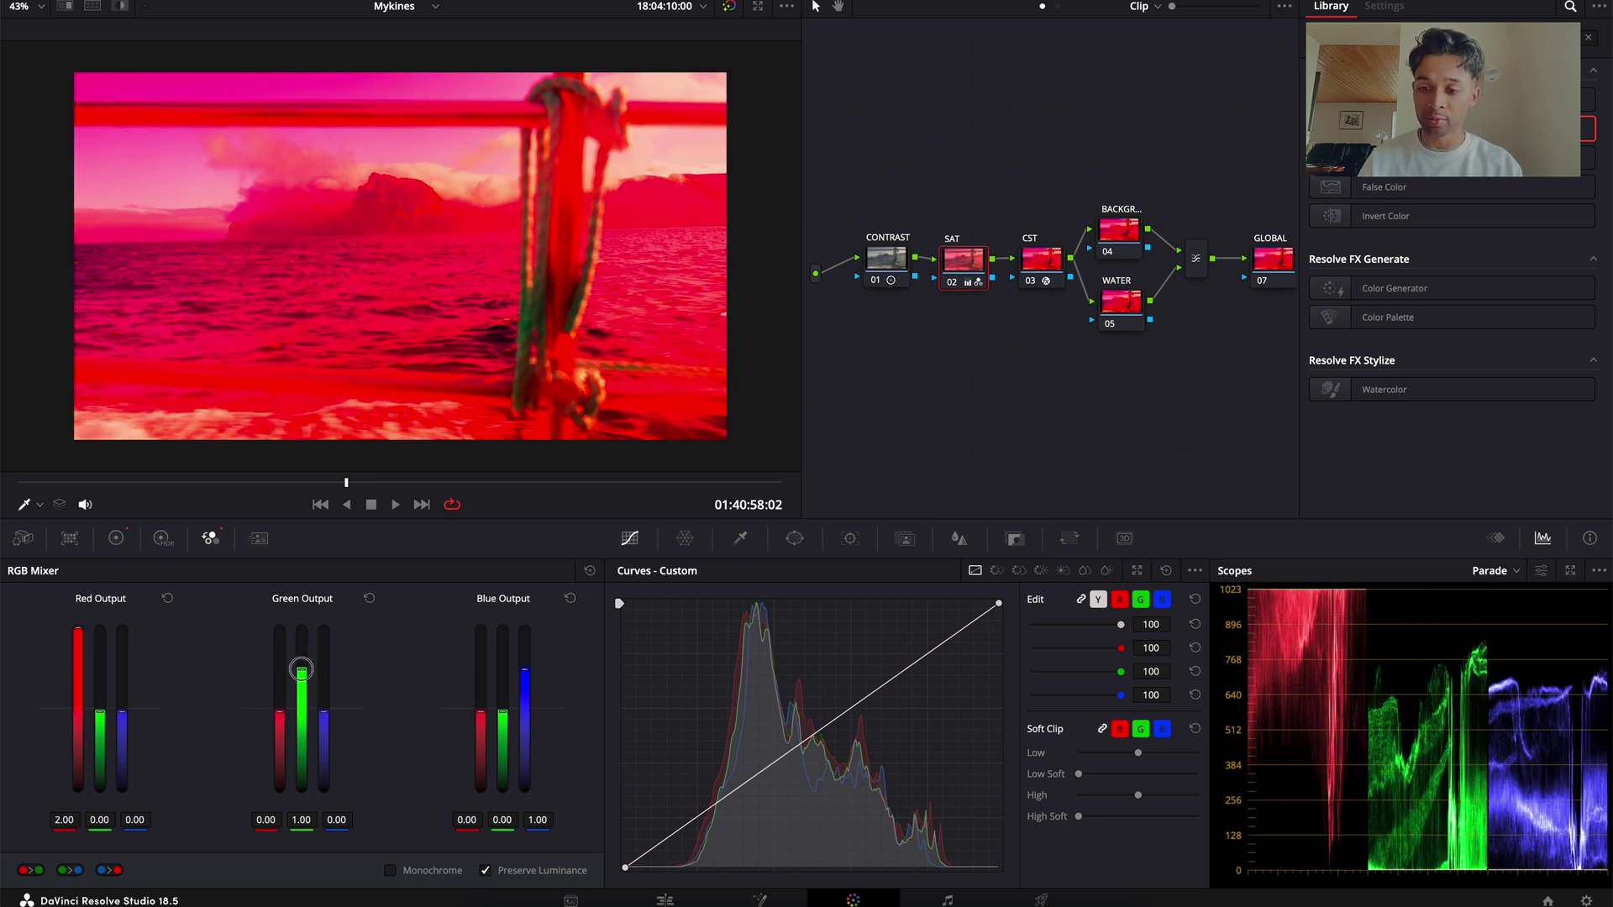
pyautogui.moveTo(302, 669); pyautogui.dragTo(301, 628)
pyautogui.moveTo(525, 674); pyautogui.dragTo(524, 629)
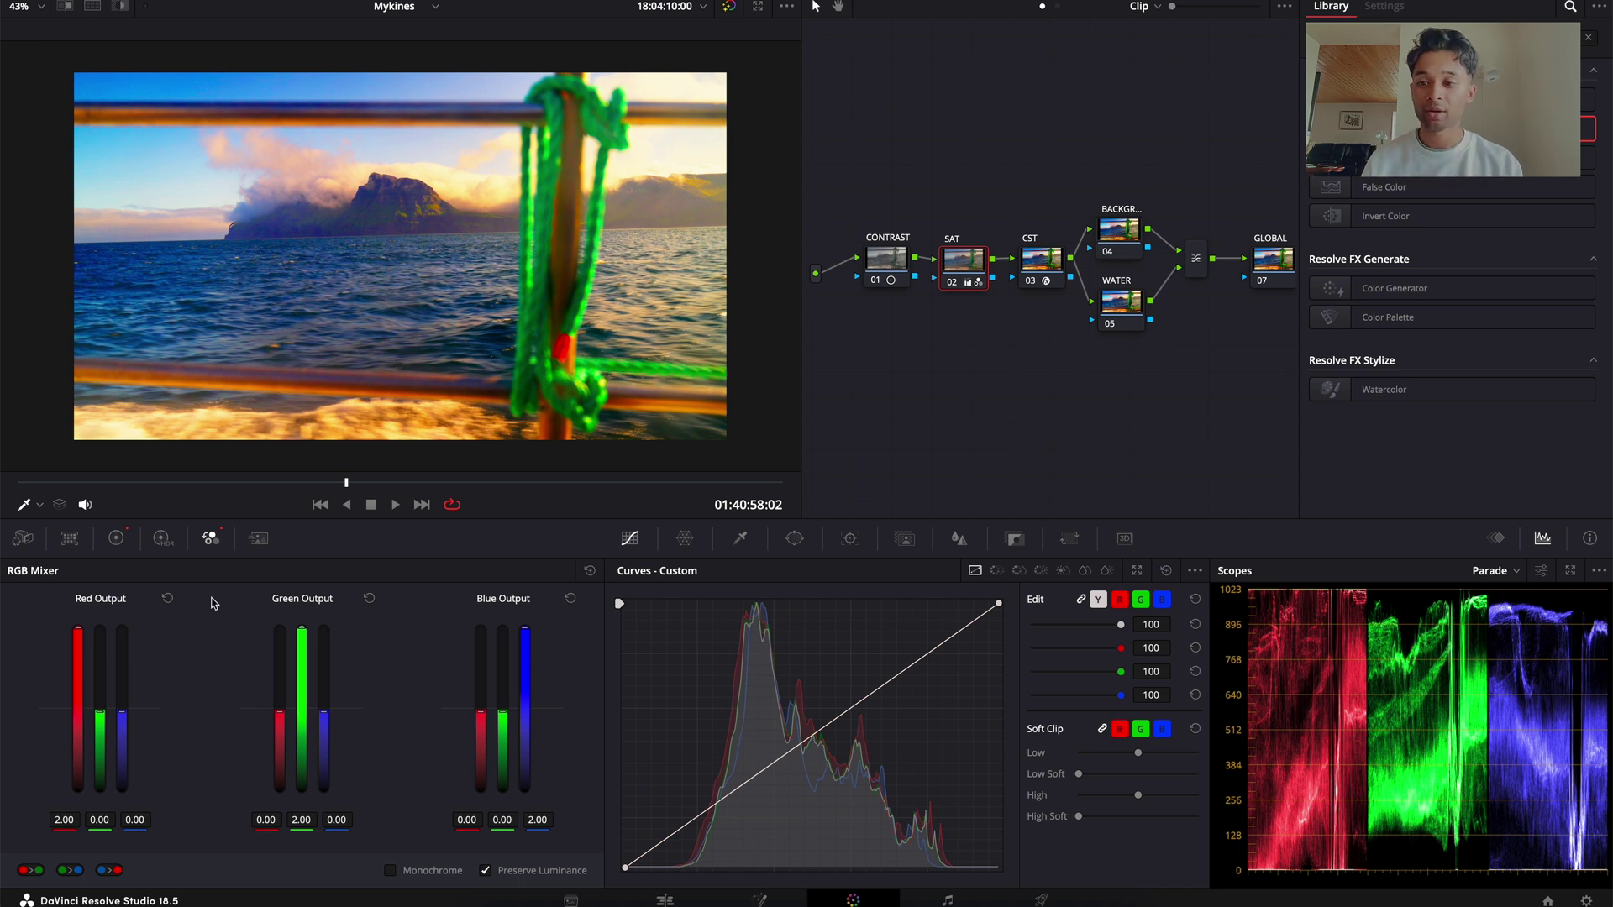
pyautogui.click(591, 573)
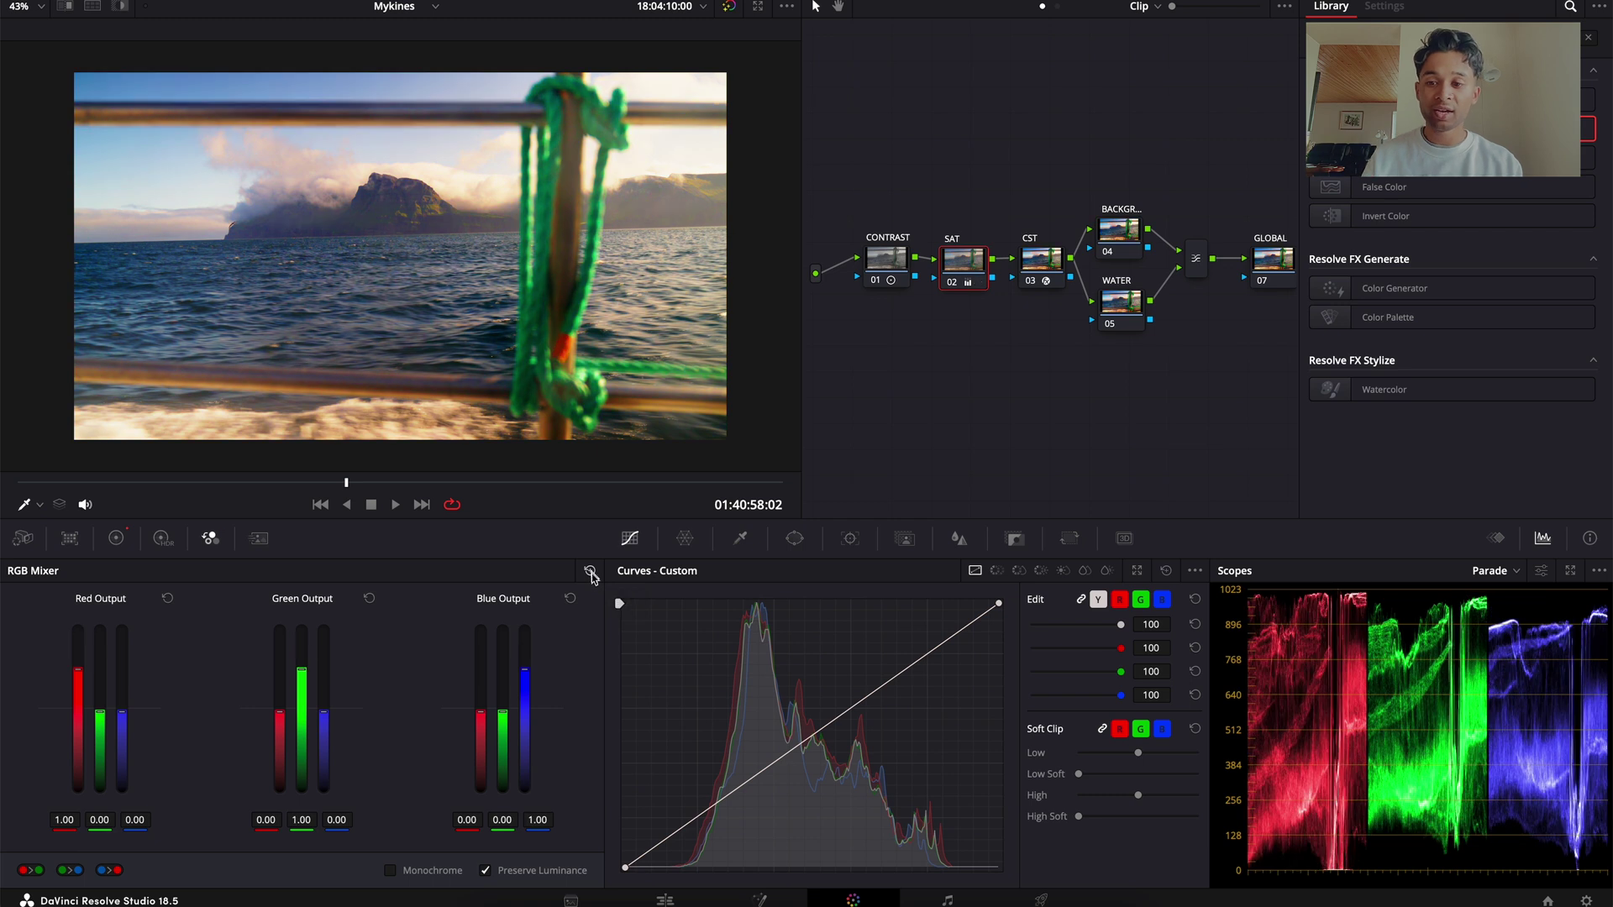
pyautogui.click(116, 538)
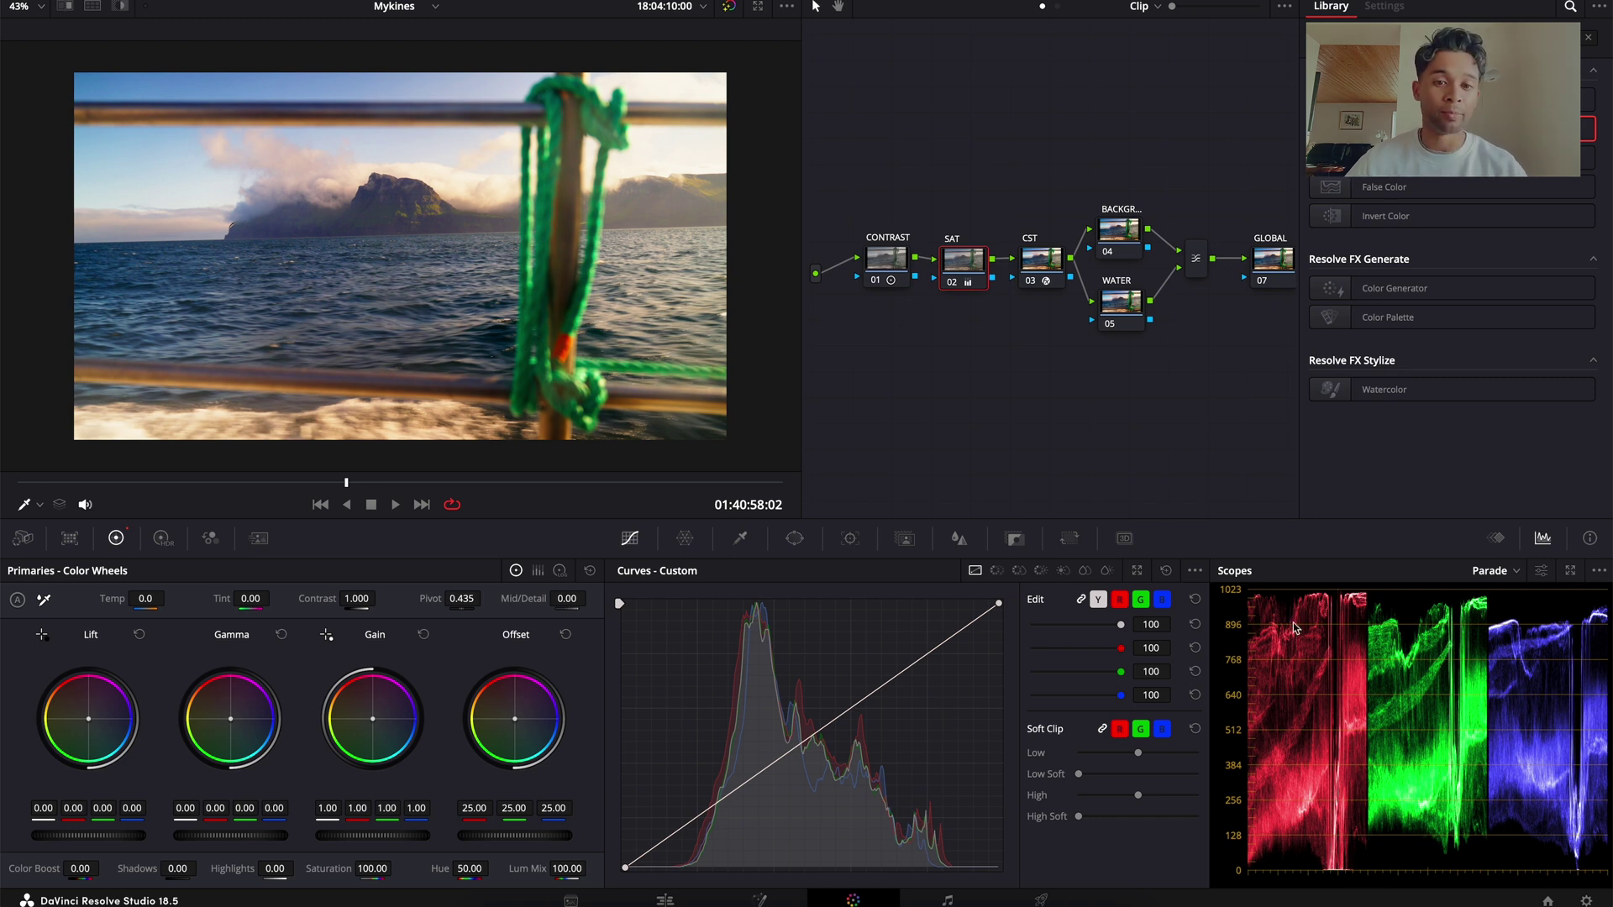
# Try lowering the lift on the CONTRAST node to -0.01 and reset it.
pyautogui.click(886, 261)
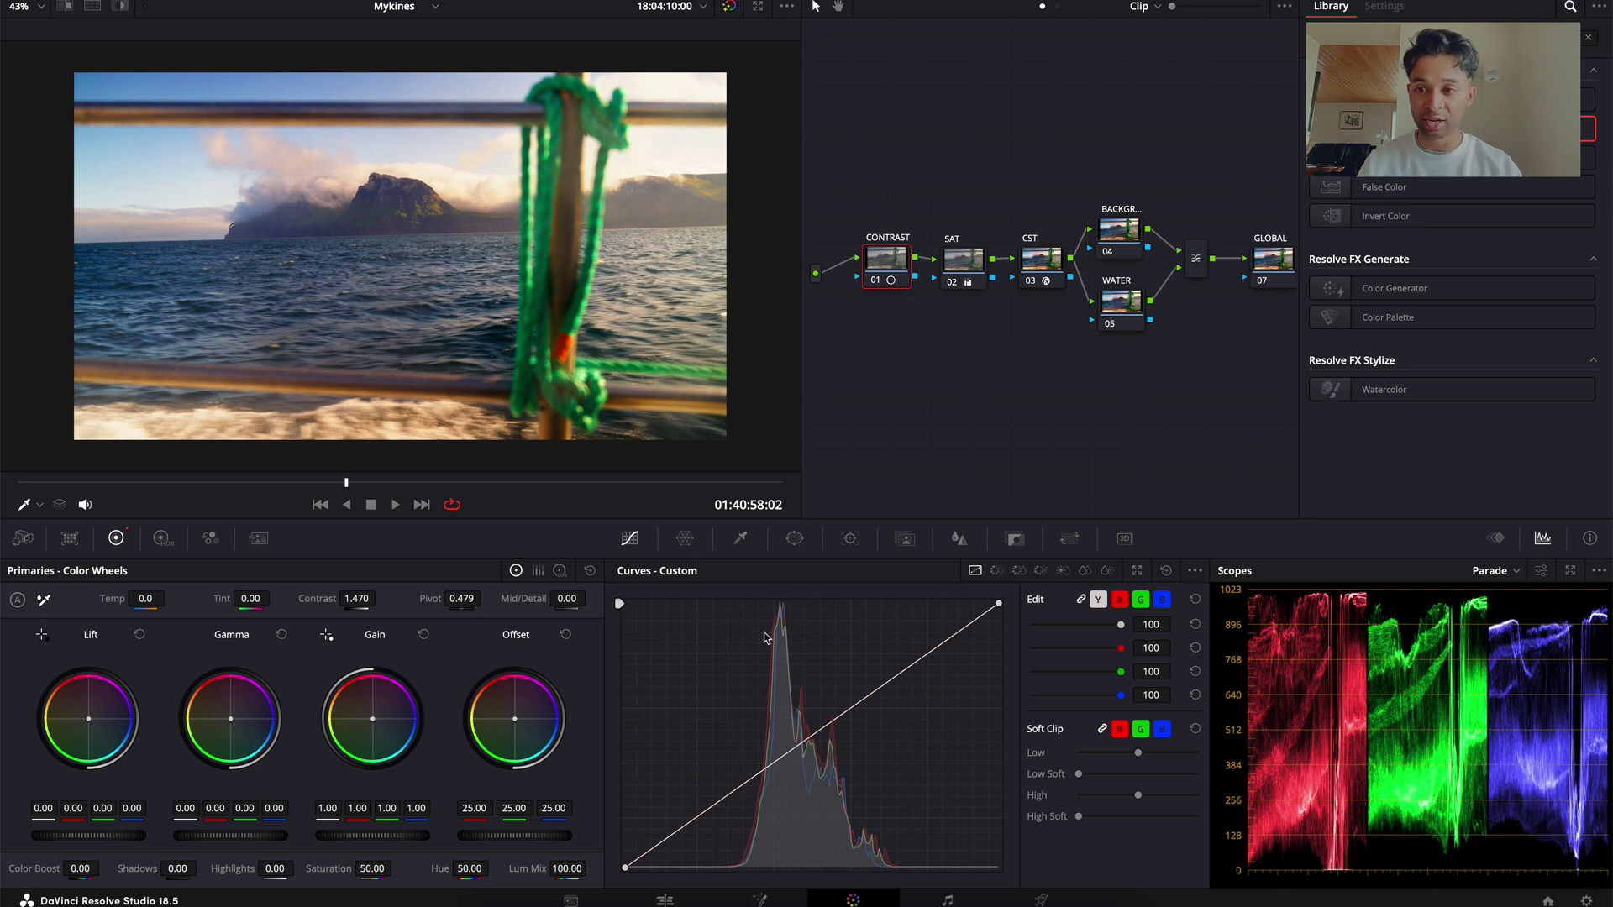
pyautogui.moveTo(92, 835); pyautogui.dragTo(35, 827)
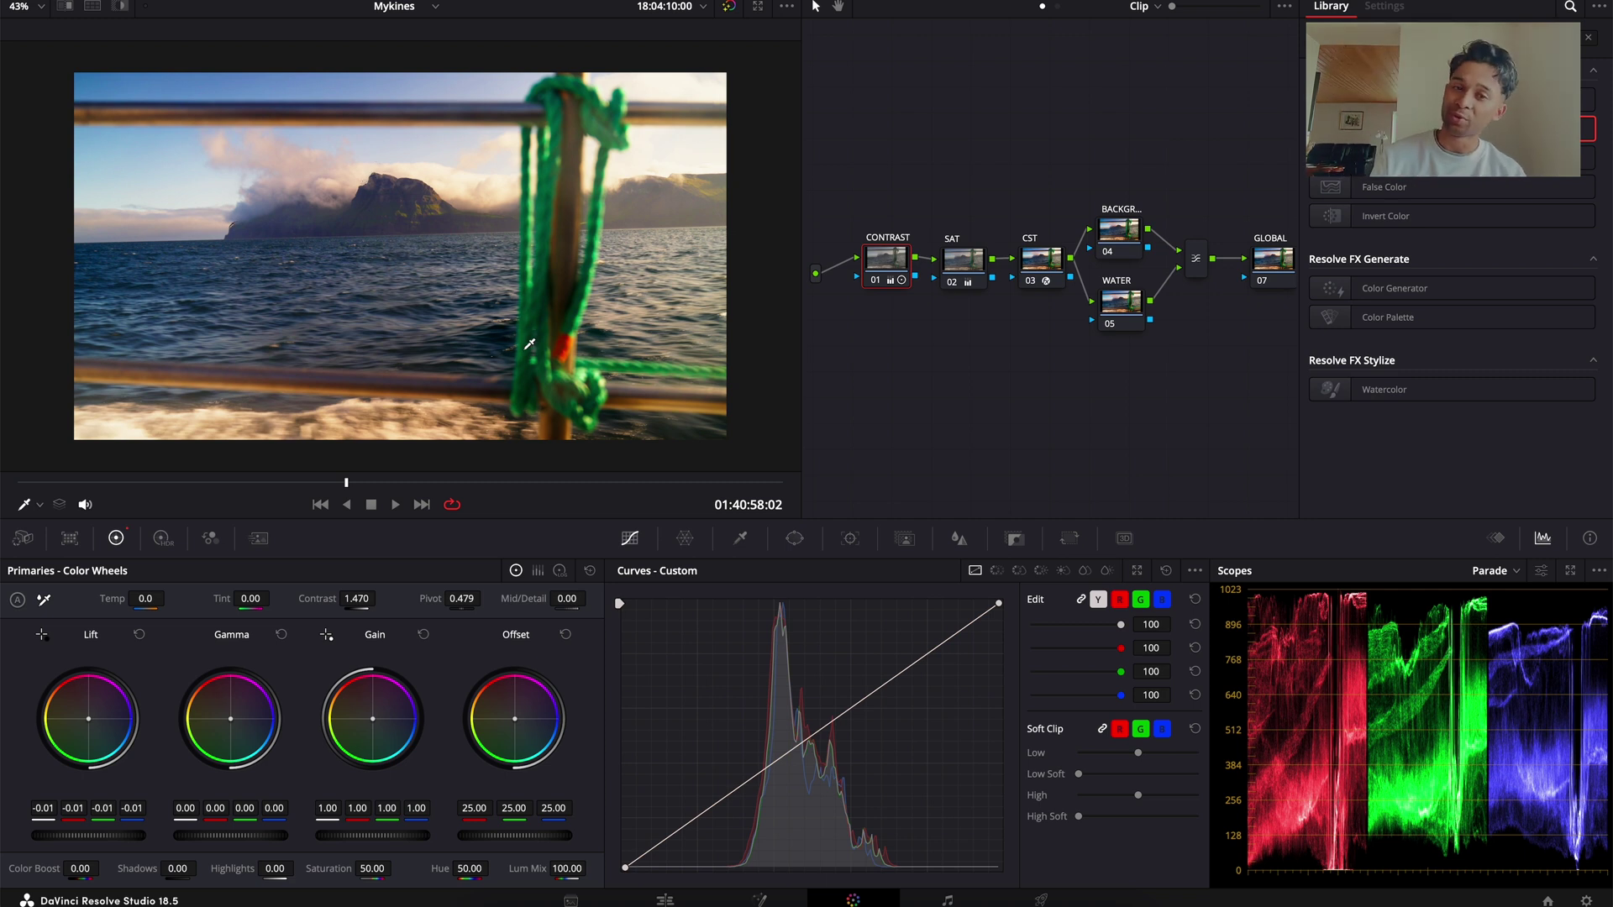
pyautogui.click(138, 637)
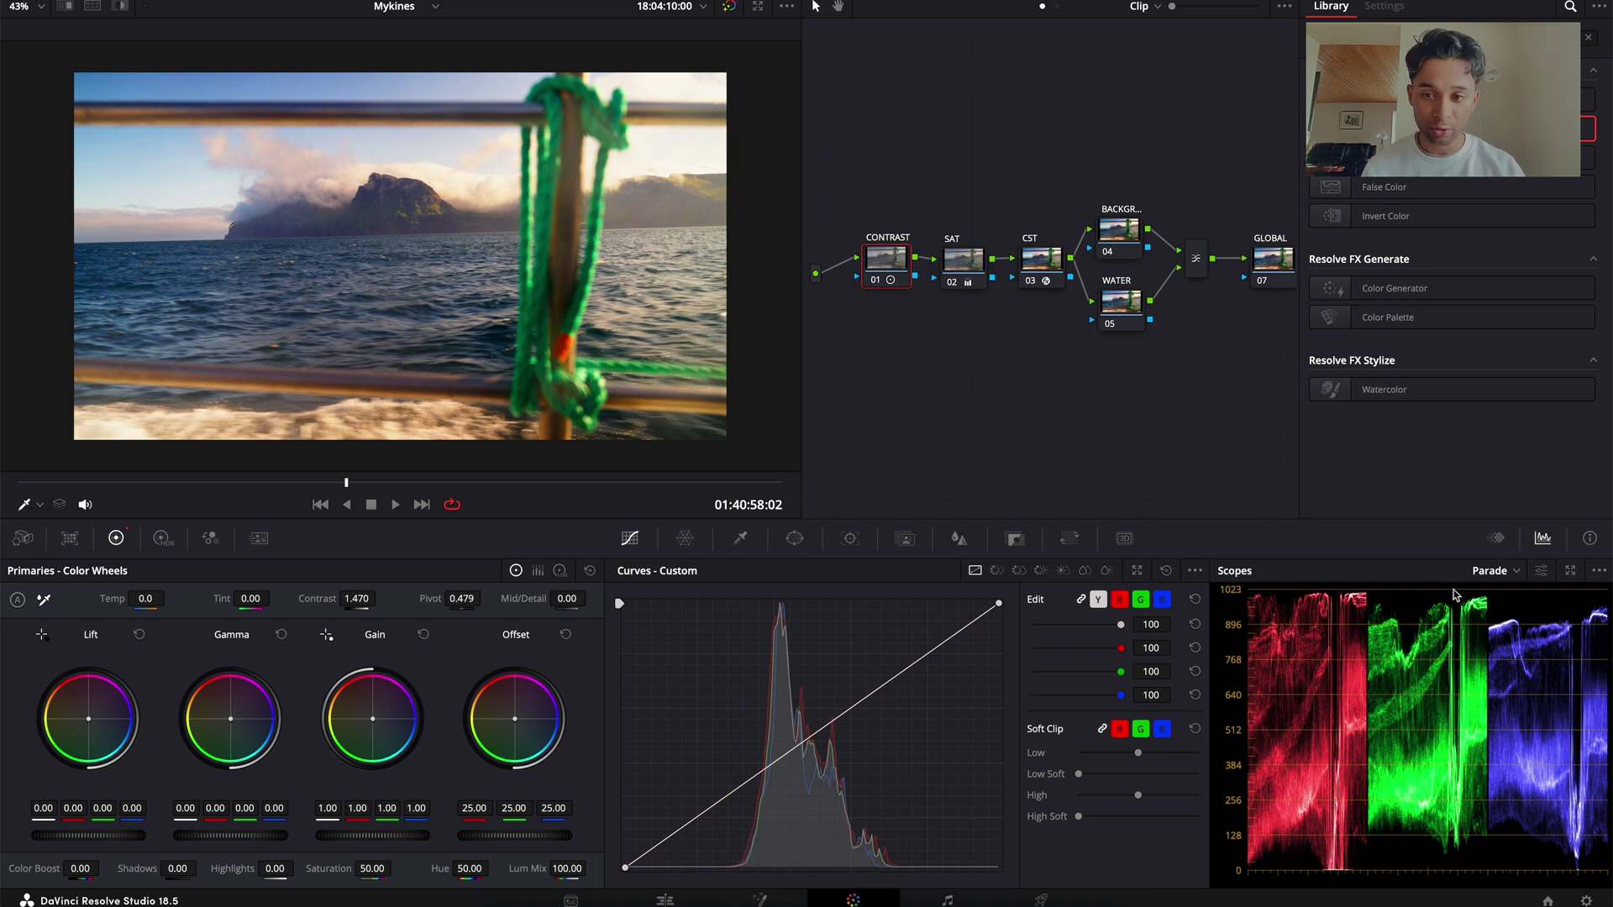
# Shift the SAT node's gain toward blue, to about 0.99 red, 1.00 green and 1.03 blue.
pyautogui.click(970, 268)
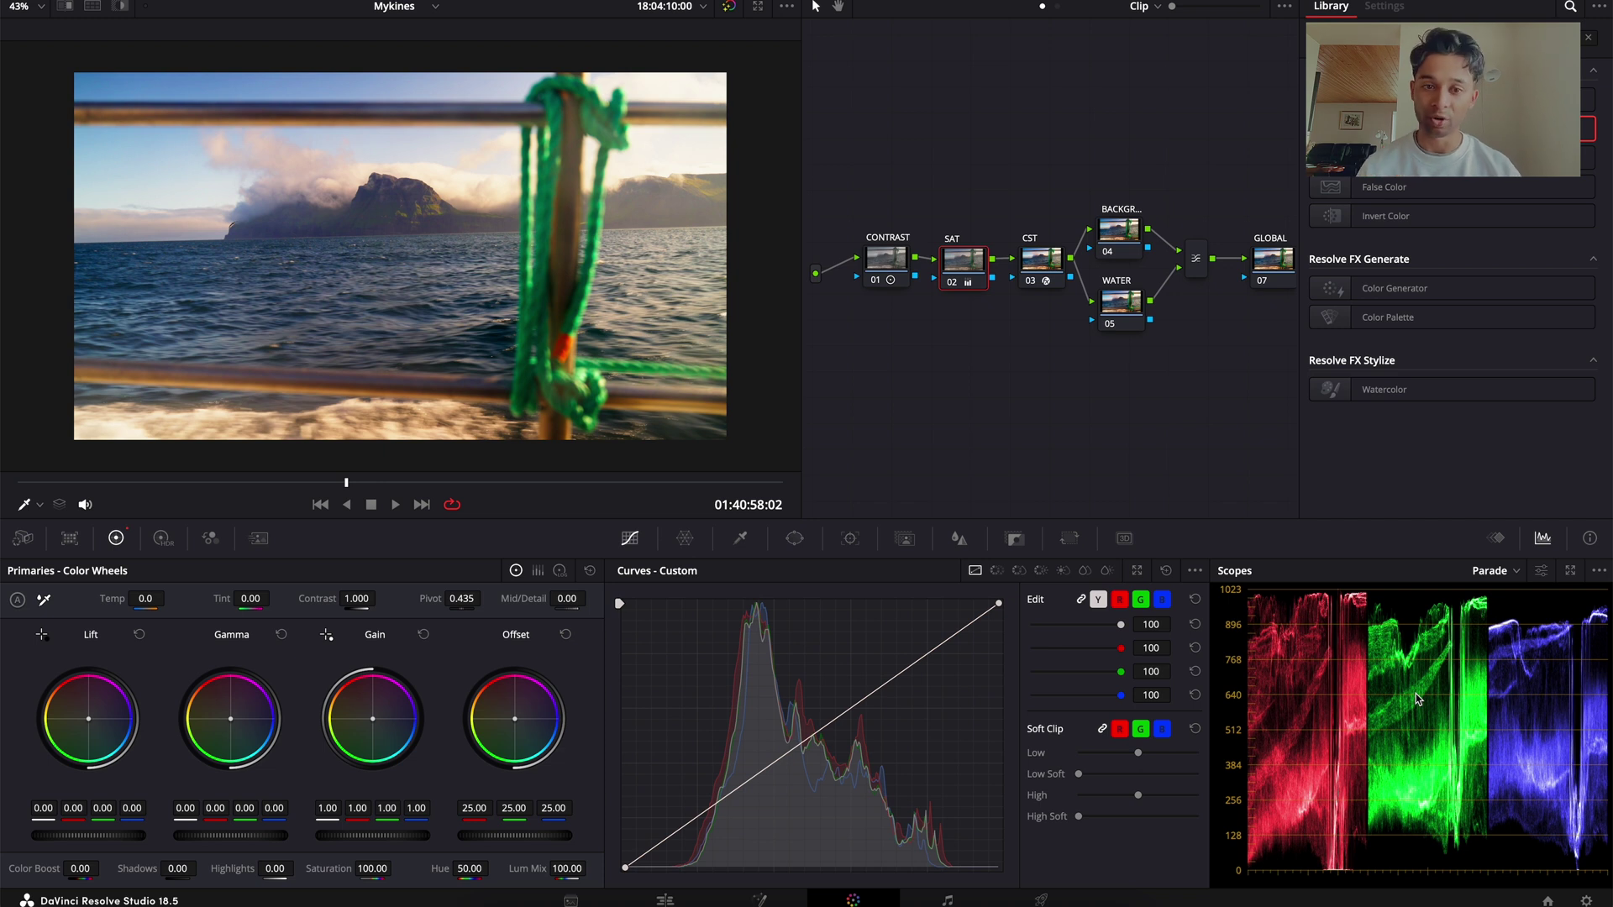
pyautogui.moveTo(1106, 178); pyautogui.dragTo(1269, 428)
pyautogui.click(1023, 350)
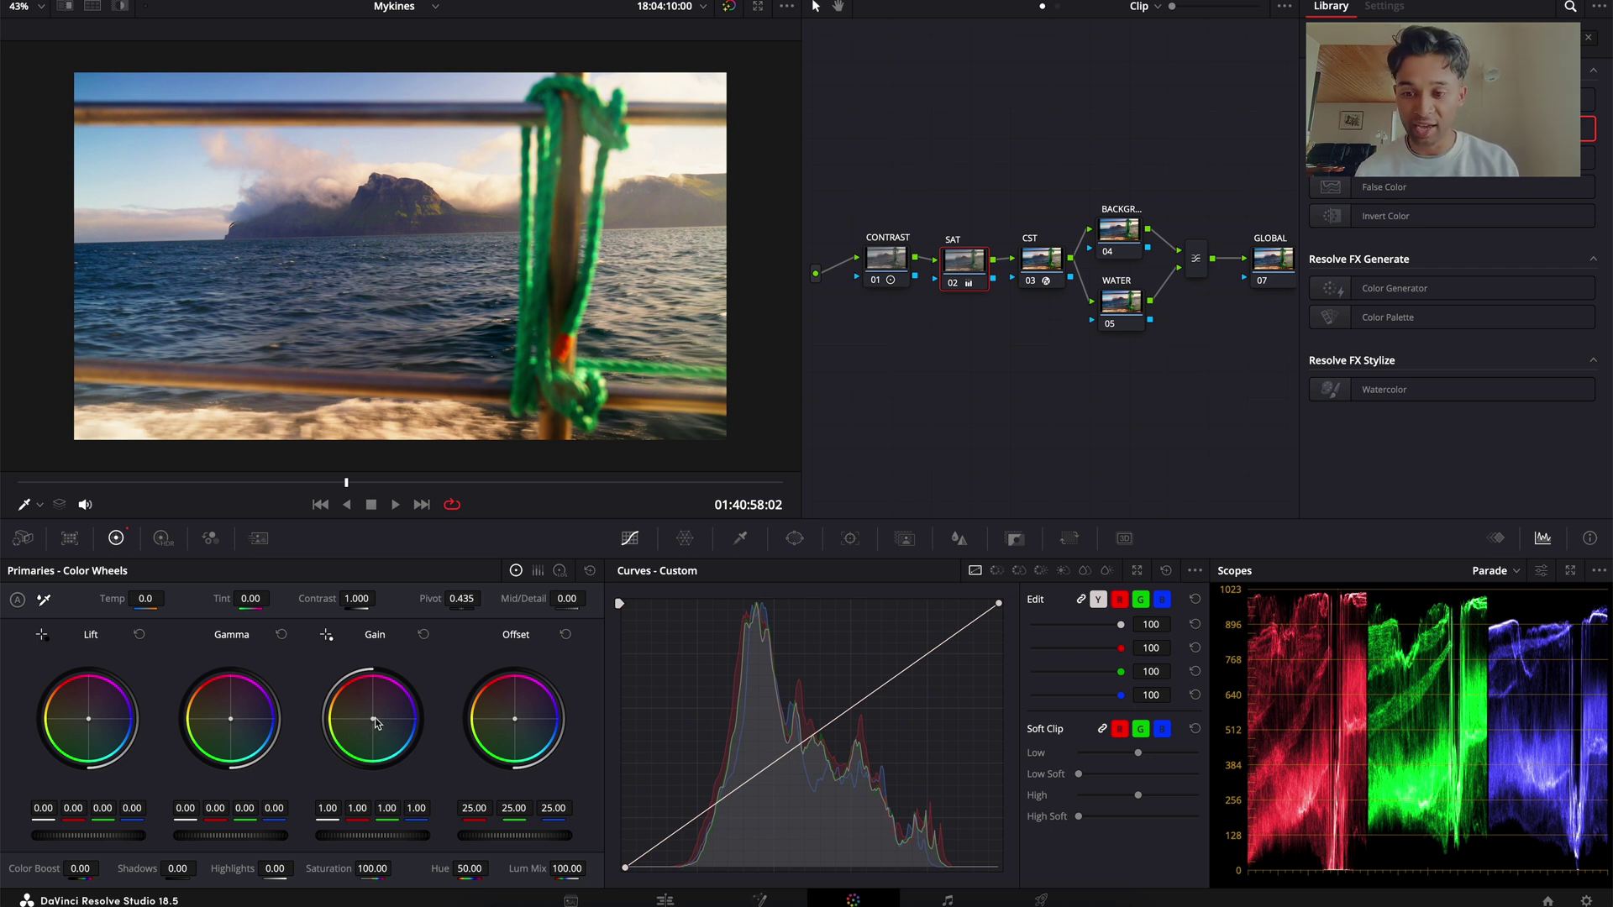
pyautogui.moveTo(372, 718); pyautogui.dragTo(379, 720)
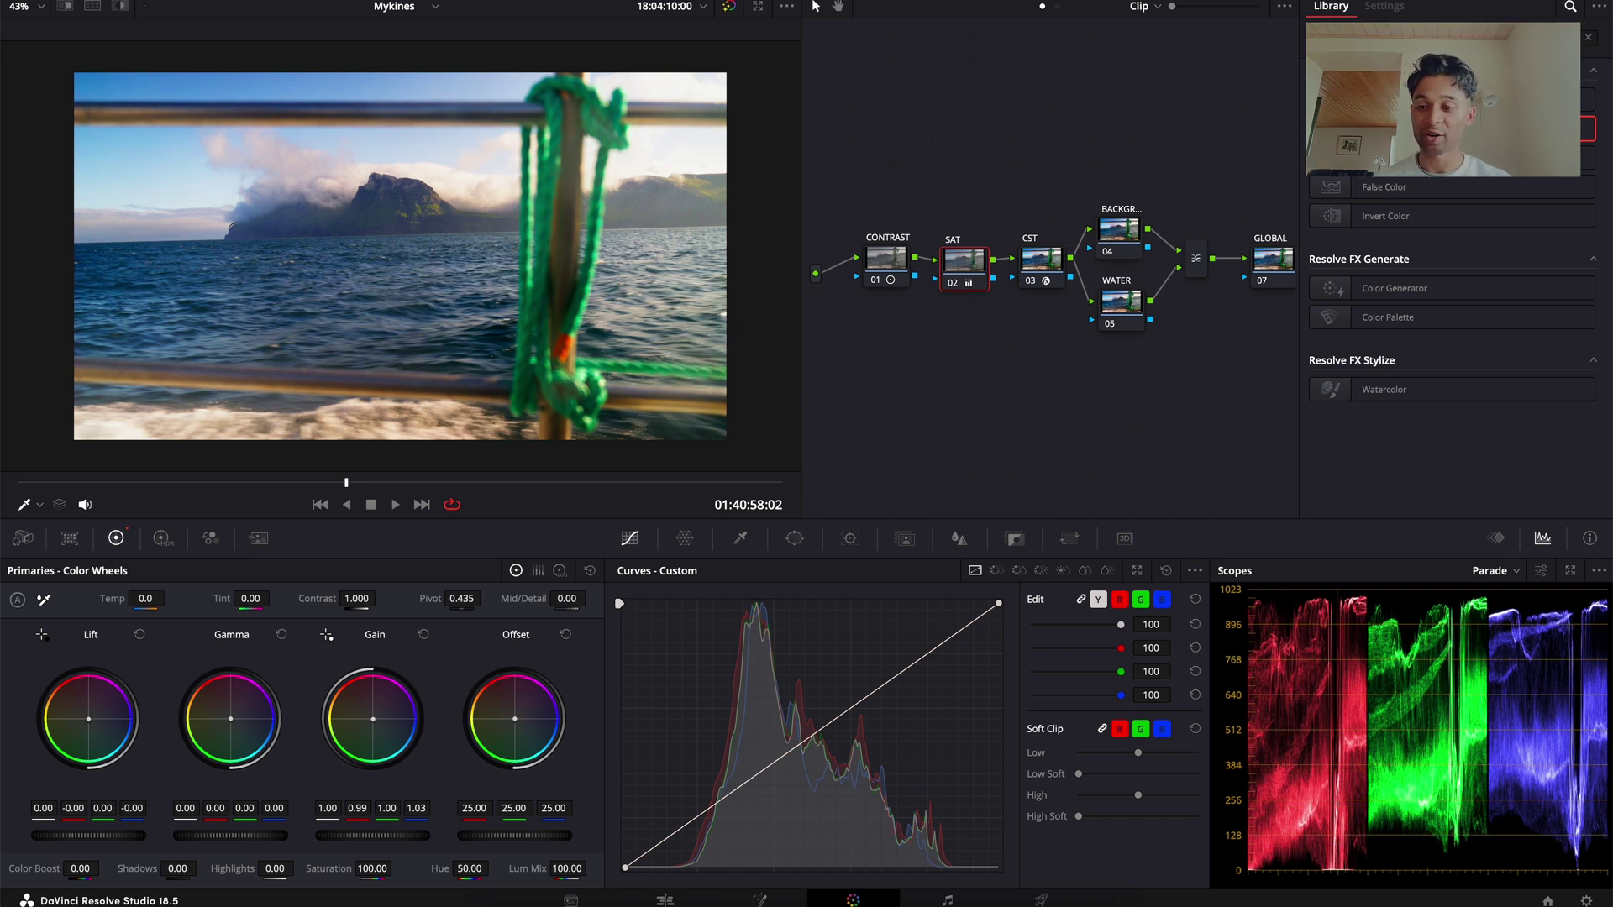
# Try tinting the SAT node's lift toward magenta, about 0.02 red, -0.01 green and 0.02 blue, and revert it.
pyautogui.moveTo(88, 719); pyautogui.dragTo(100, 704)
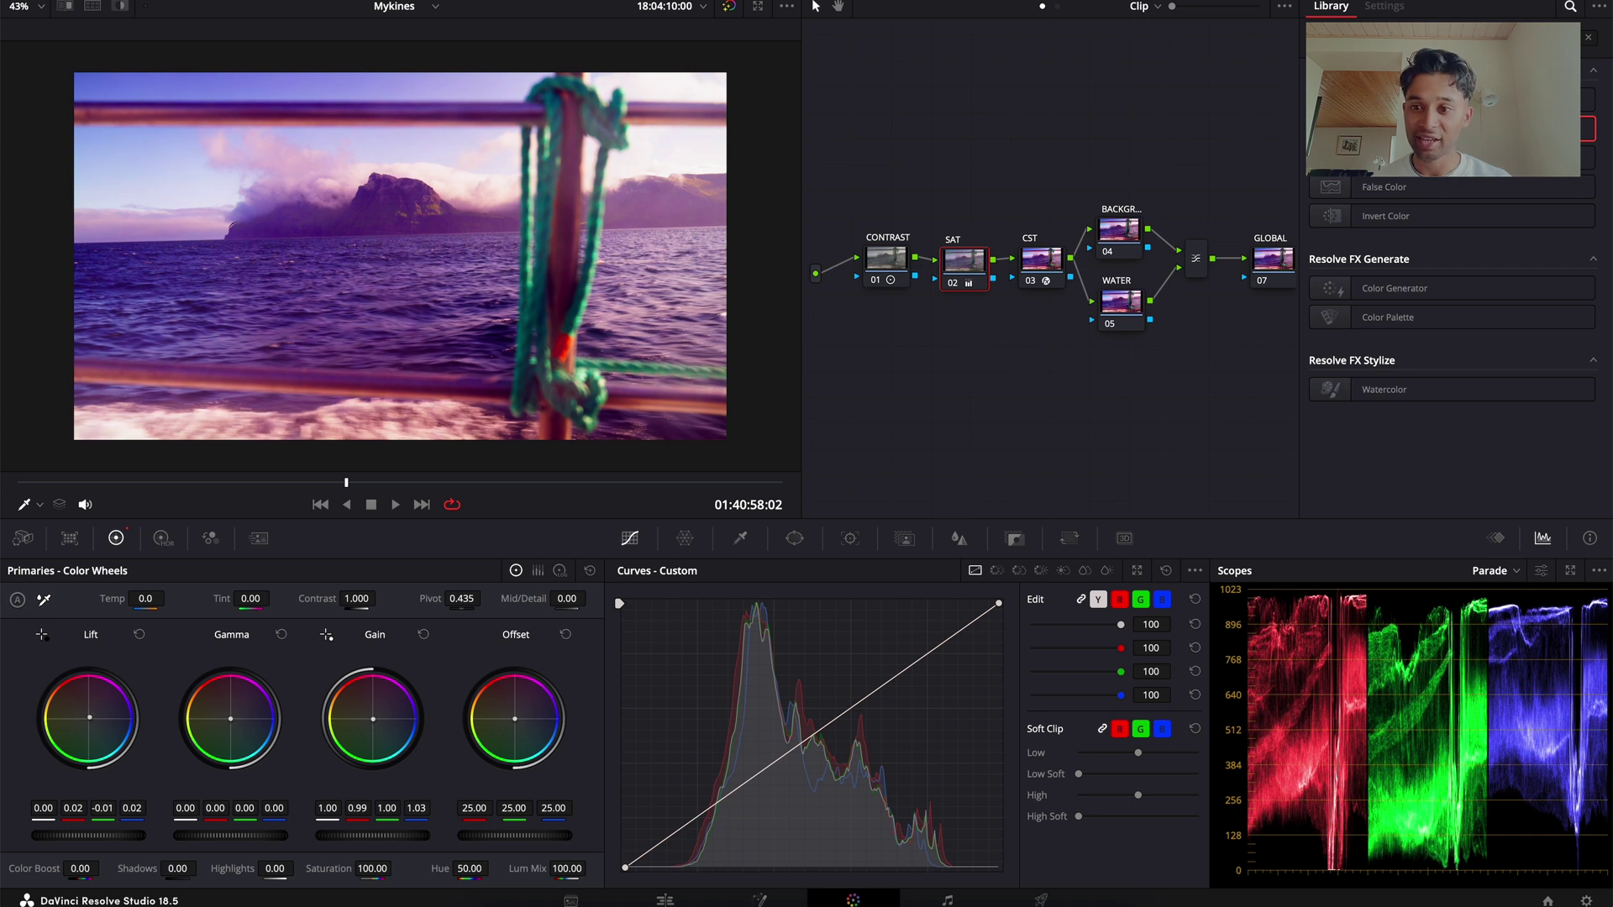
pyautogui.doubleClick(91, 720)
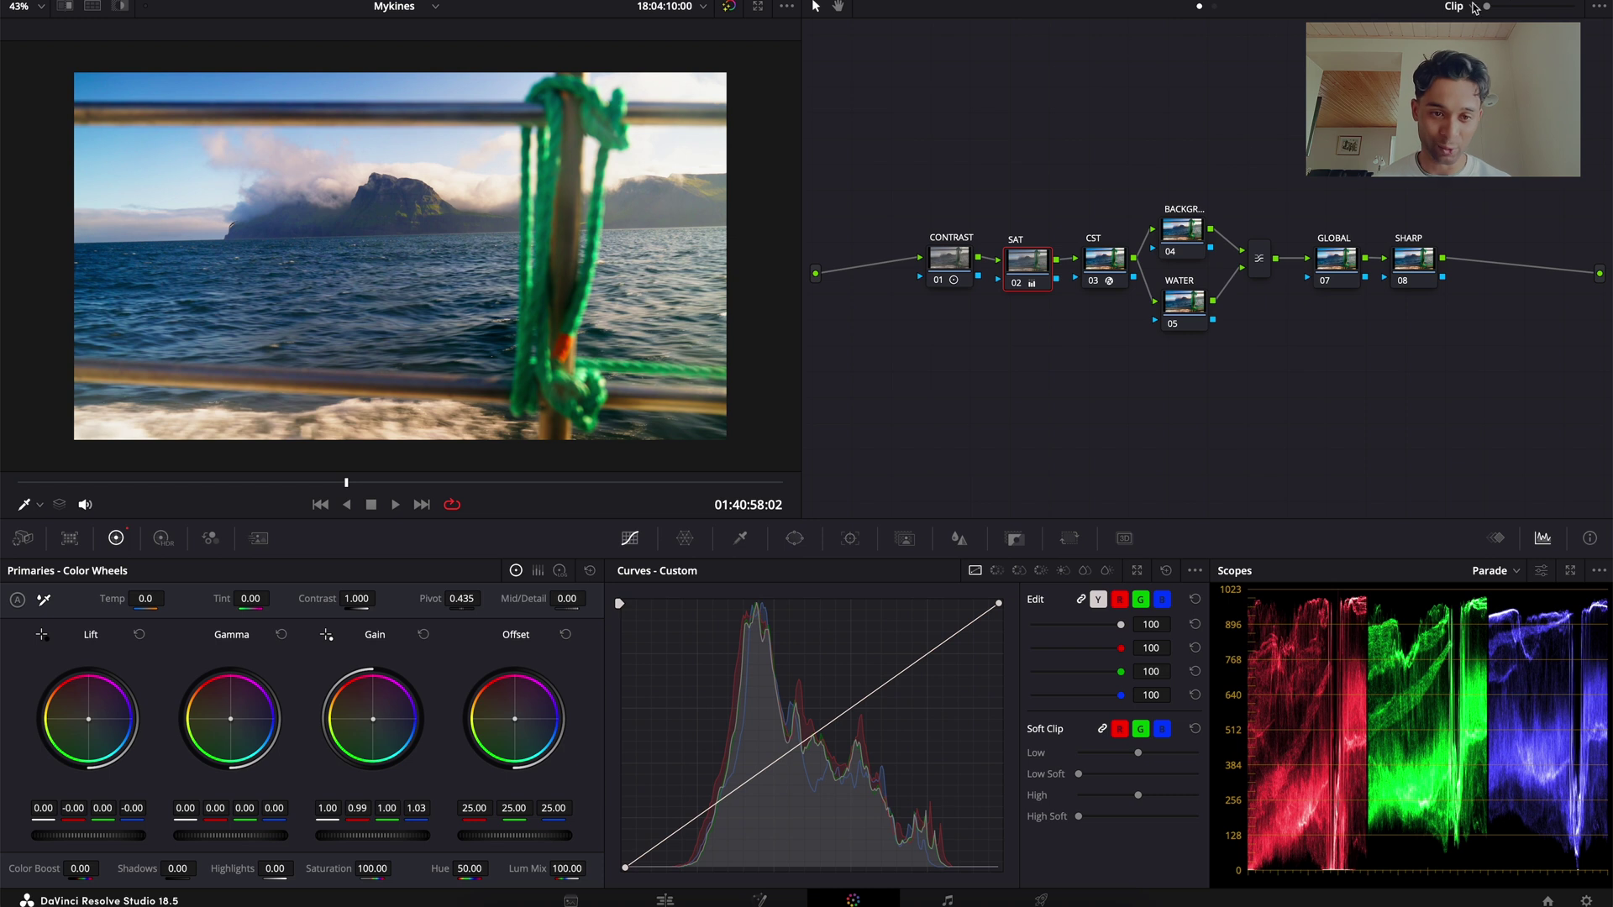
# Key the sea on the WATER node with the HSL qualifier, show the selection highlight and add more of the water to the sample.
pyautogui.click(1183, 303)
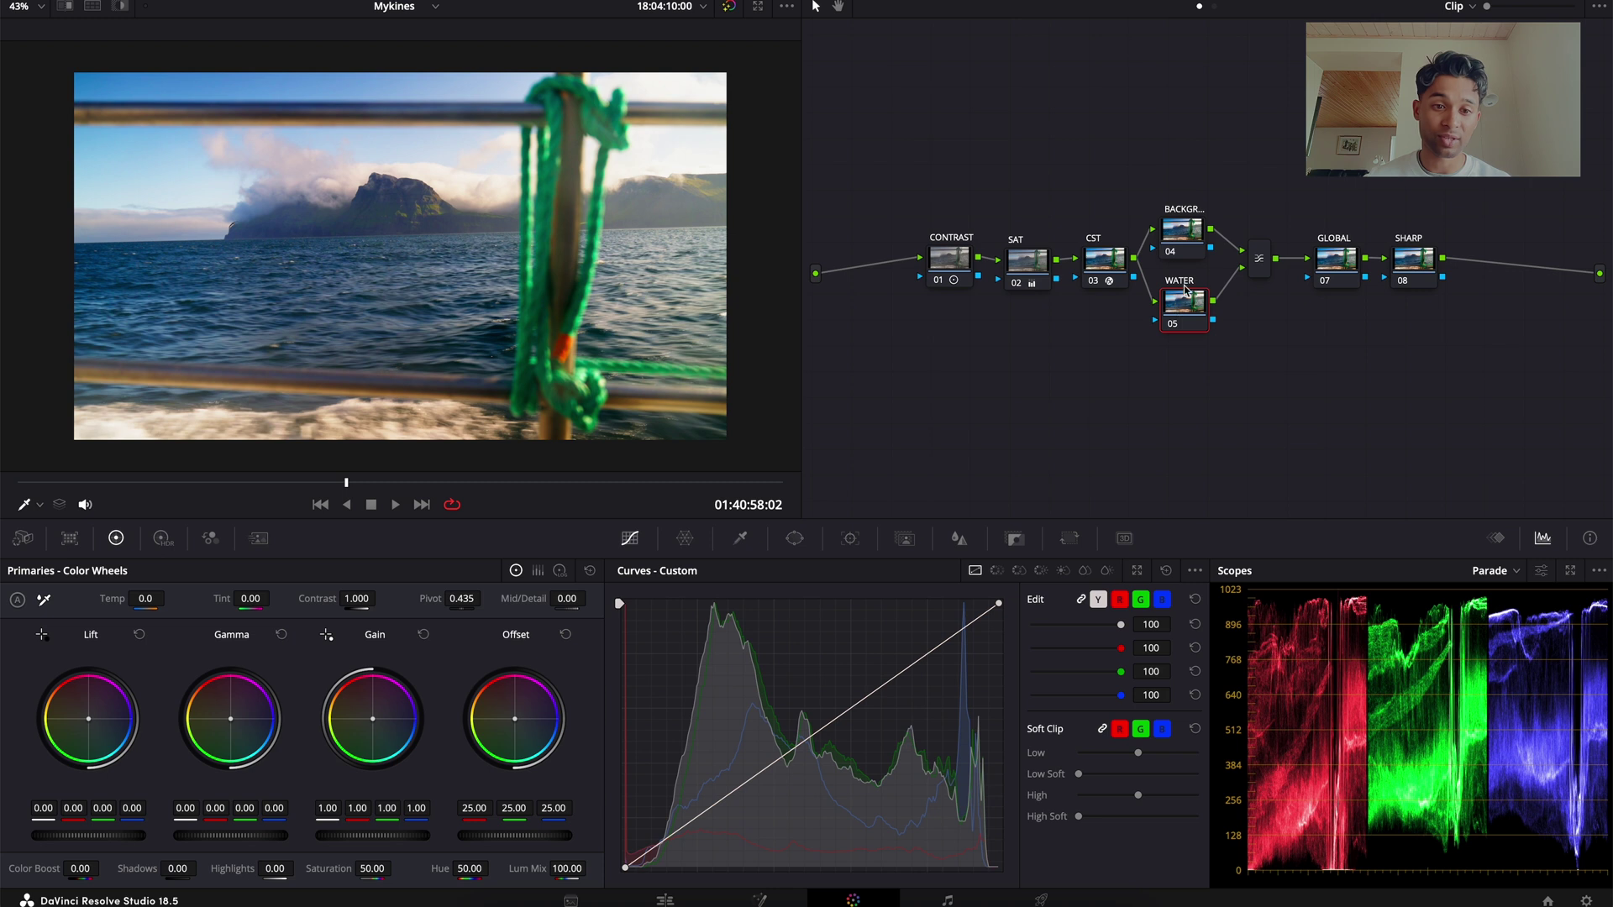
pyautogui.click(740, 537)
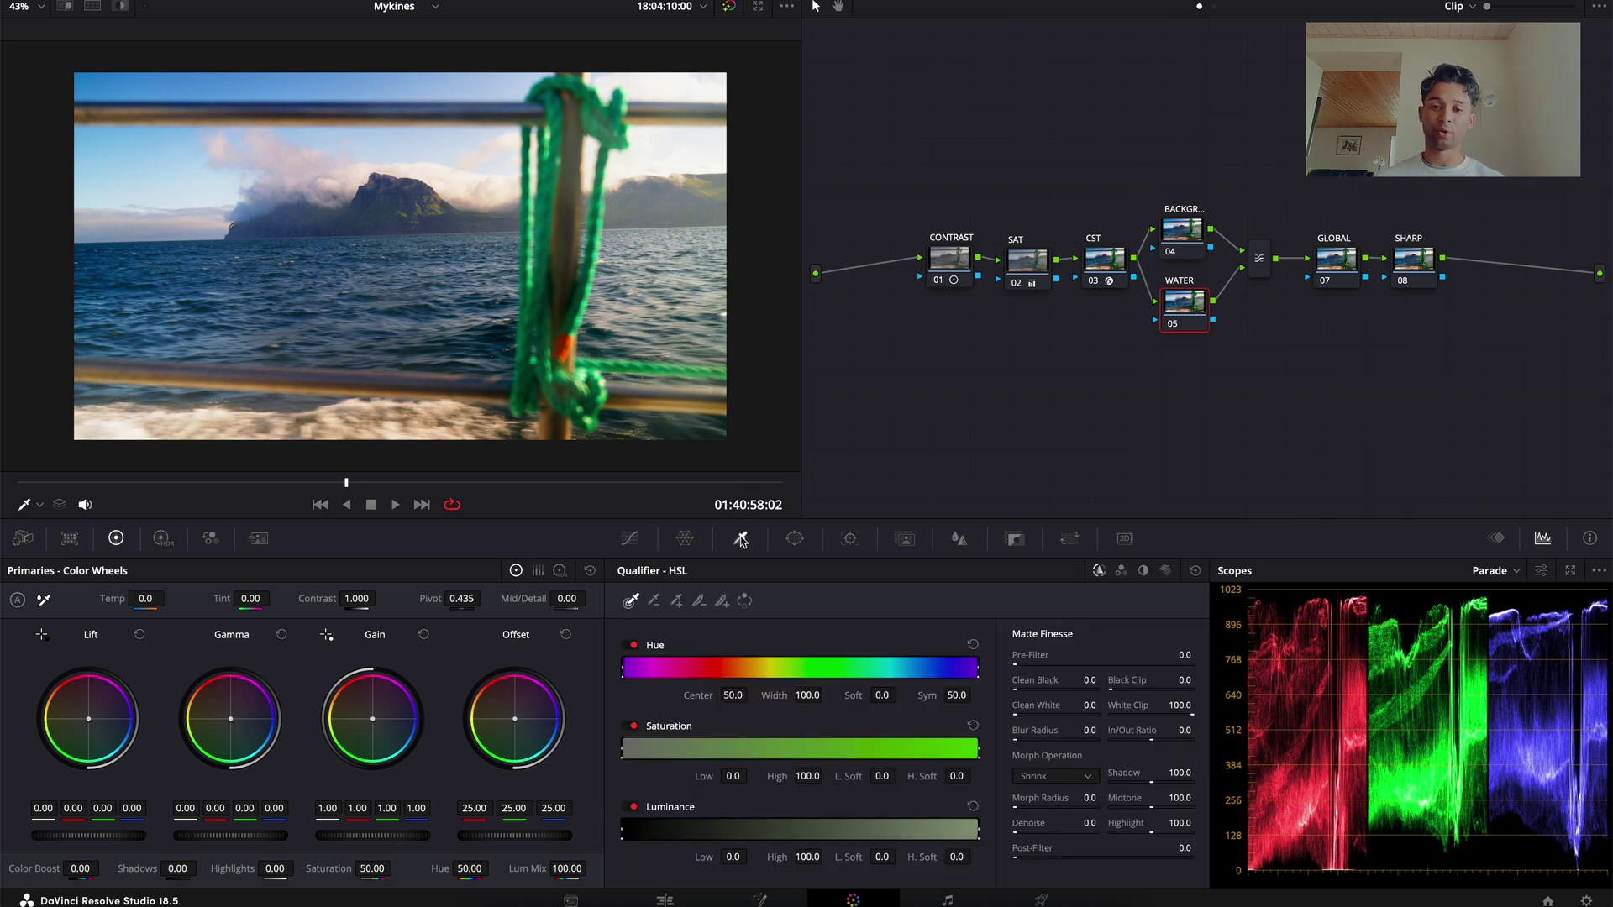
pyautogui.click(341, 280)
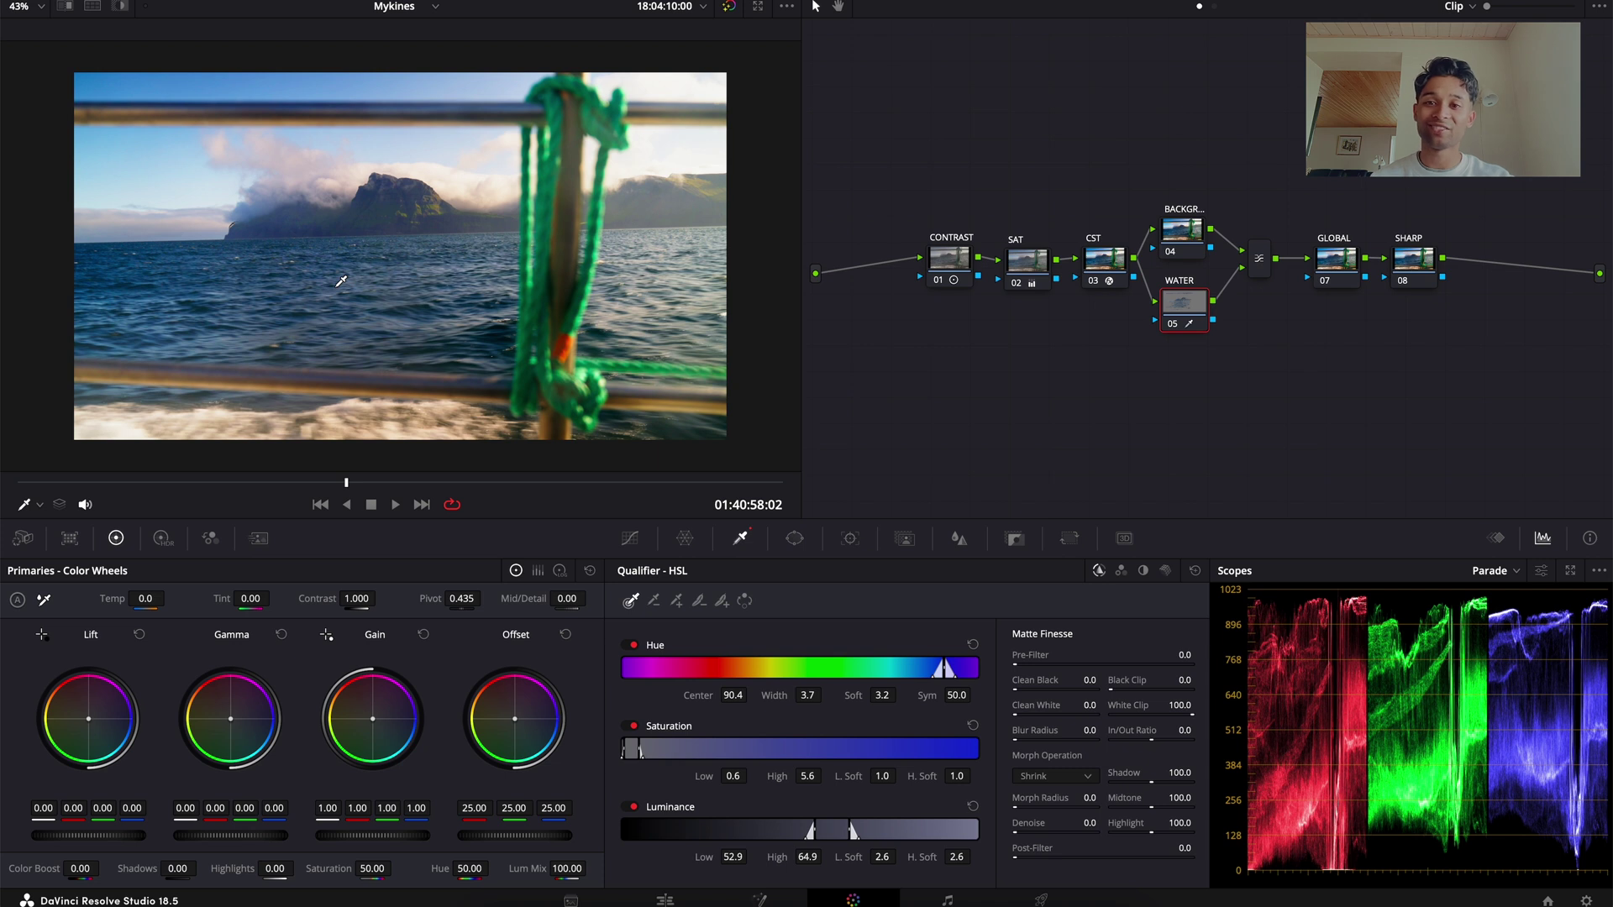
pyautogui.hotkey('shift', 'h')
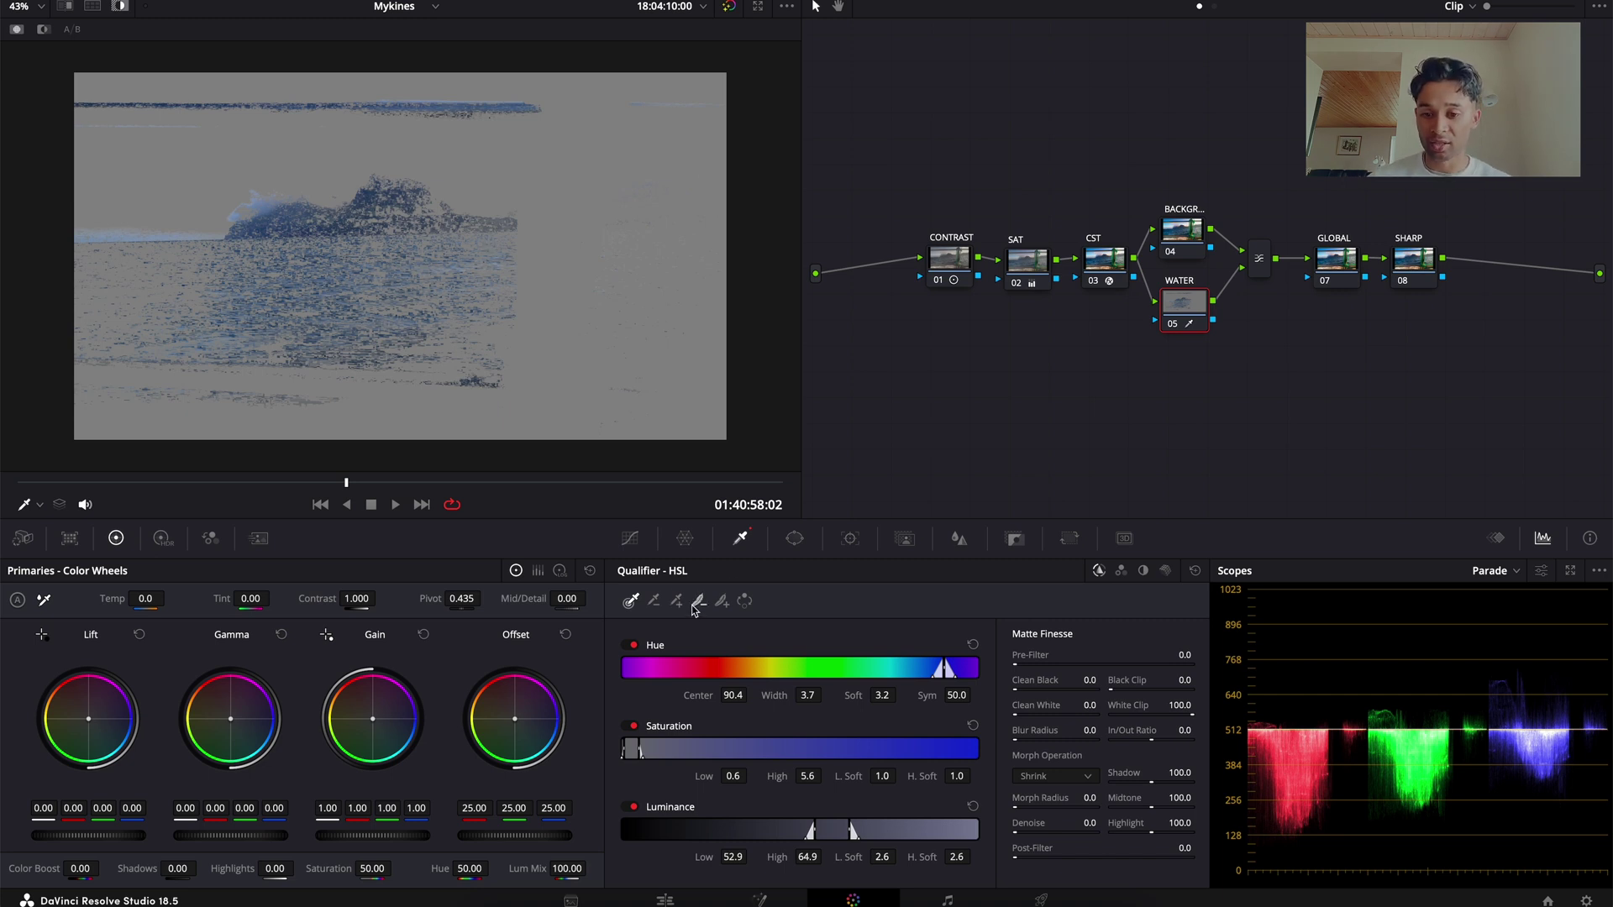
pyautogui.click(676, 599)
pyautogui.moveTo(318, 275)
pyautogui.mouseDown()
pyautogui.moveTo(290, 297)
pyautogui.moveTo(157, 272)
pyautogui.mouseUp()
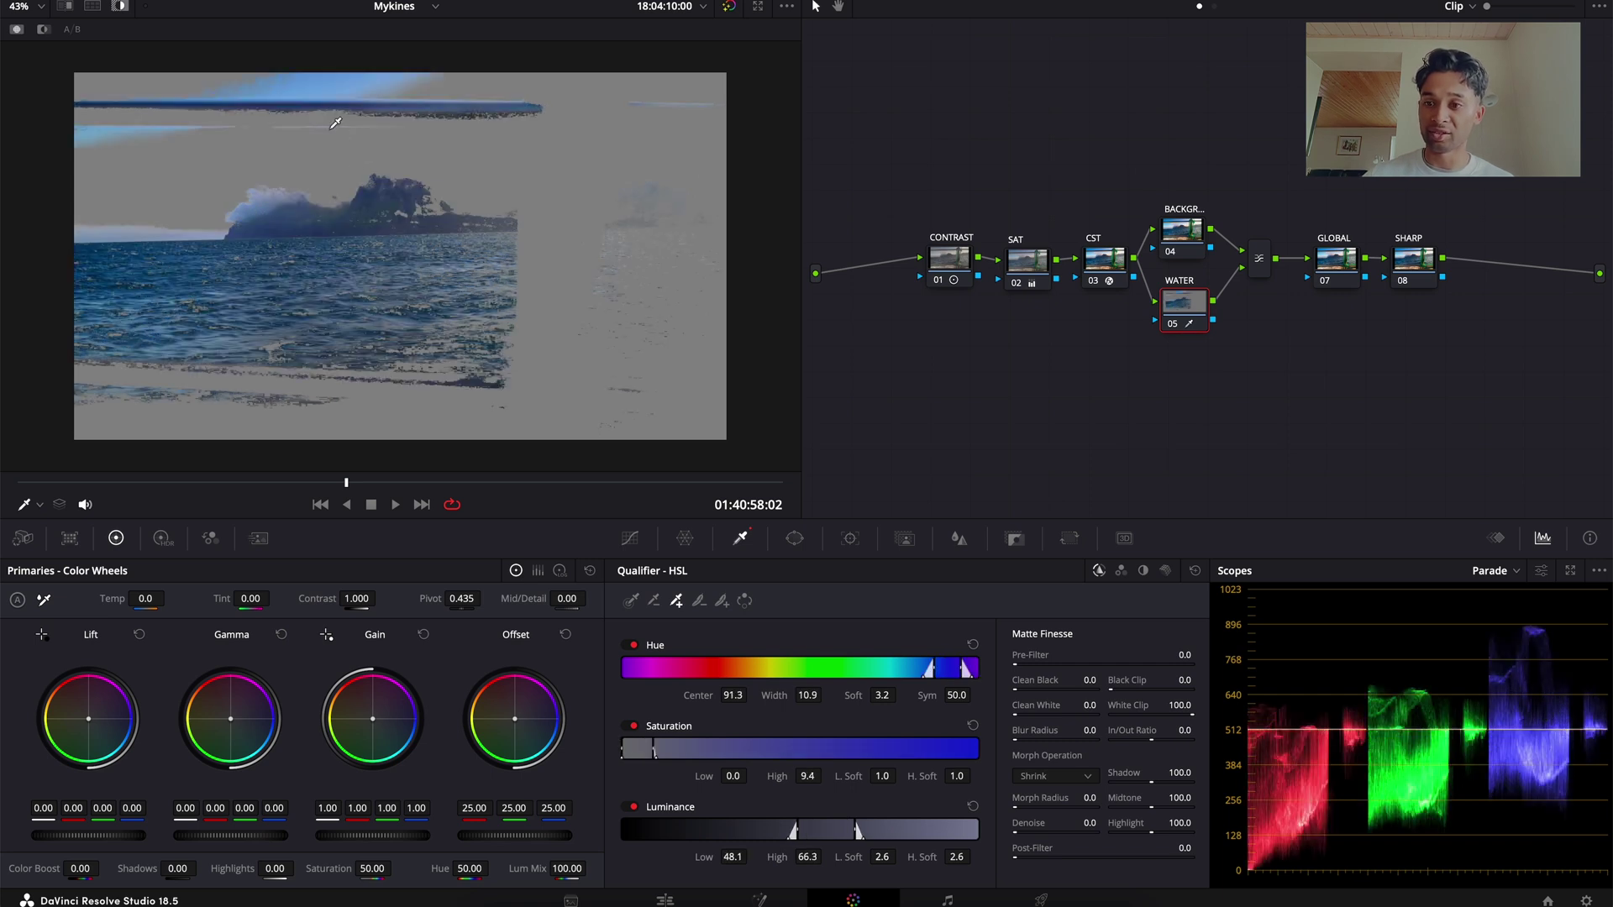
# Widen the WATER key to hue center 96.6 and width 29.0, saturation high 14.7, and luminance low 49.6 and high 75.6.
pyautogui.click(630, 600)
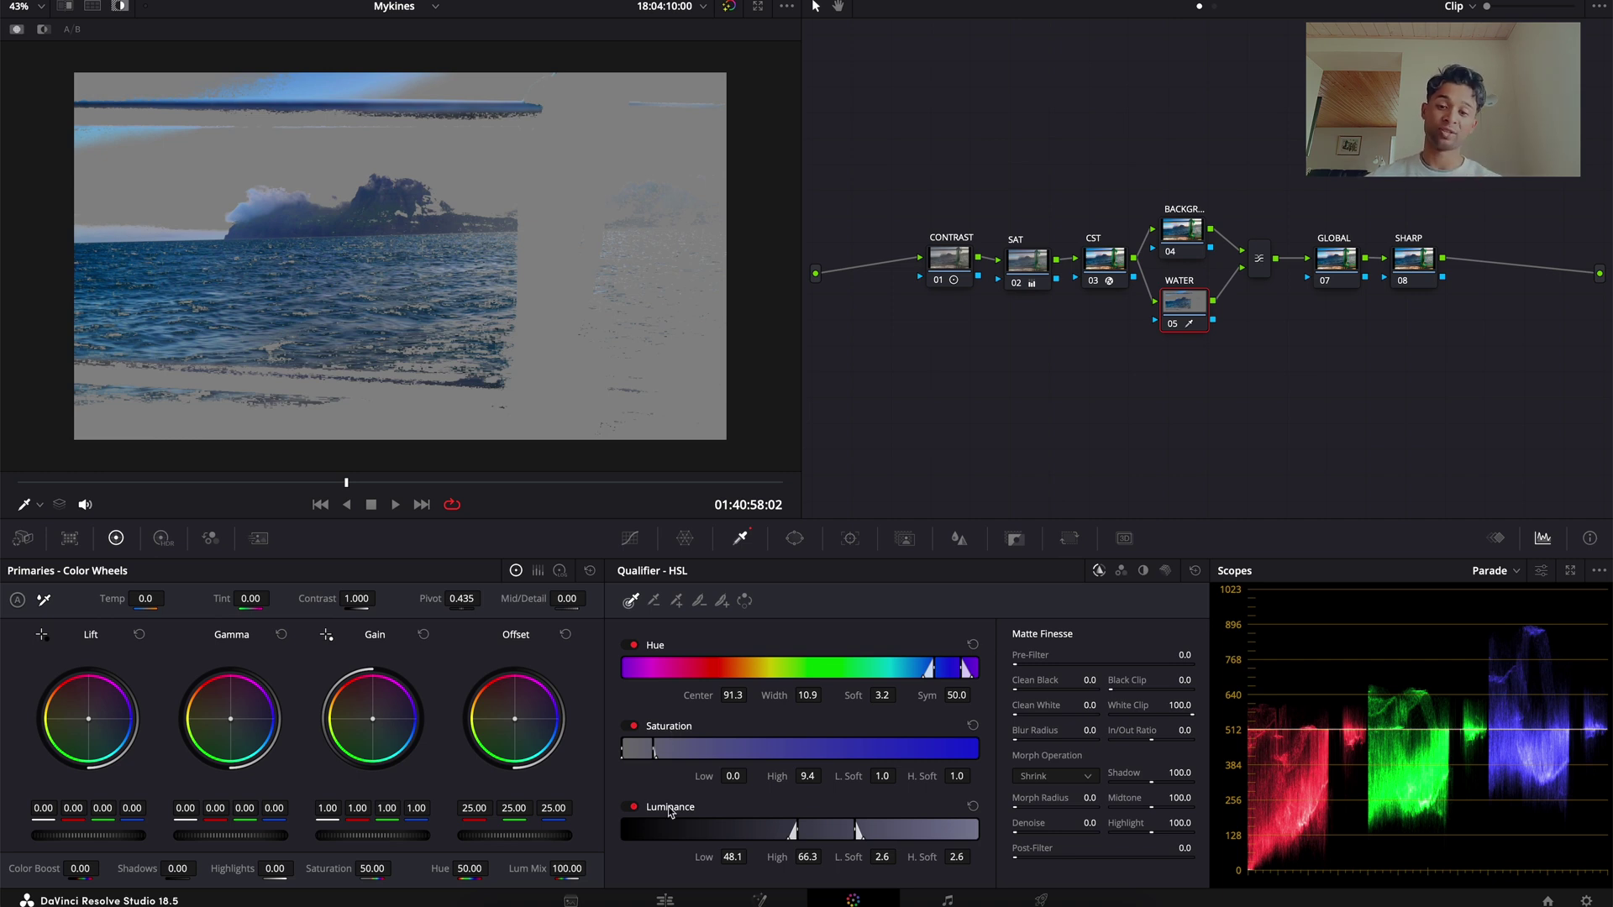
pyautogui.moveTo(807, 776); pyautogui.dragTo(849, 778)
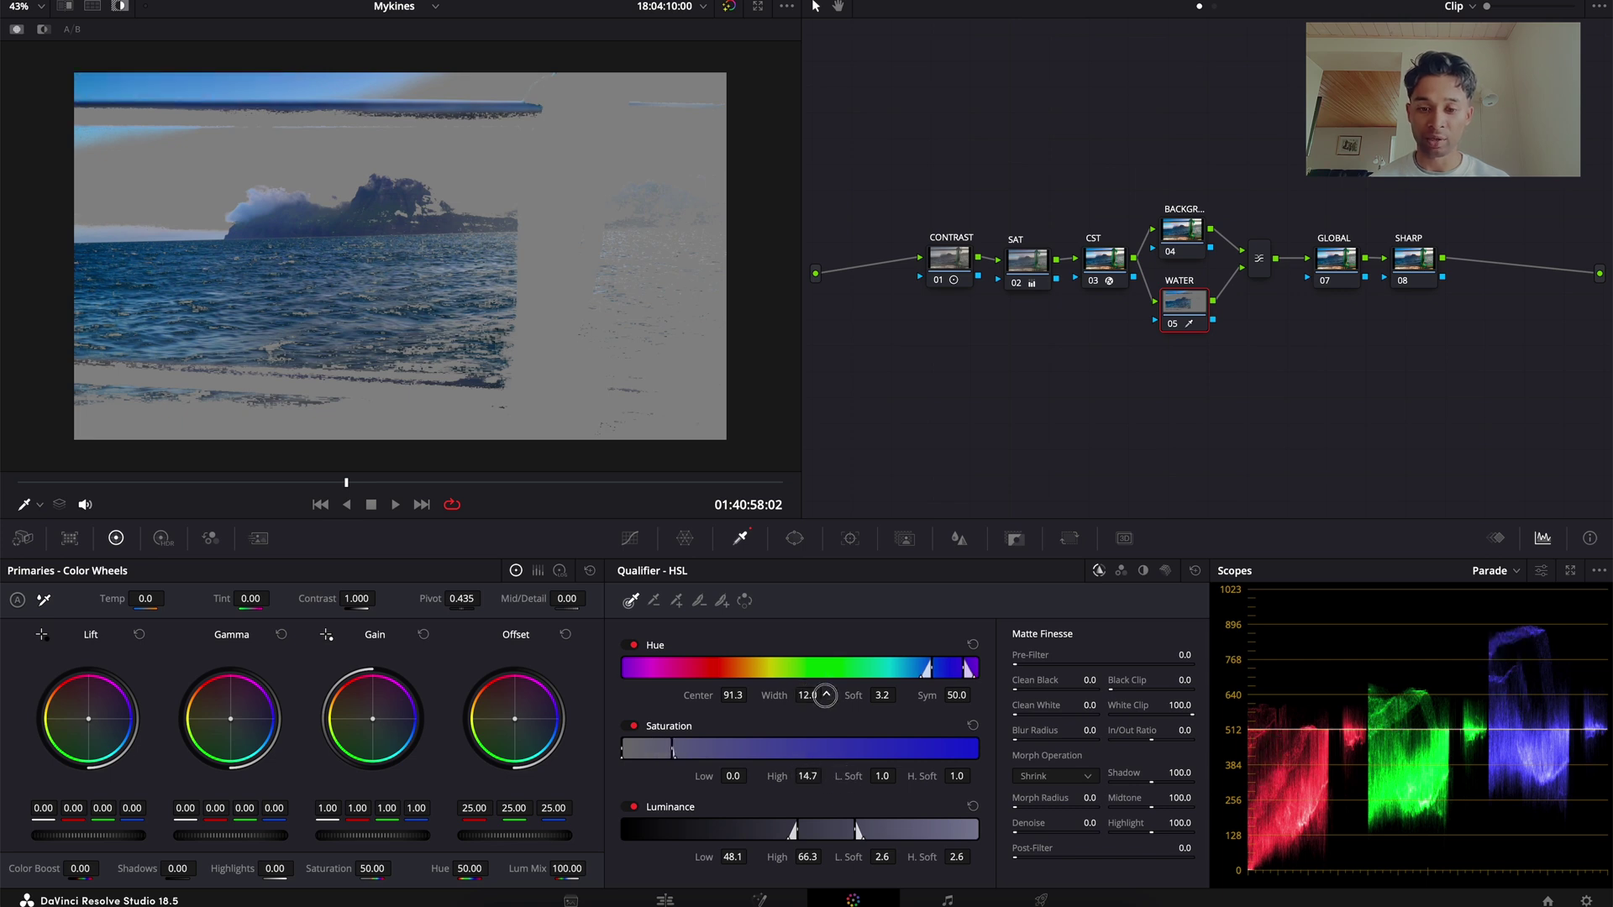
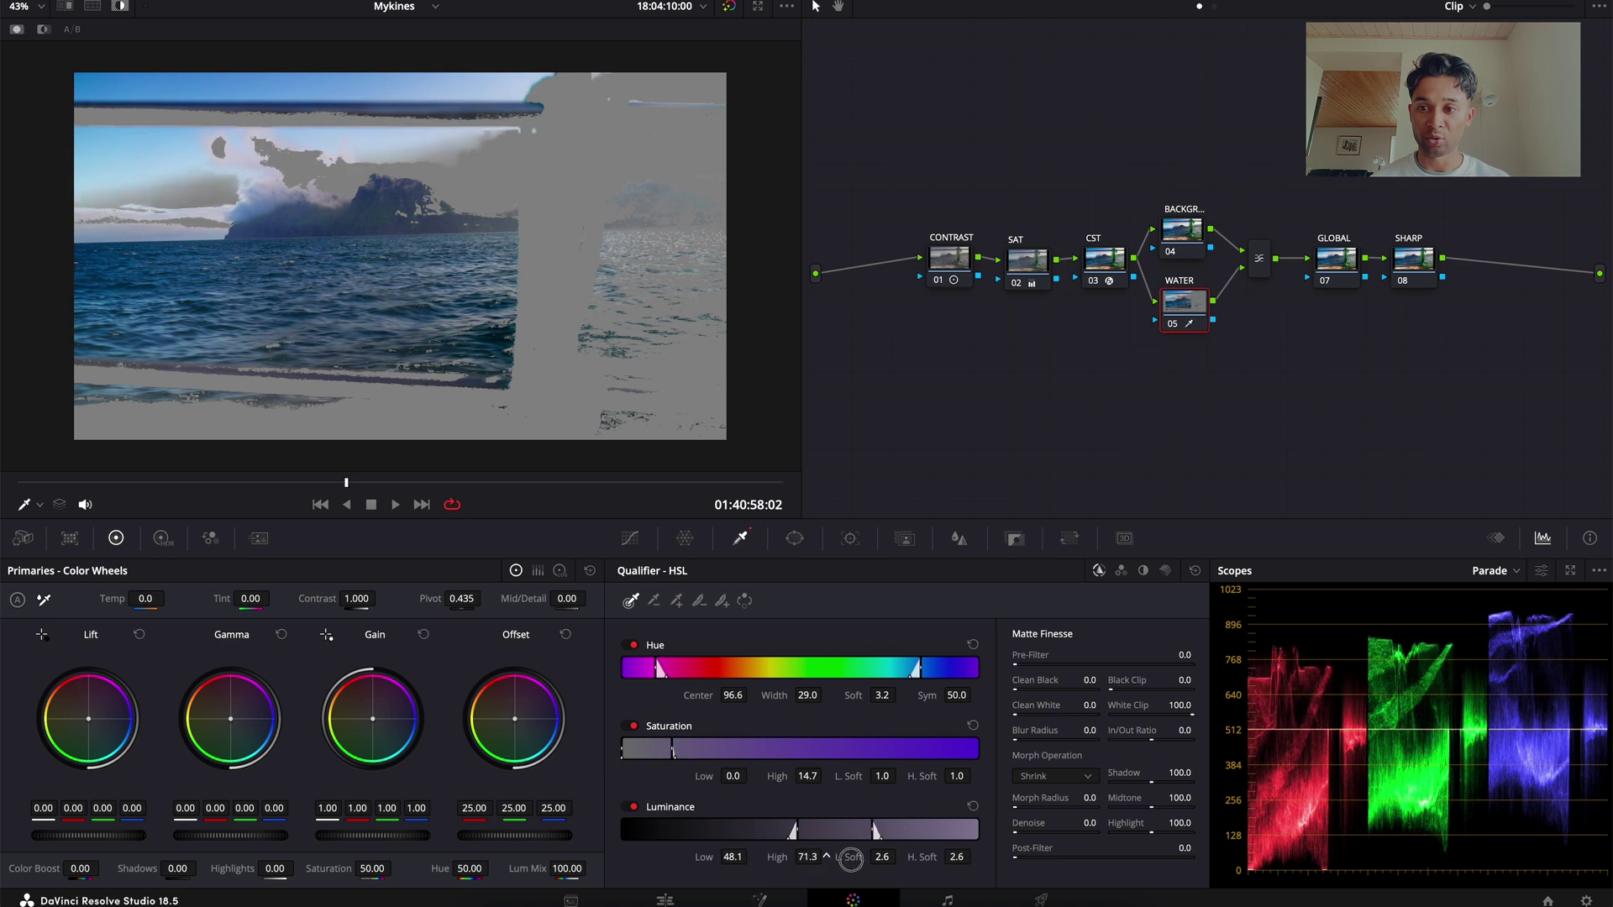
pyautogui.click(732, 857)
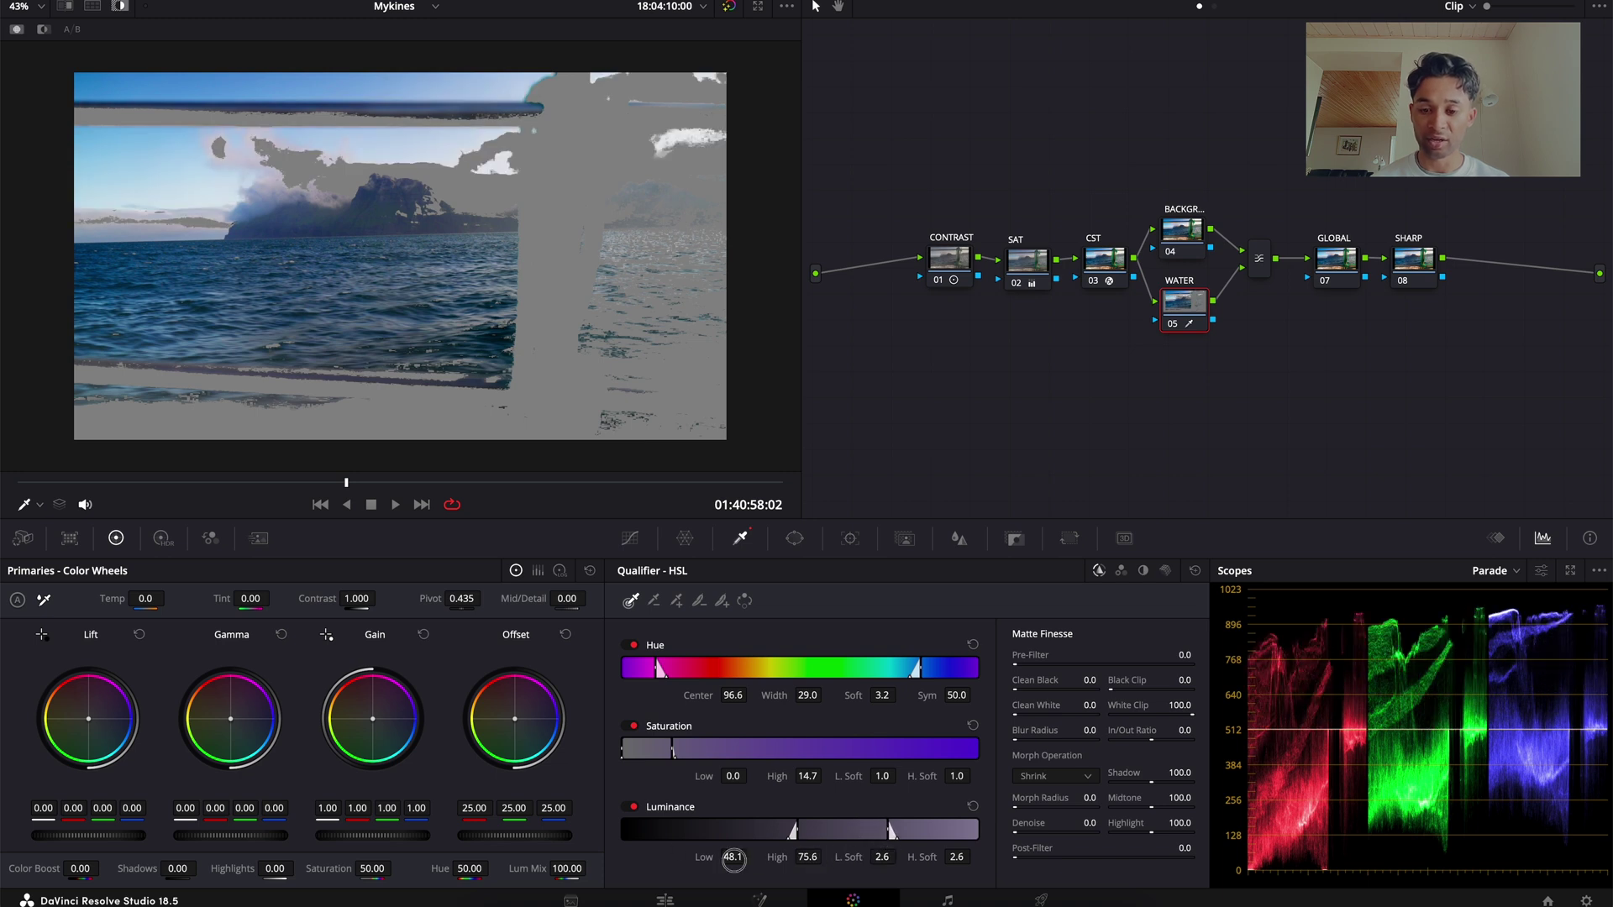
pyautogui.moveTo(732, 857)
pyautogui.mouseDown()
pyautogui.moveTo(681, 863)
pyautogui.moveTo(764, 865)
pyautogui.moveTo(744, 865)
pyautogui.mouseUp()
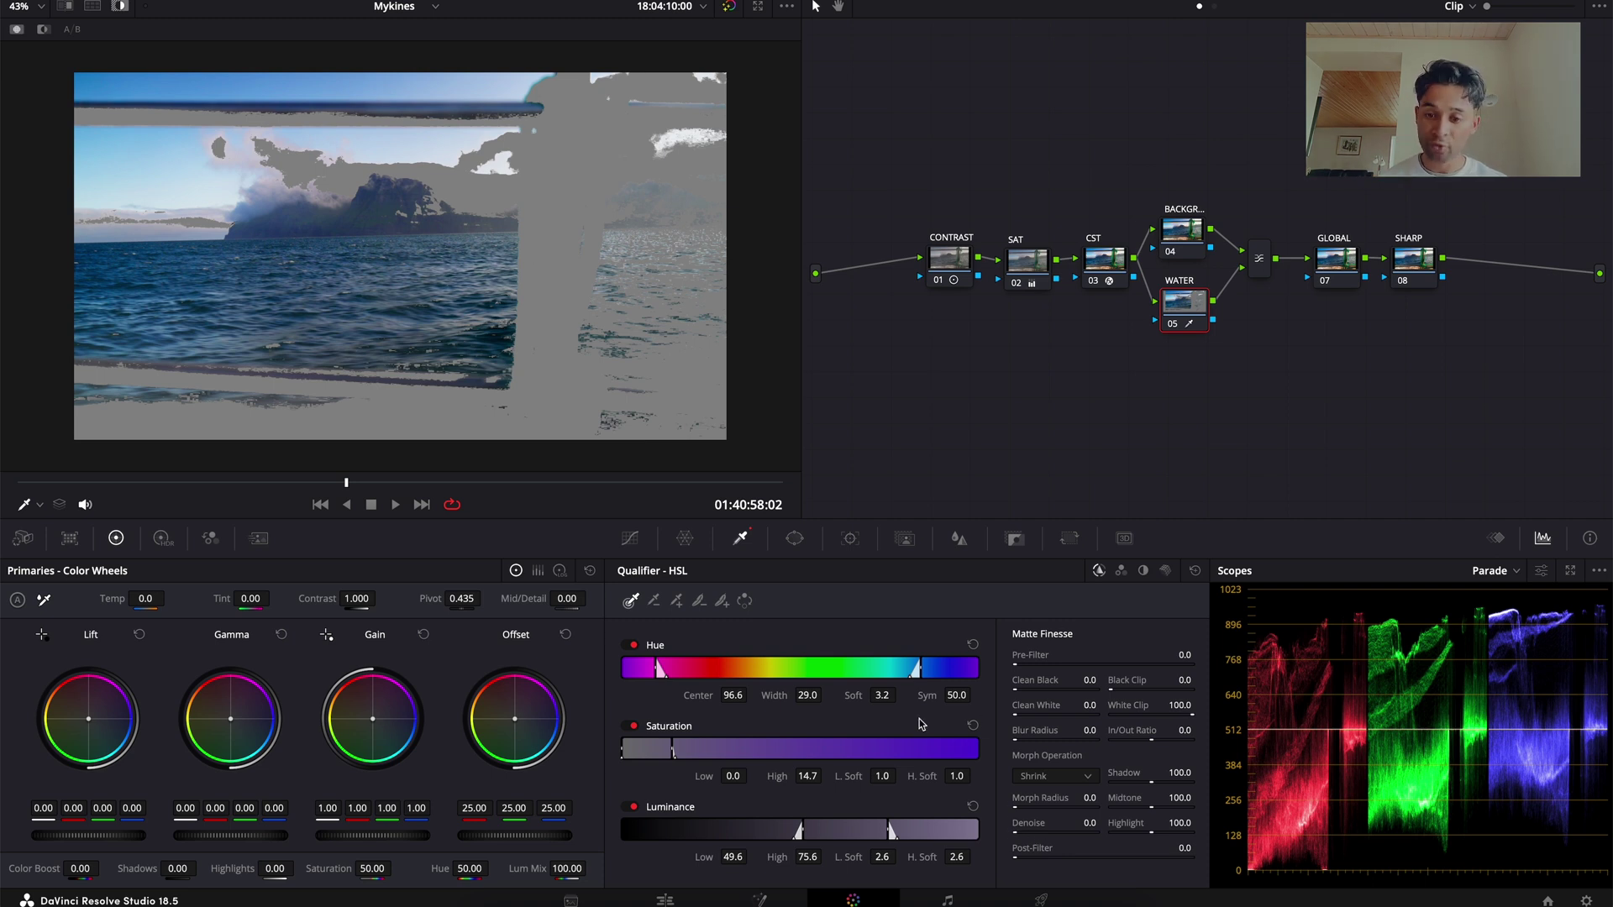
# Smooth the WATER matte with denoise 7.4, blur radius 22.0 and saturation low softness 0.0, checking it in playback before hiding the highlight.
pyautogui.moveTo(1019, 832); pyautogui.dragTo(1077, 836)
pyautogui.moveTo(1017, 750); pyautogui.dragTo(1018, 745)
pyautogui.press('space')
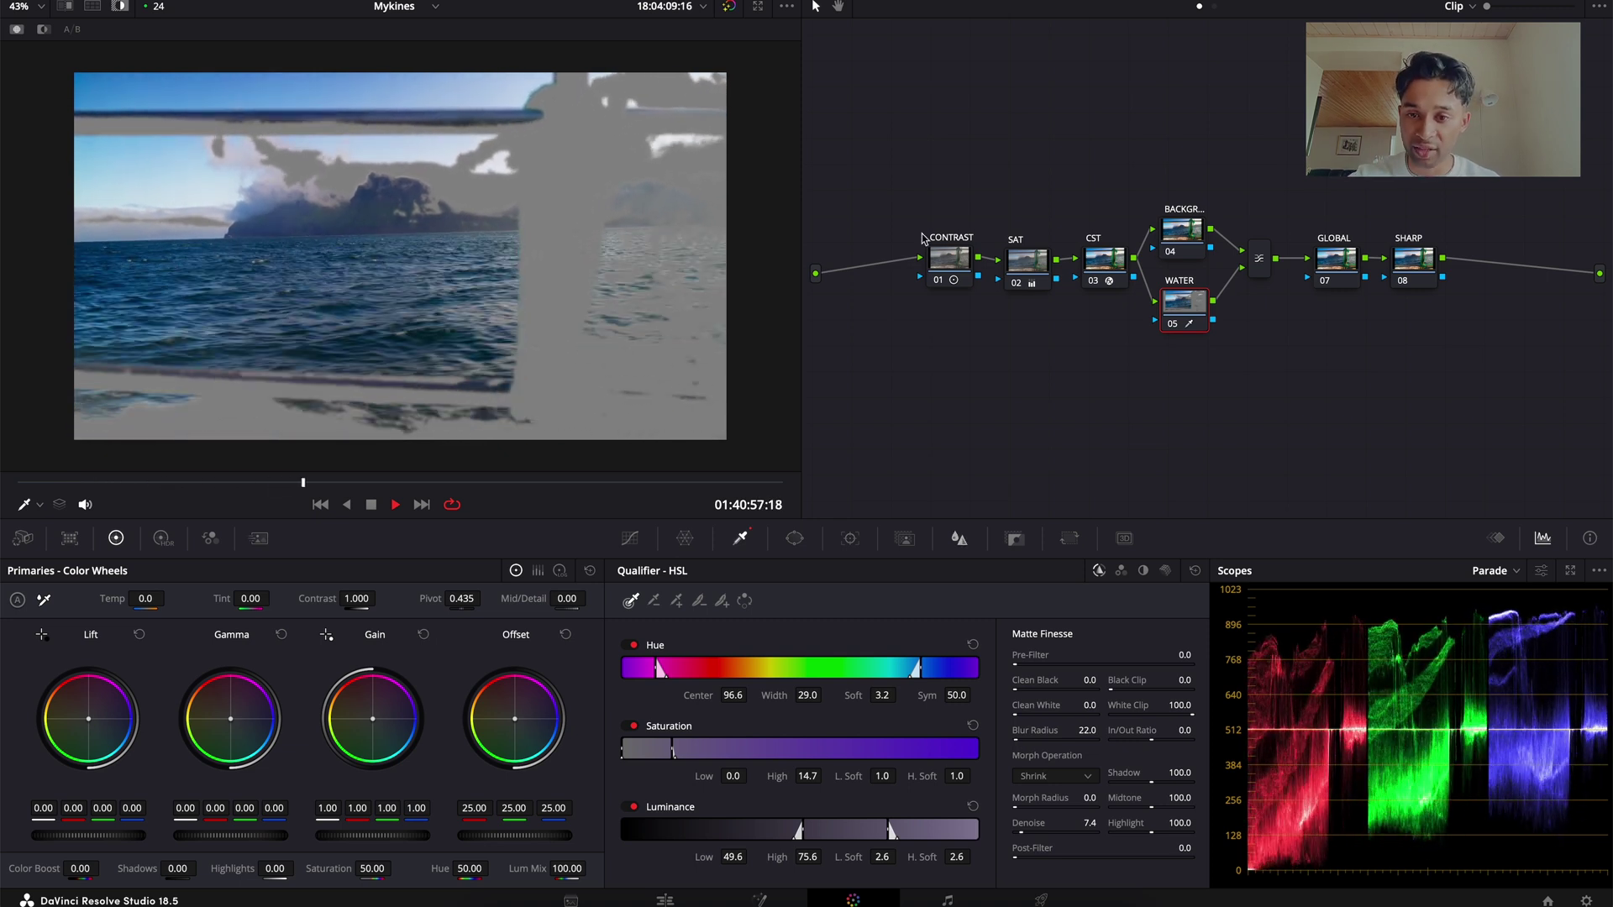
pyautogui.press('space')
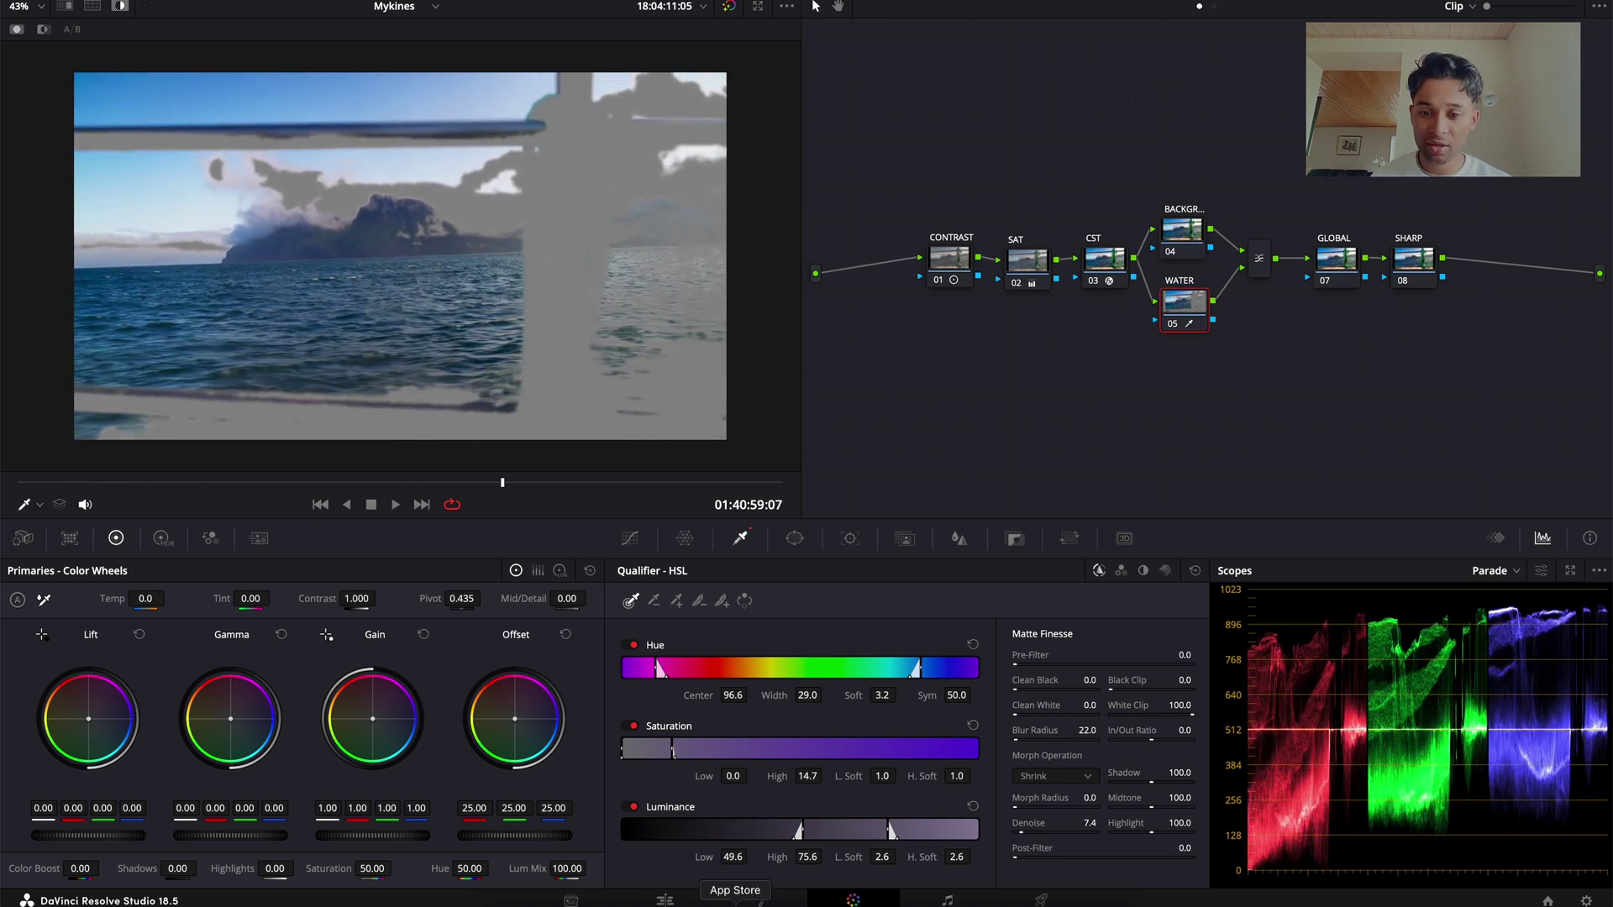
pyautogui.moveTo(886, 776); pyautogui.dragTo(822, 776)
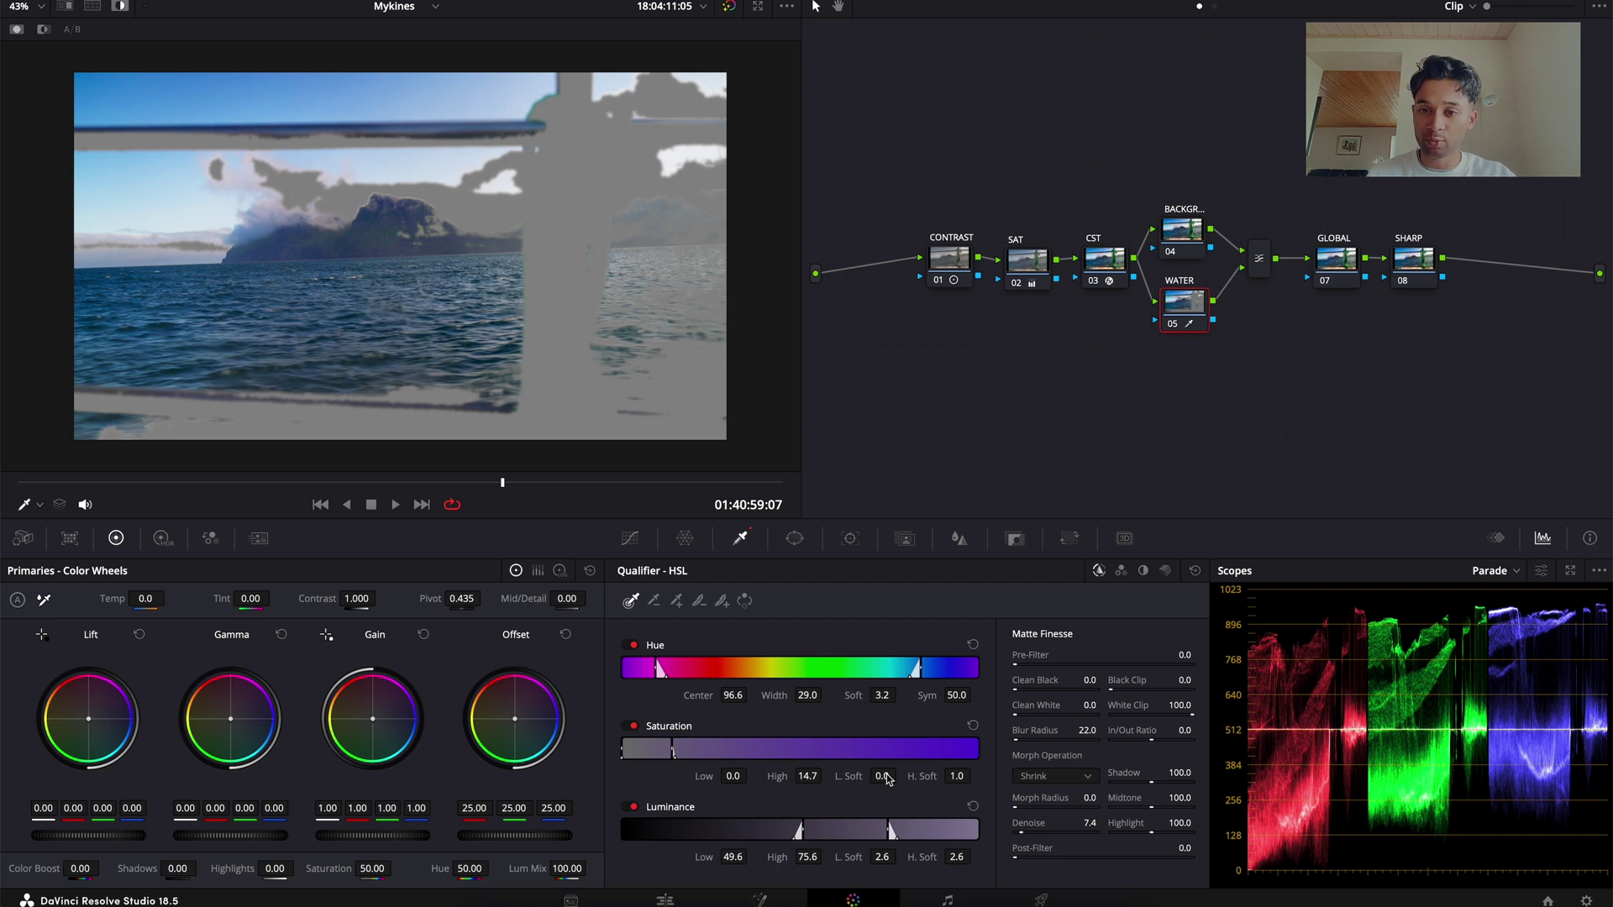
pyautogui.hotkey('shift', 'h')
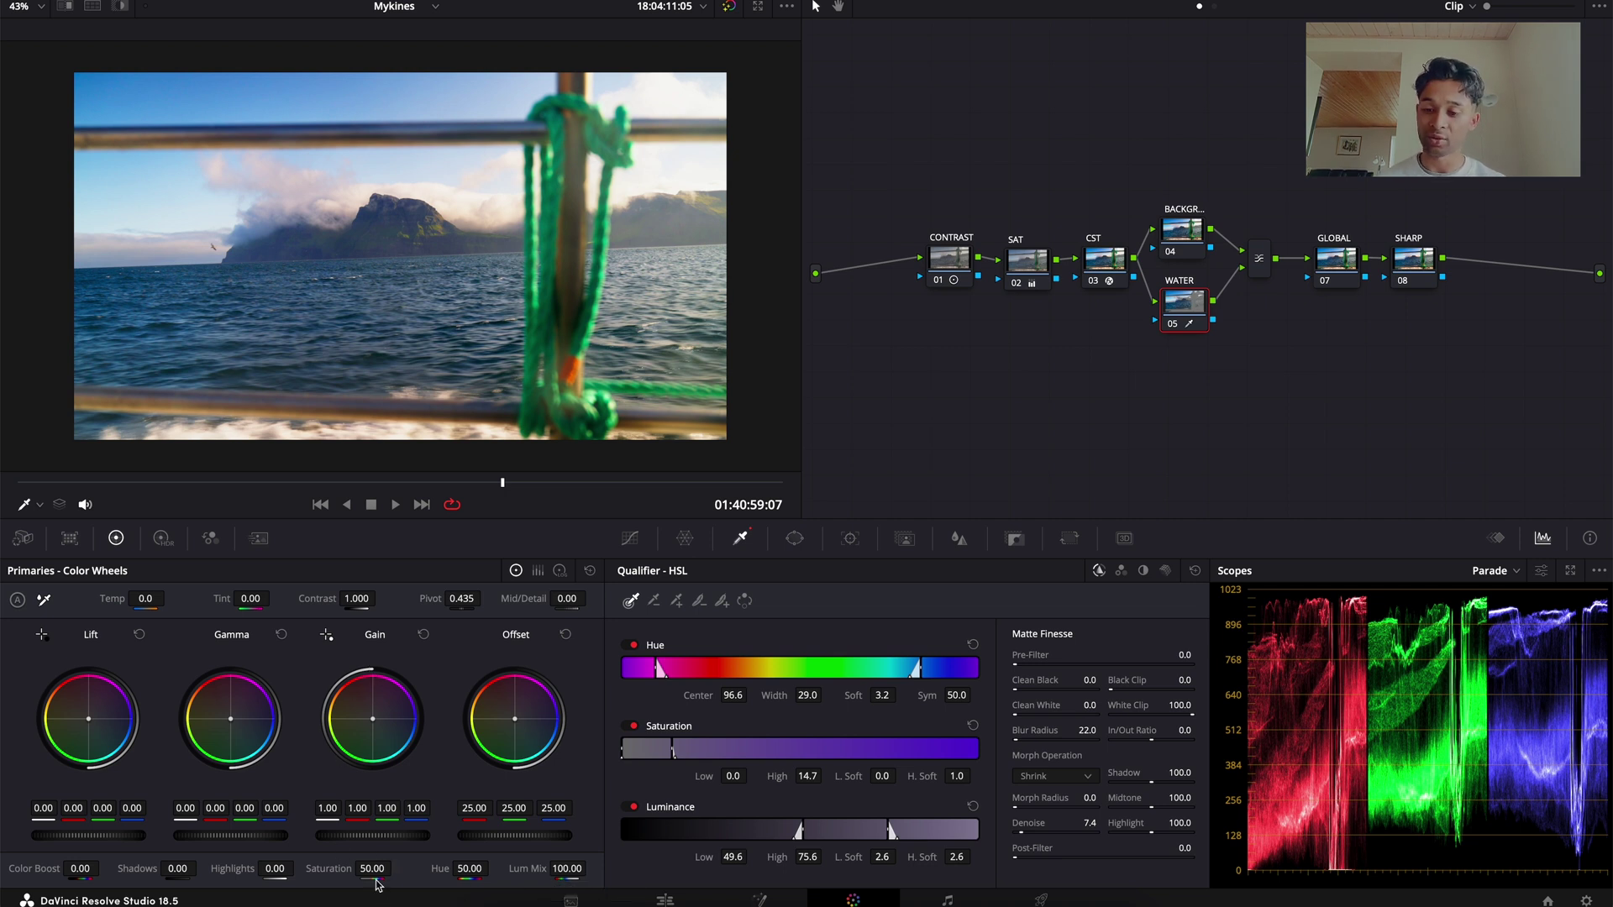
# Try desaturating the WATER node to 0.00 and undo the change.
pyautogui.moveTo(372, 869); pyautogui.dragTo(601, 461)
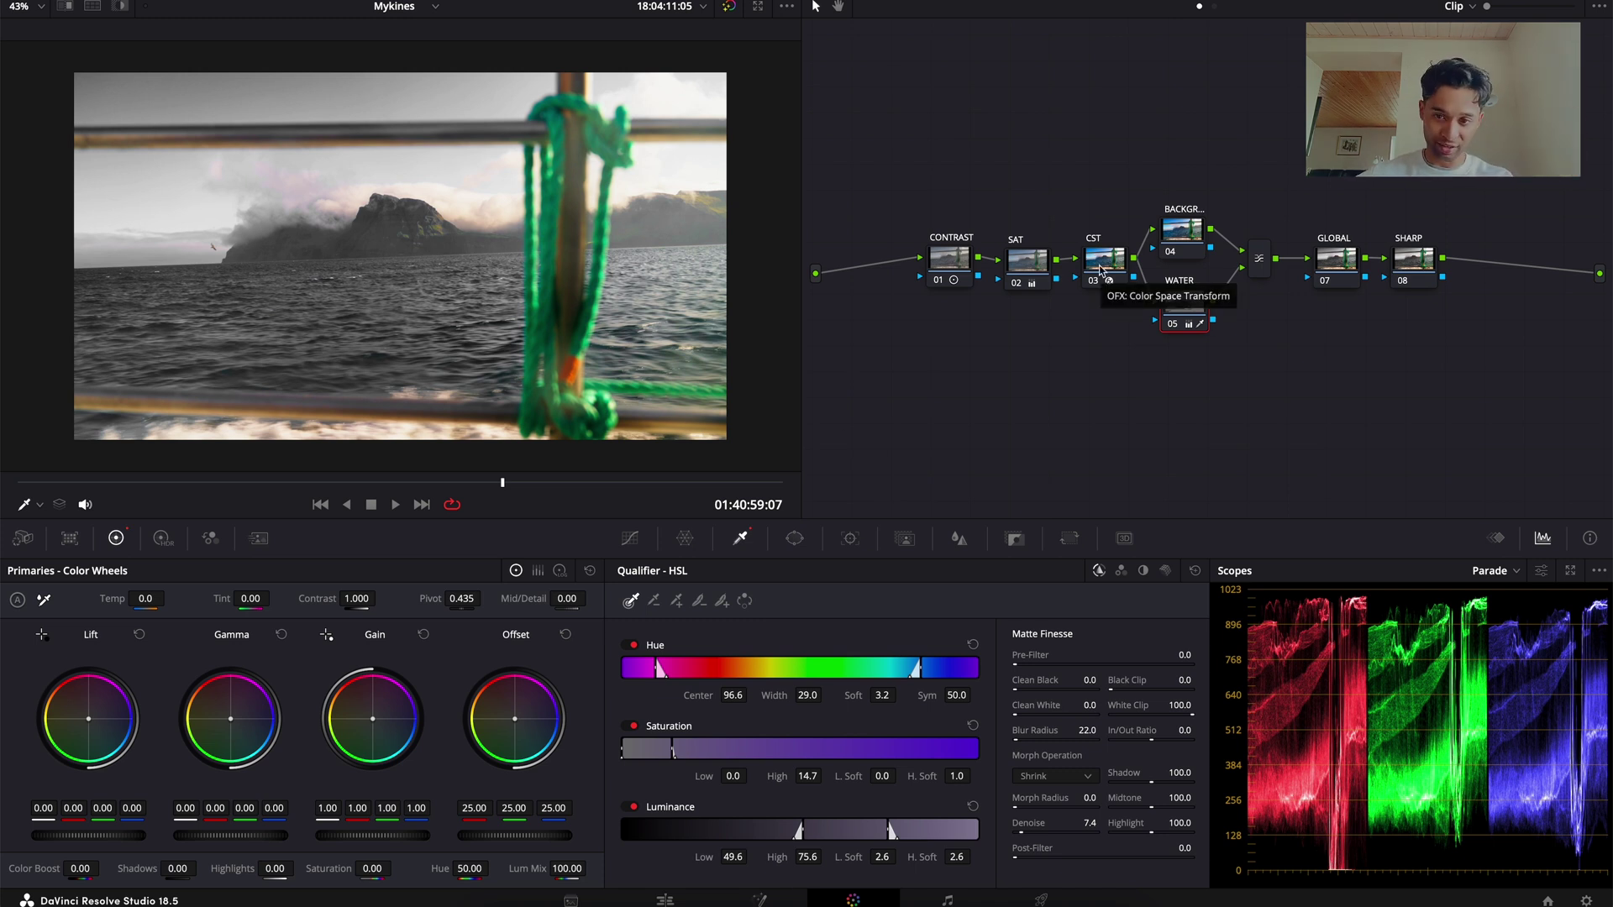
pyautogui.hotkey('ctrl', 'z')
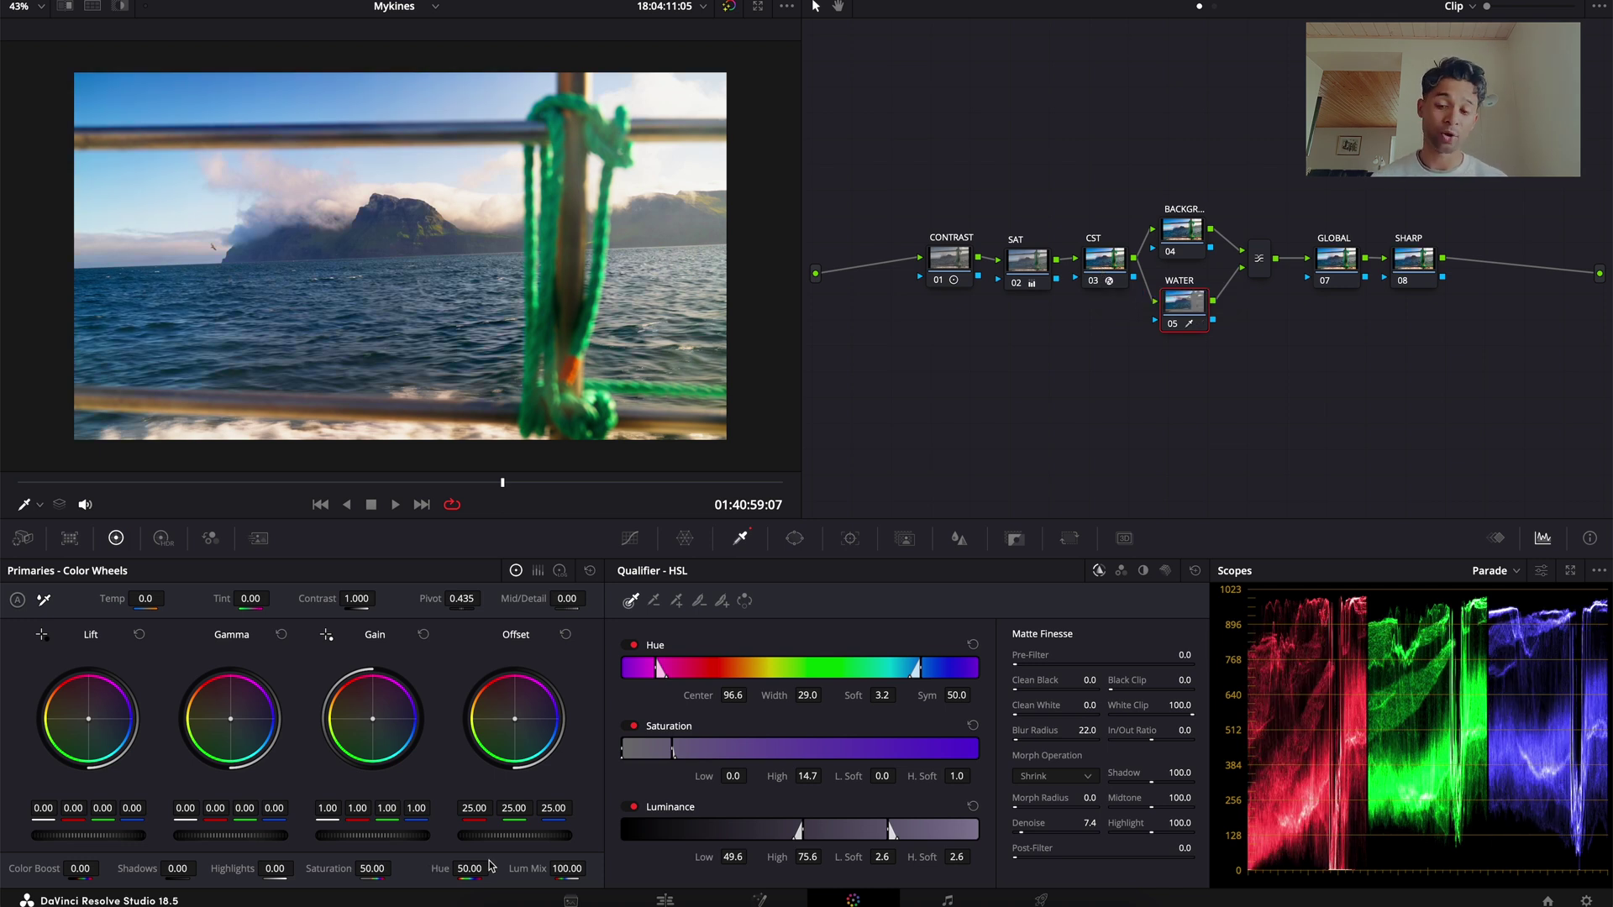
# Set the WATER node's hue to 54.60 and shift its gamma to about -0.02 red, 0.00 green and 0.03 blue.
pyautogui.moveTo(491, 866); pyautogui.dragTo(483, 868)
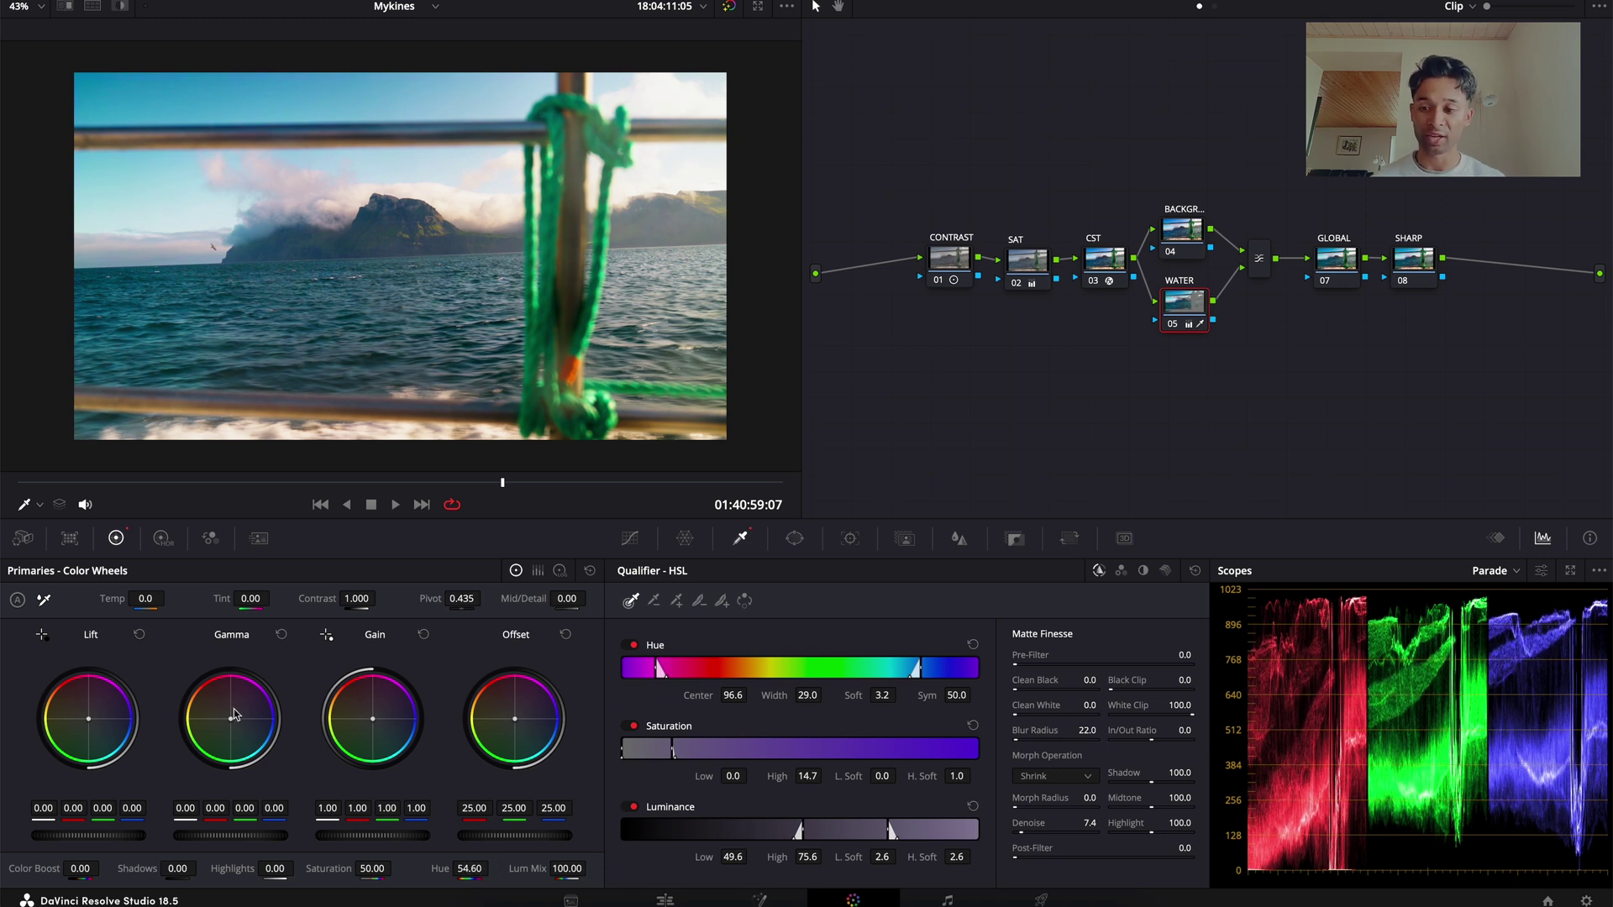
pyautogui.moveTo(233, 721); pyautogui.dragTo(269, 759)
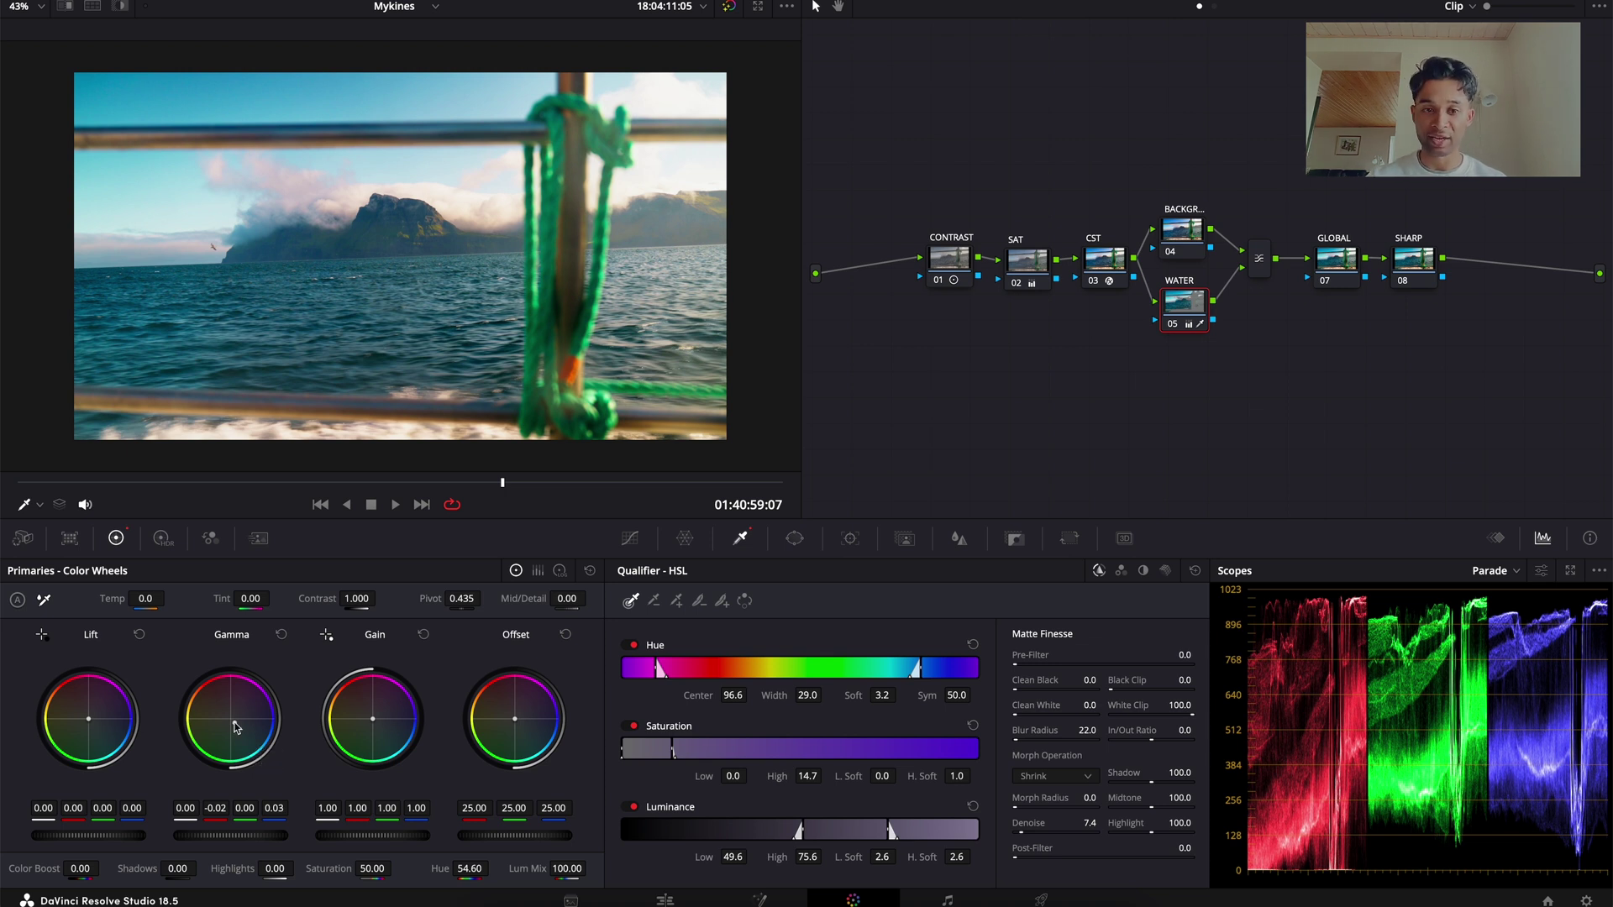
# Compare the shot with the grade bypassed and restored, and with the WATER node disabled and enabled.
pyautogui.hotkey('shift', 'd')
pyautogui.hotkey('shift', 'd')
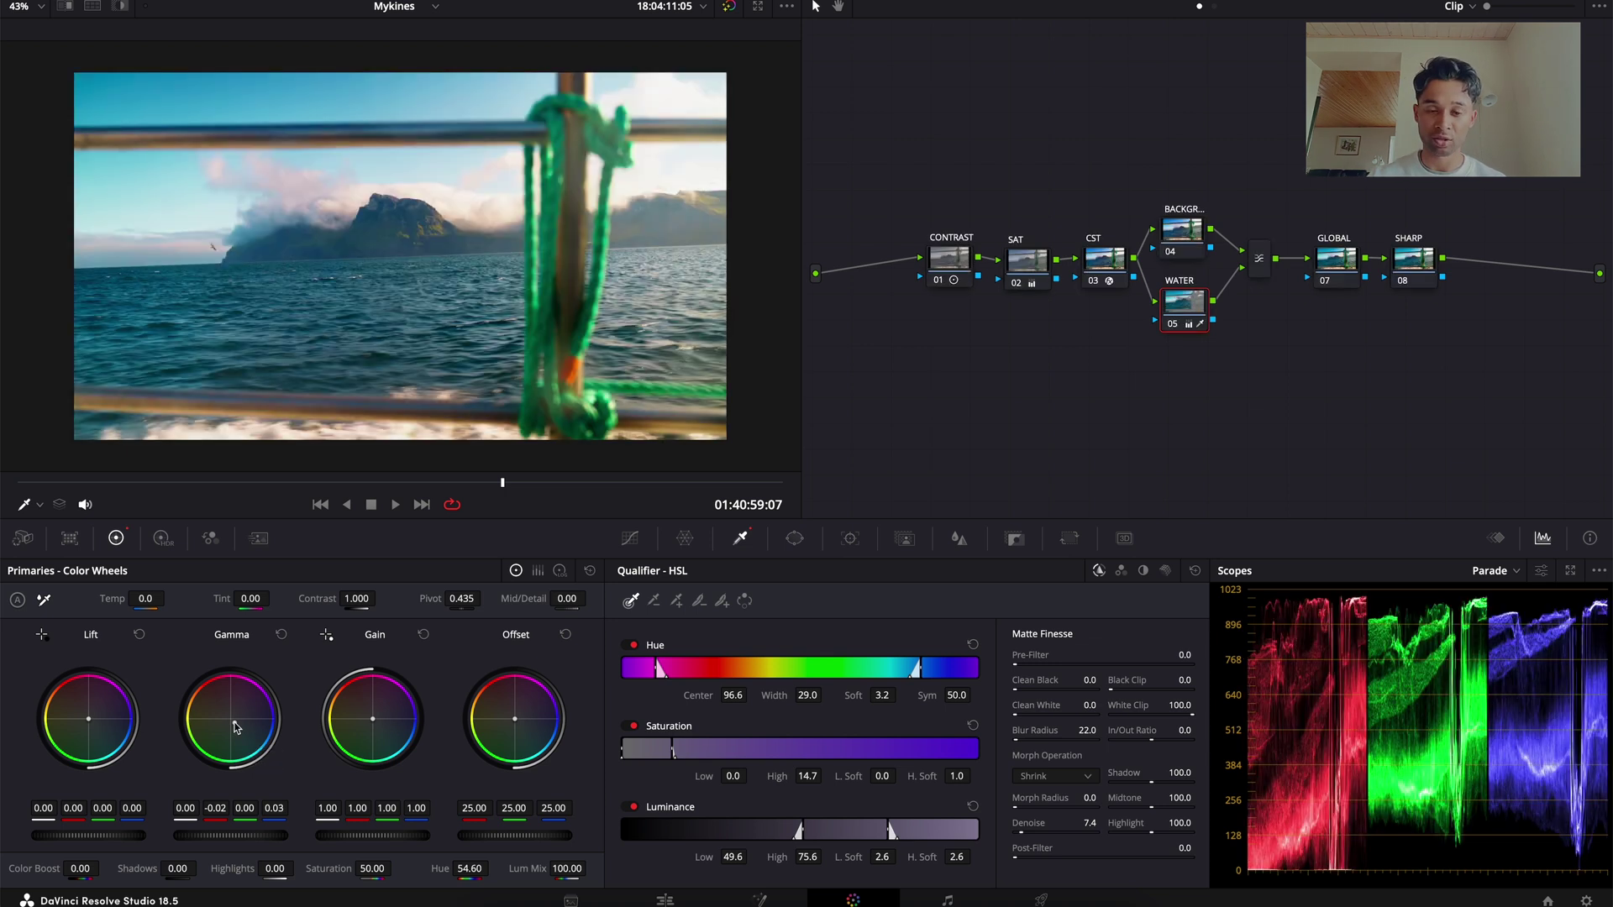
pyautogui.click(1173, 325)
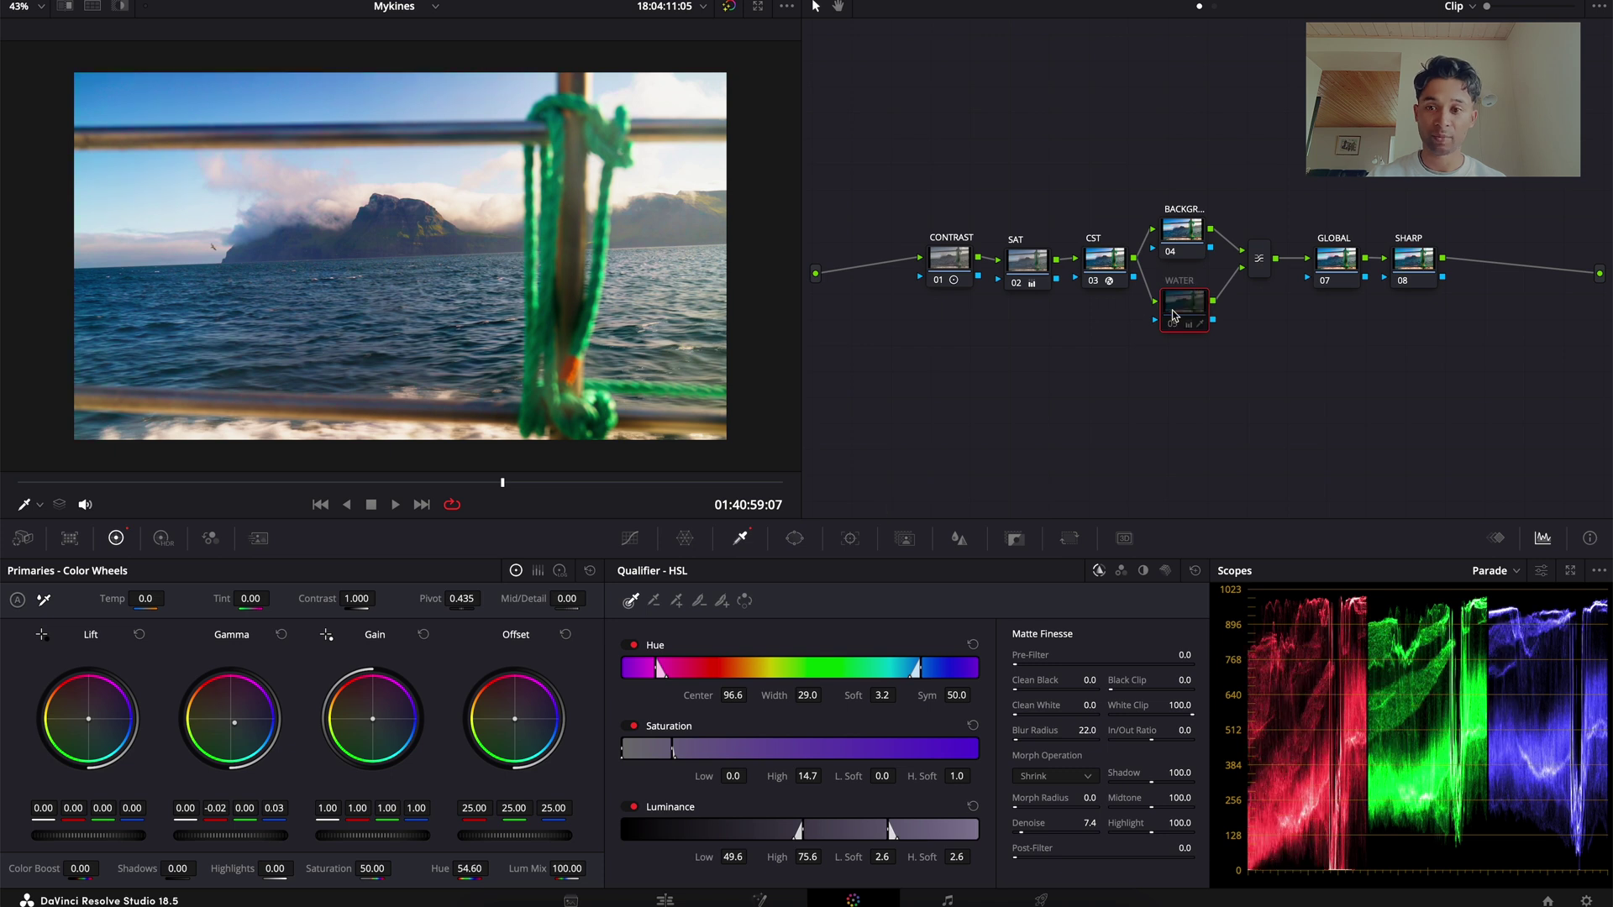
pyautogui.click(1173, 325)
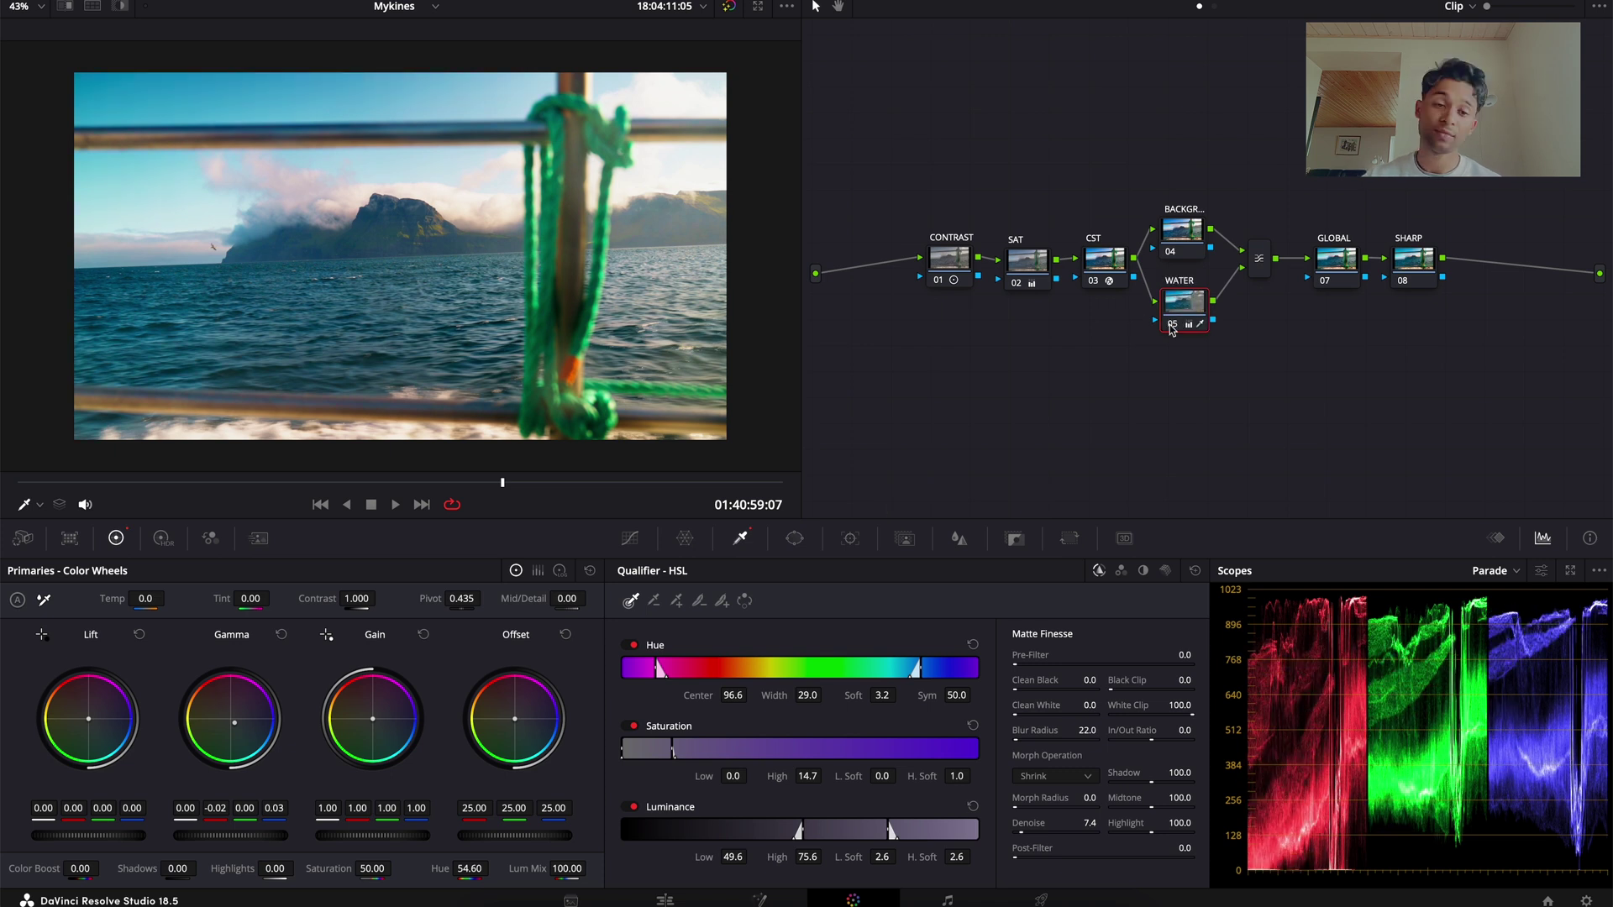
pyautogui.click(1173, 325)
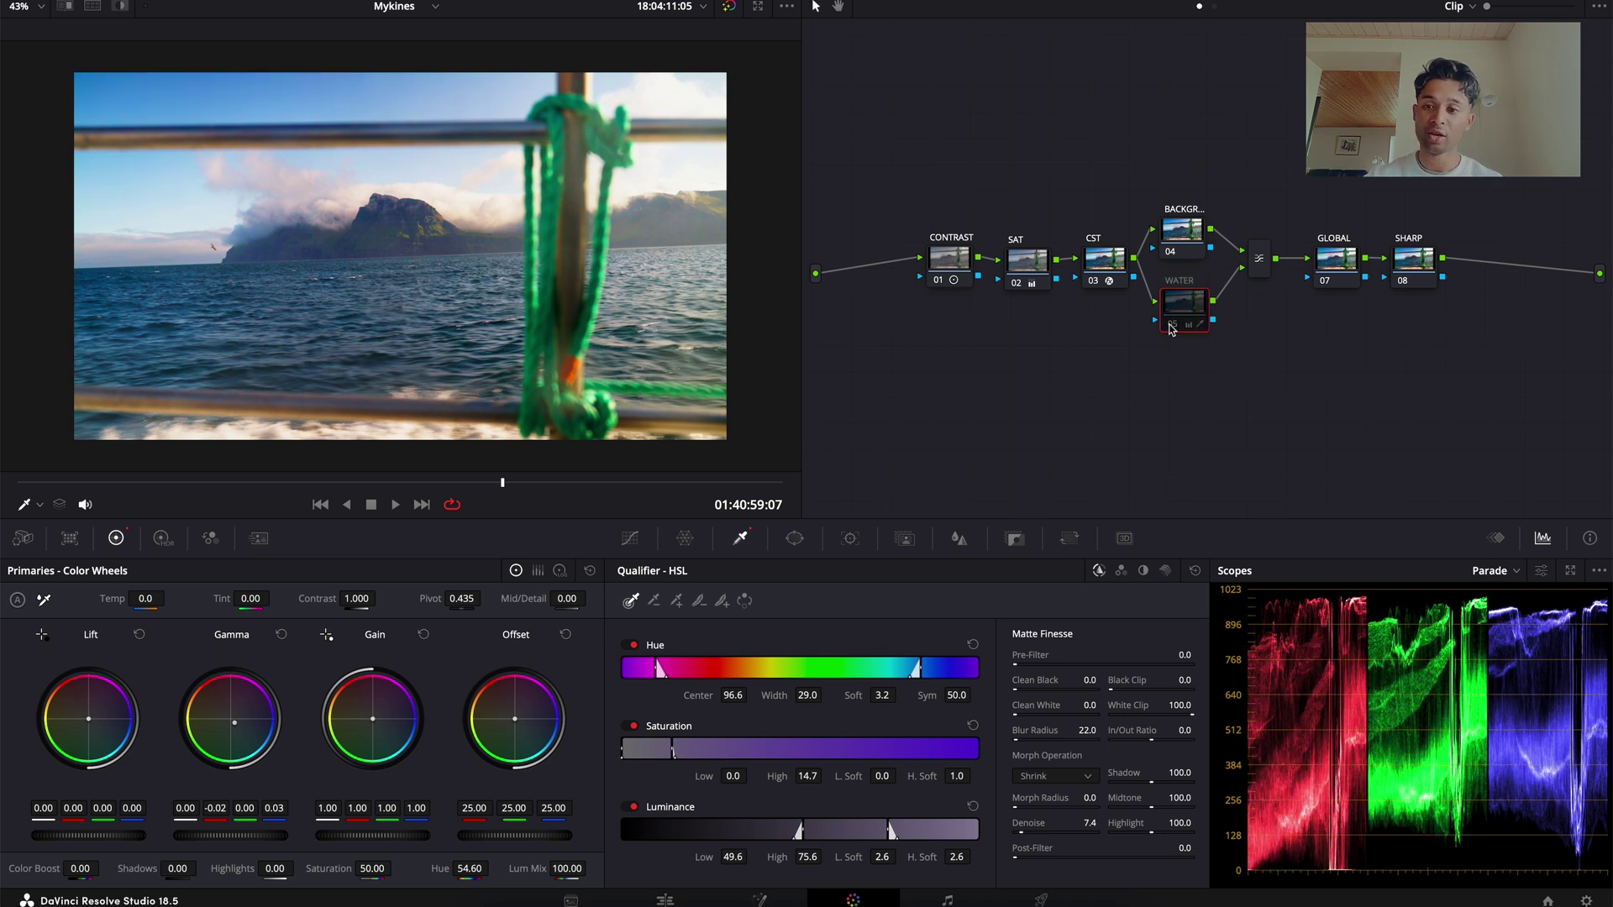
pyautogui.click(1173, 325)
pyautogui.click(1173, 325)
pyautogui.click(1173, 325)
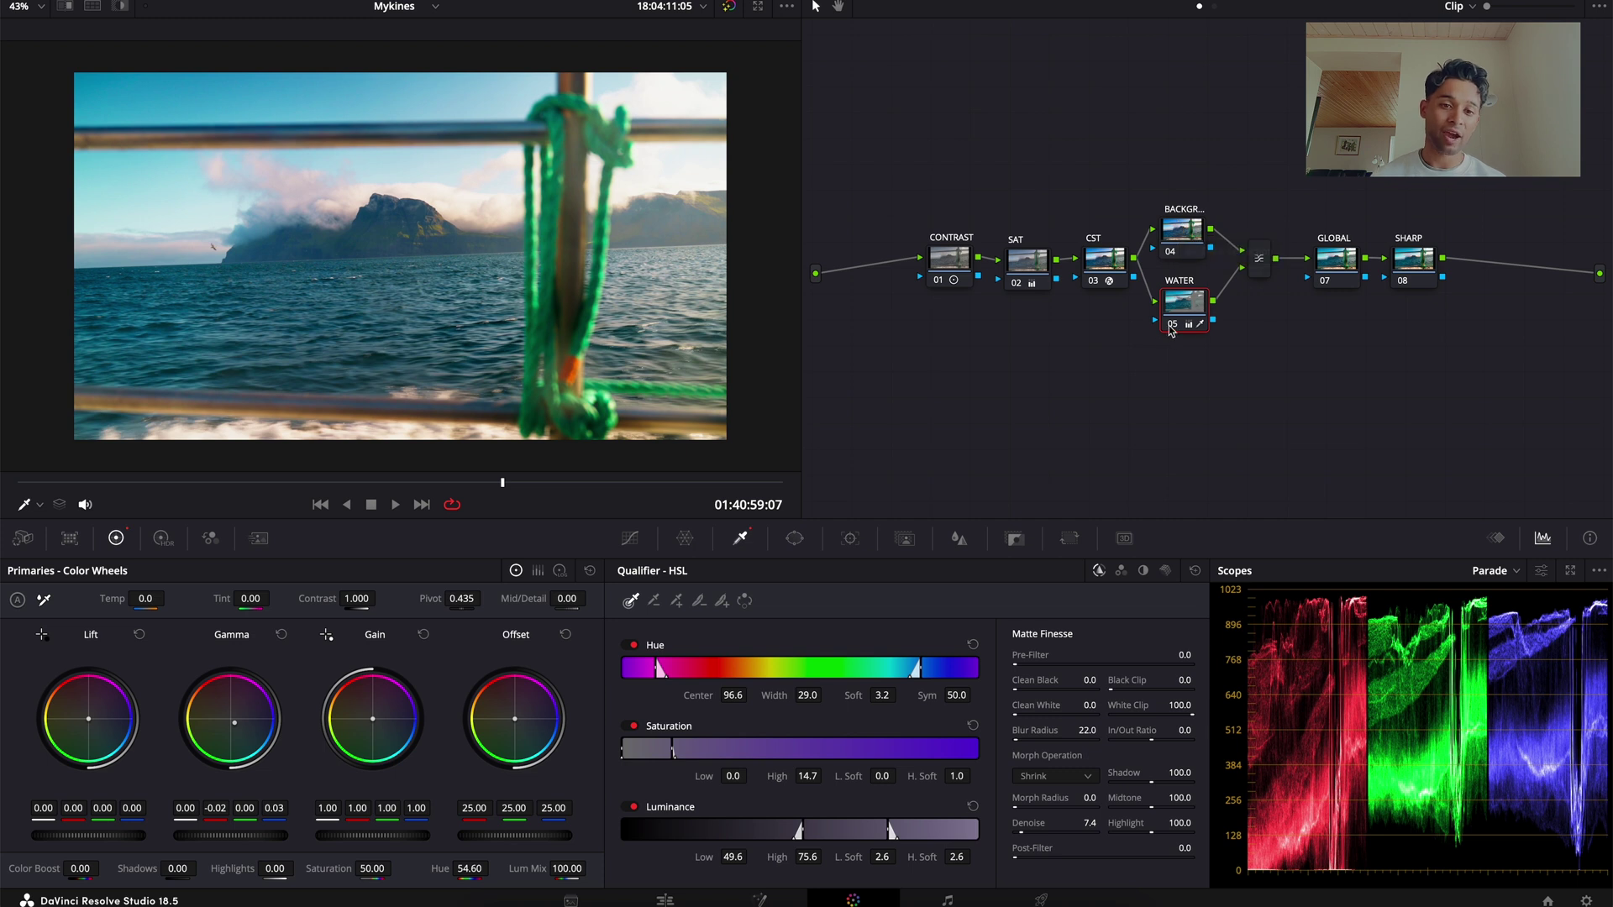
# Try pushing the BACKGROUND node's gain to 3.17 red, 0.50 green and 0.01 blue, toggle the node for comparison and reset its color wheels.
pyautogui.moveTo(1184, 301)
pyautogui.mouseDown()
pyautogui.moveTo(1189, 277)
pyautogui.moveTo(1184, 305)
pyautogui.mouseUp()
pyautogui.moveTo(1182, 229)
pyautogui.mouseDown()
pyautogui.moveTo(1200, 257)
pyautogui.moveTo(1175, 226)
pyautogui.moveTo(1179, 241)
pyautogui.mouseUp()
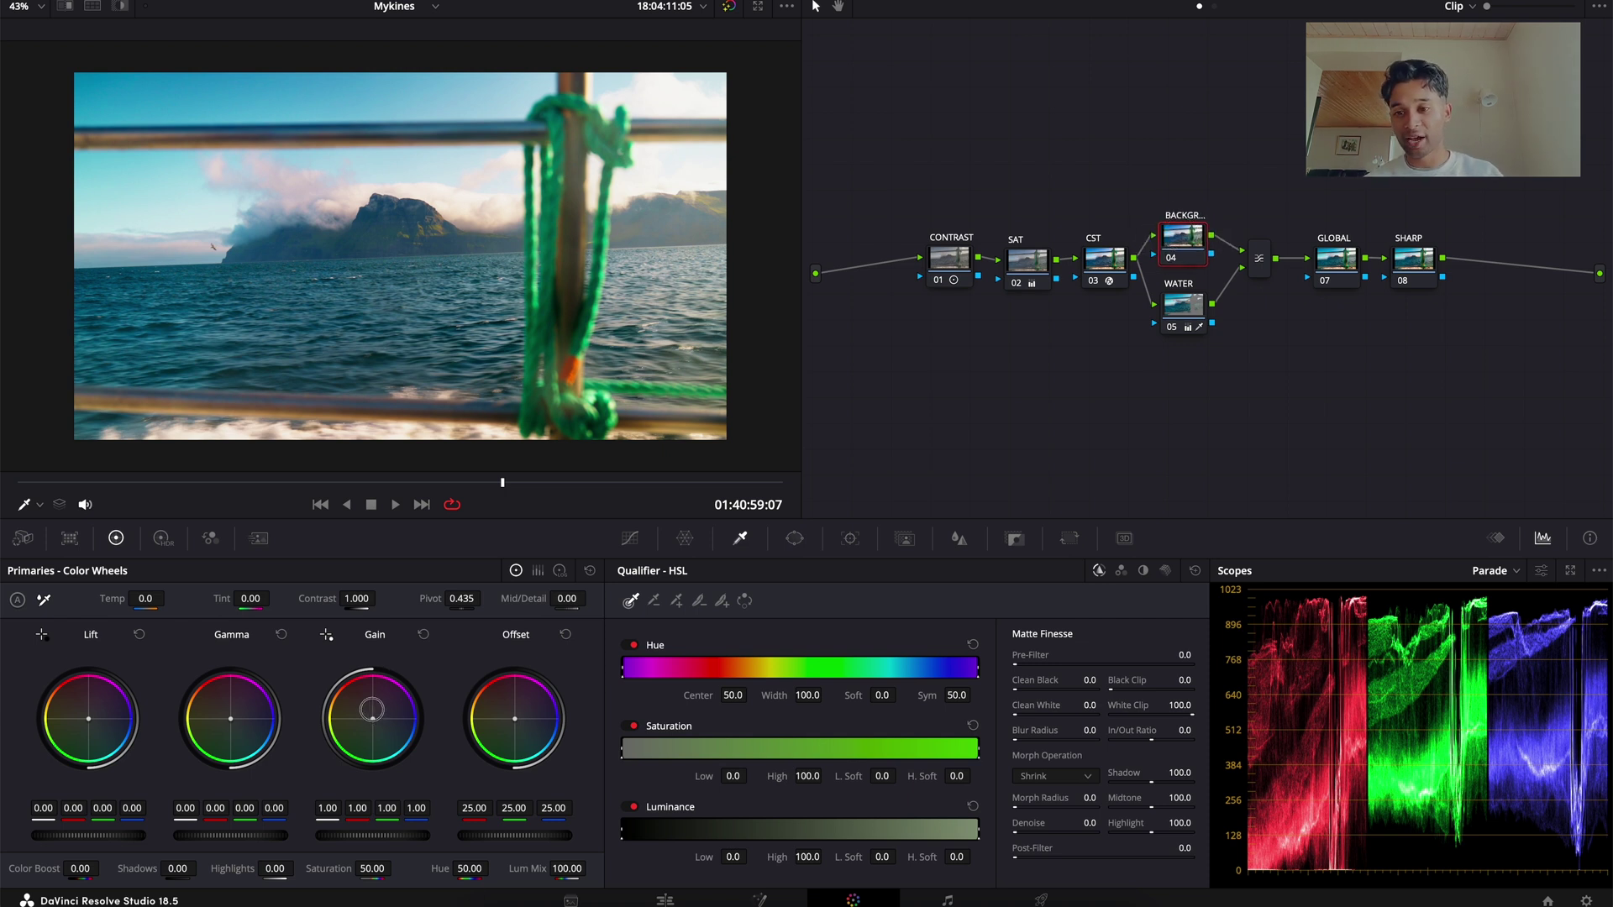
pyautogui.moveTo(375, 713); pyautogui.dragTo(873, 150)
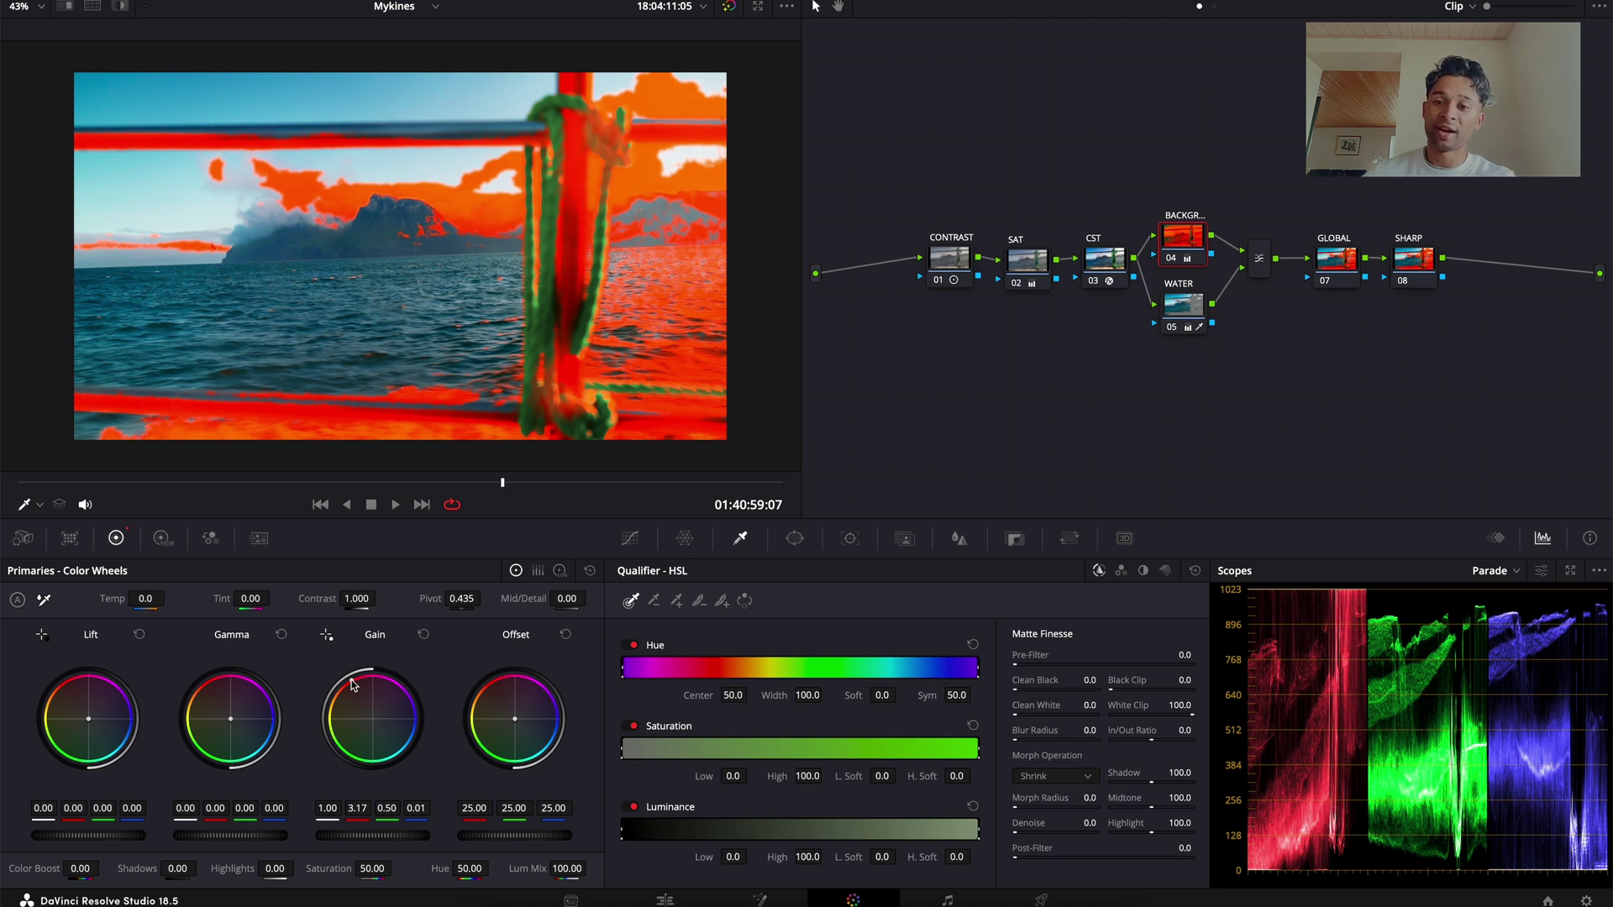
pyautogui.click(1199, 313)
pyautogui.click(1180, 242)
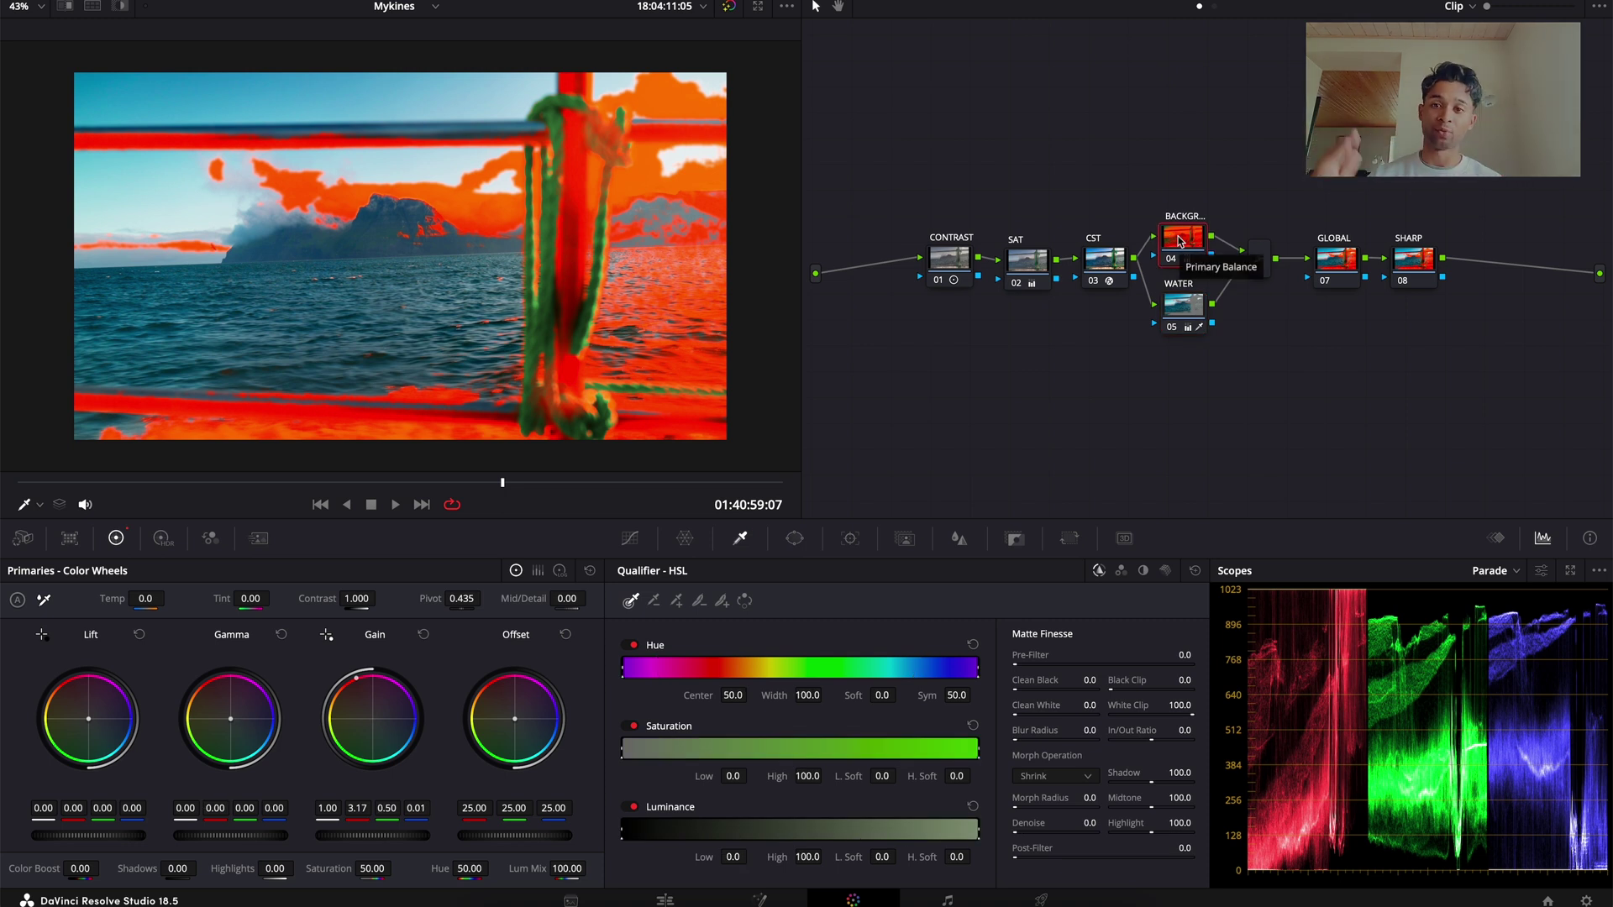
pyautogui.hotkey('ctrl', 'd')
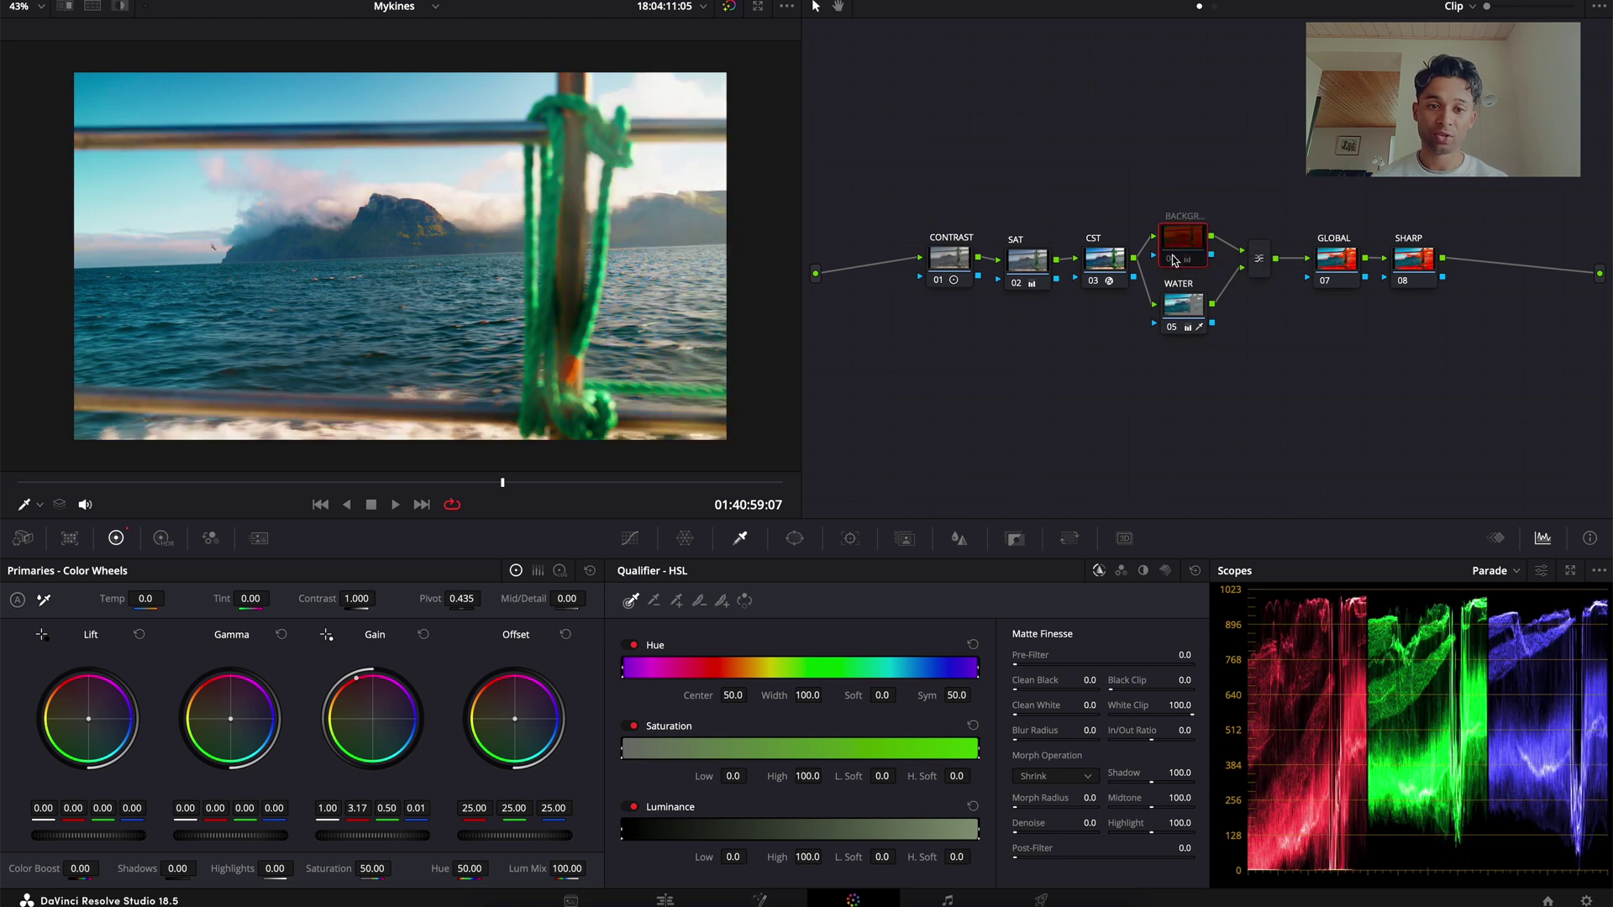
pyautogui.hotkey('ctrl', 'd')
pyautogui.click(591, 571)
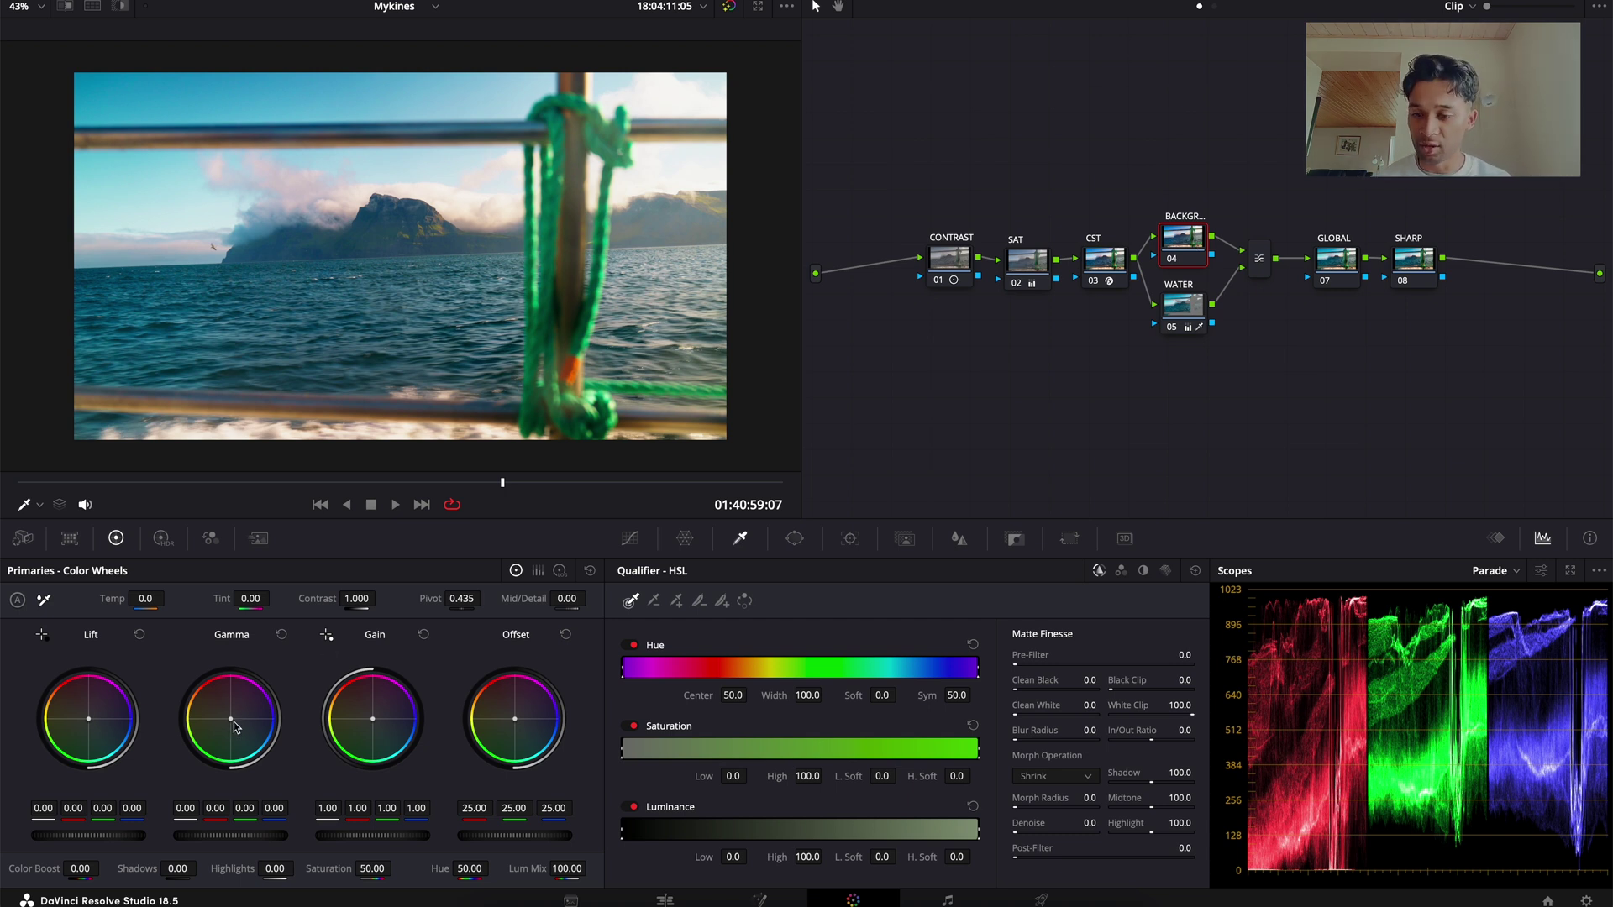
# Warm the BACKGROUND node's gamma to about 0.06 red, -0.01 green and -0.07 blue, and play the clip to check it.
pyautogui.moveTo(233, 723); pyautogui.dragTo(129, 622)
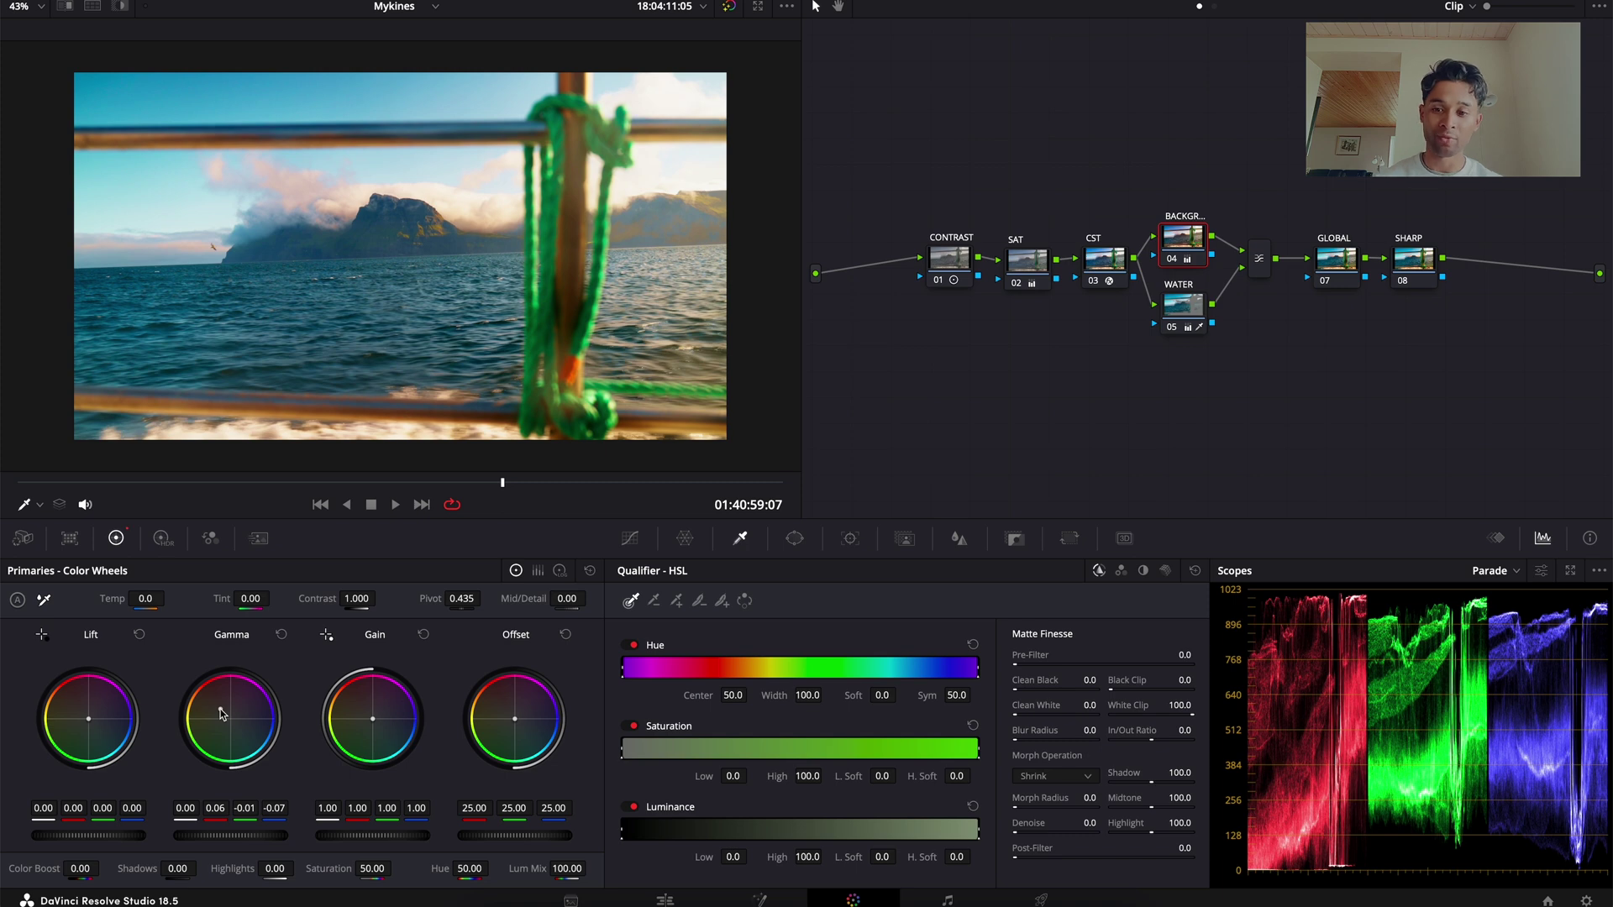
pyautogui.press('space')
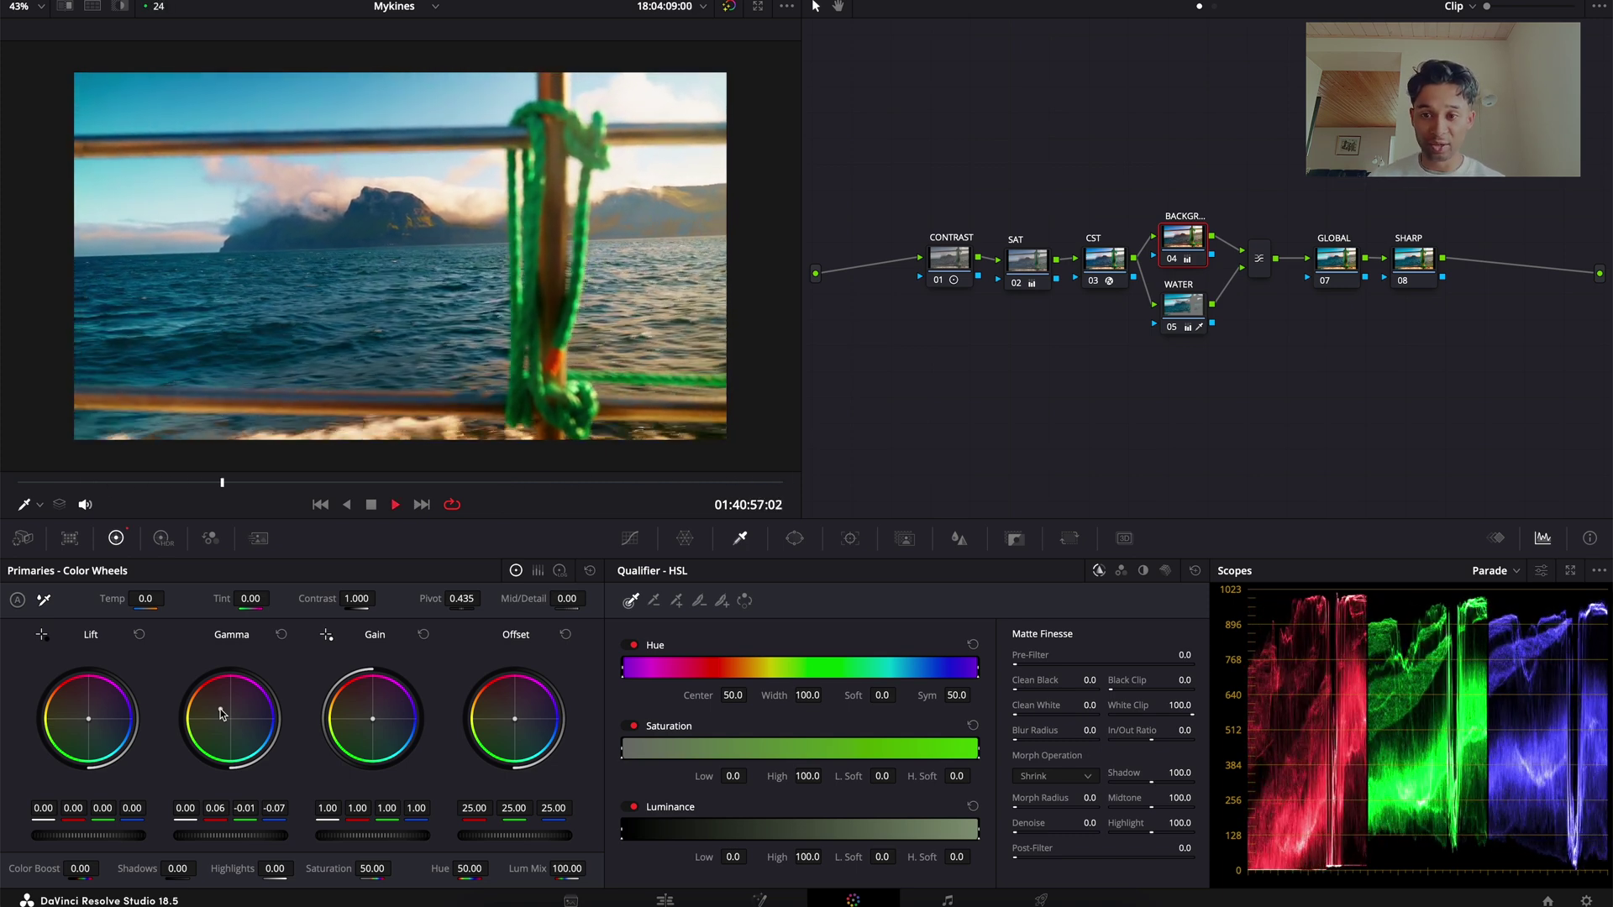
pyautogui.press('space')
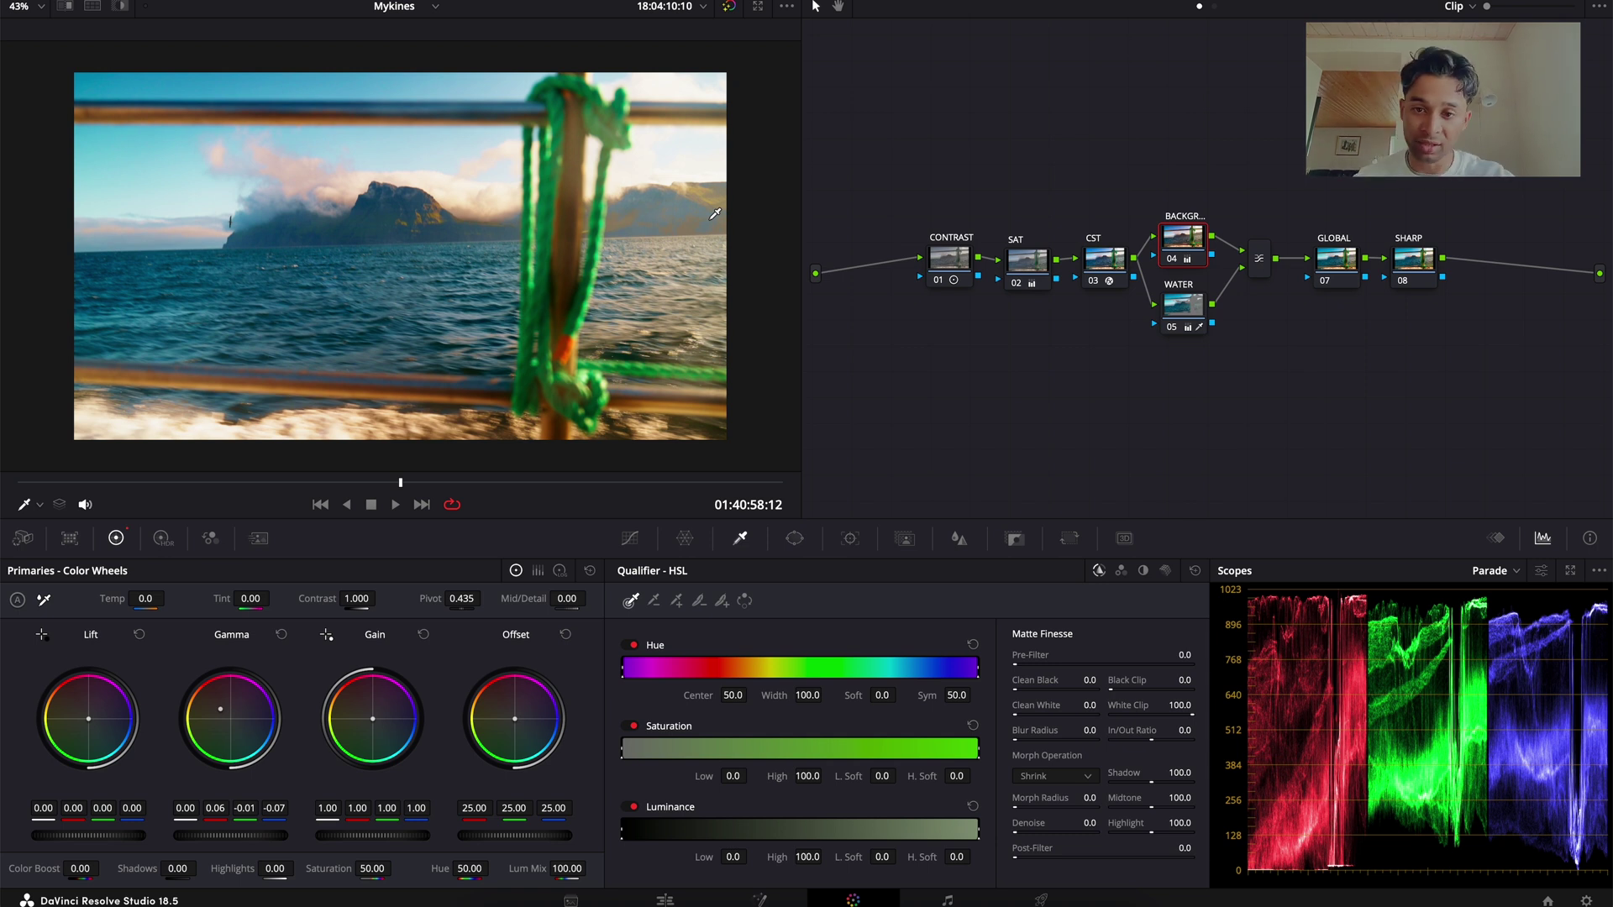
pyautogui.press('space')
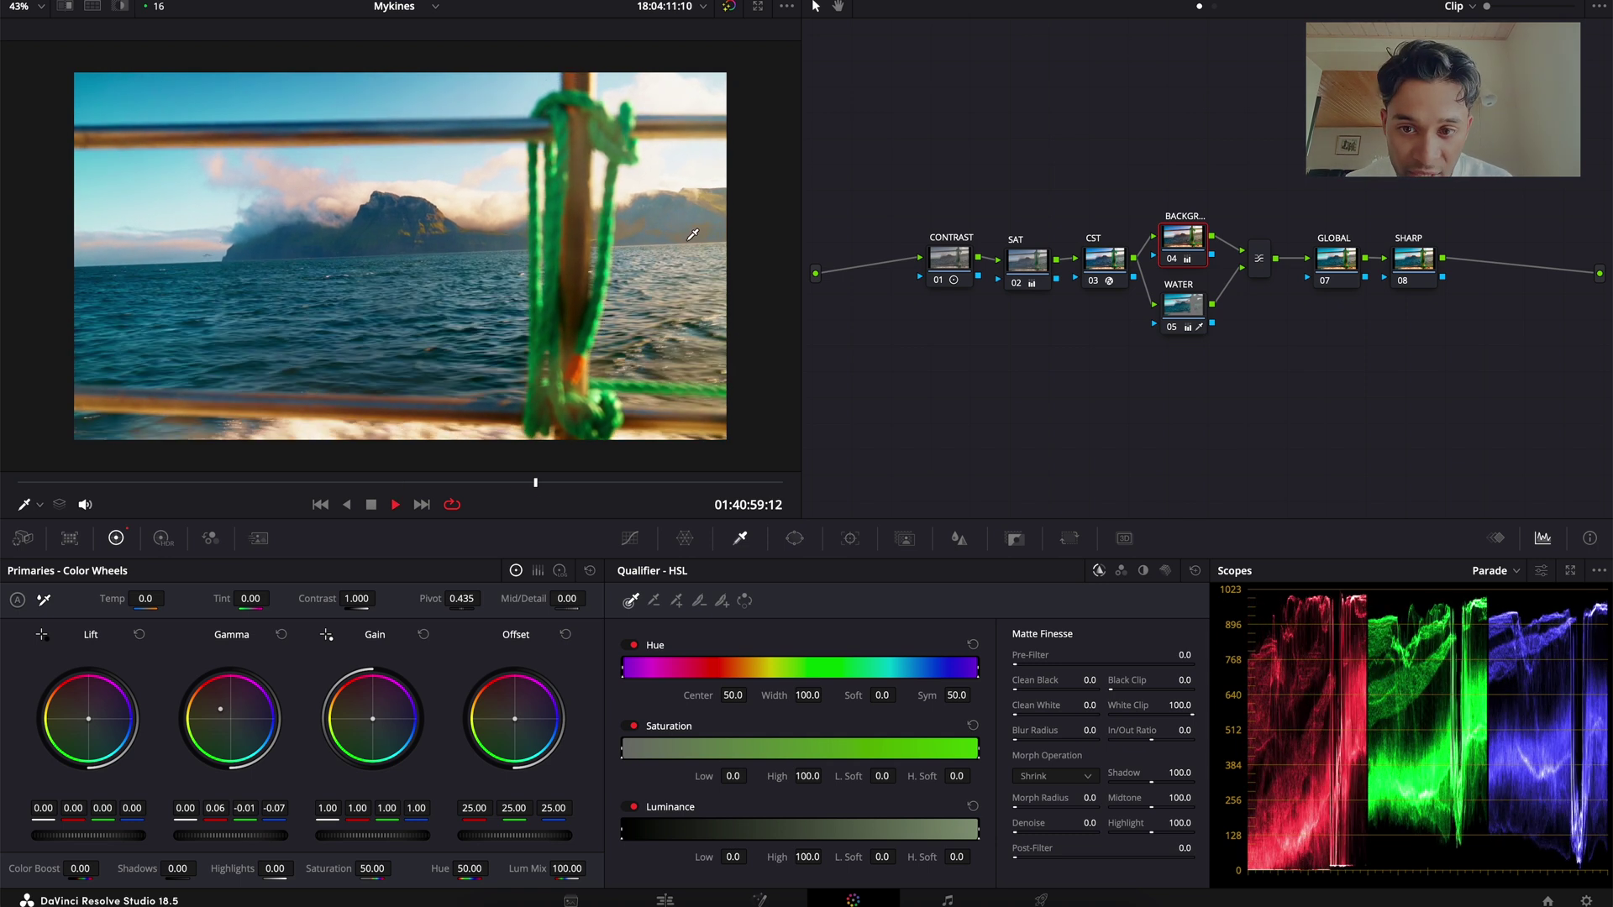
pyautogui.press('space')
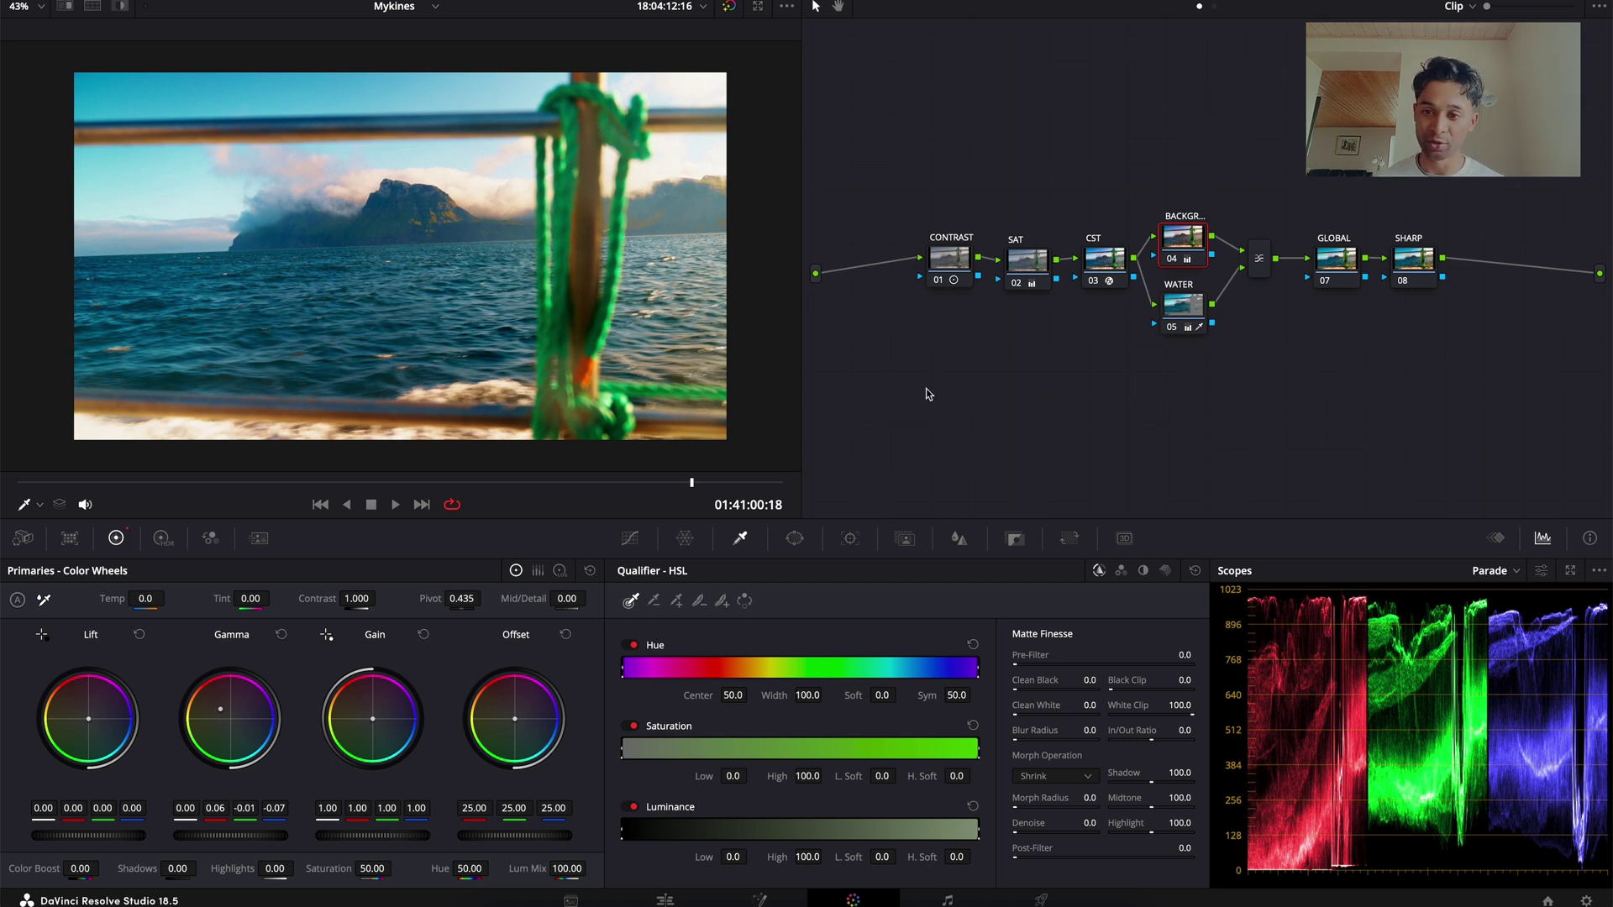
# On the GLOBAL node, set gamma to about -0.02 red, 0.01 green and -0.07 blue, and gain to about 0.98, 1.01 and 0.92.
pyautogui.moveTo(1173, 183); pyautogui.dragTo(1277, 369)
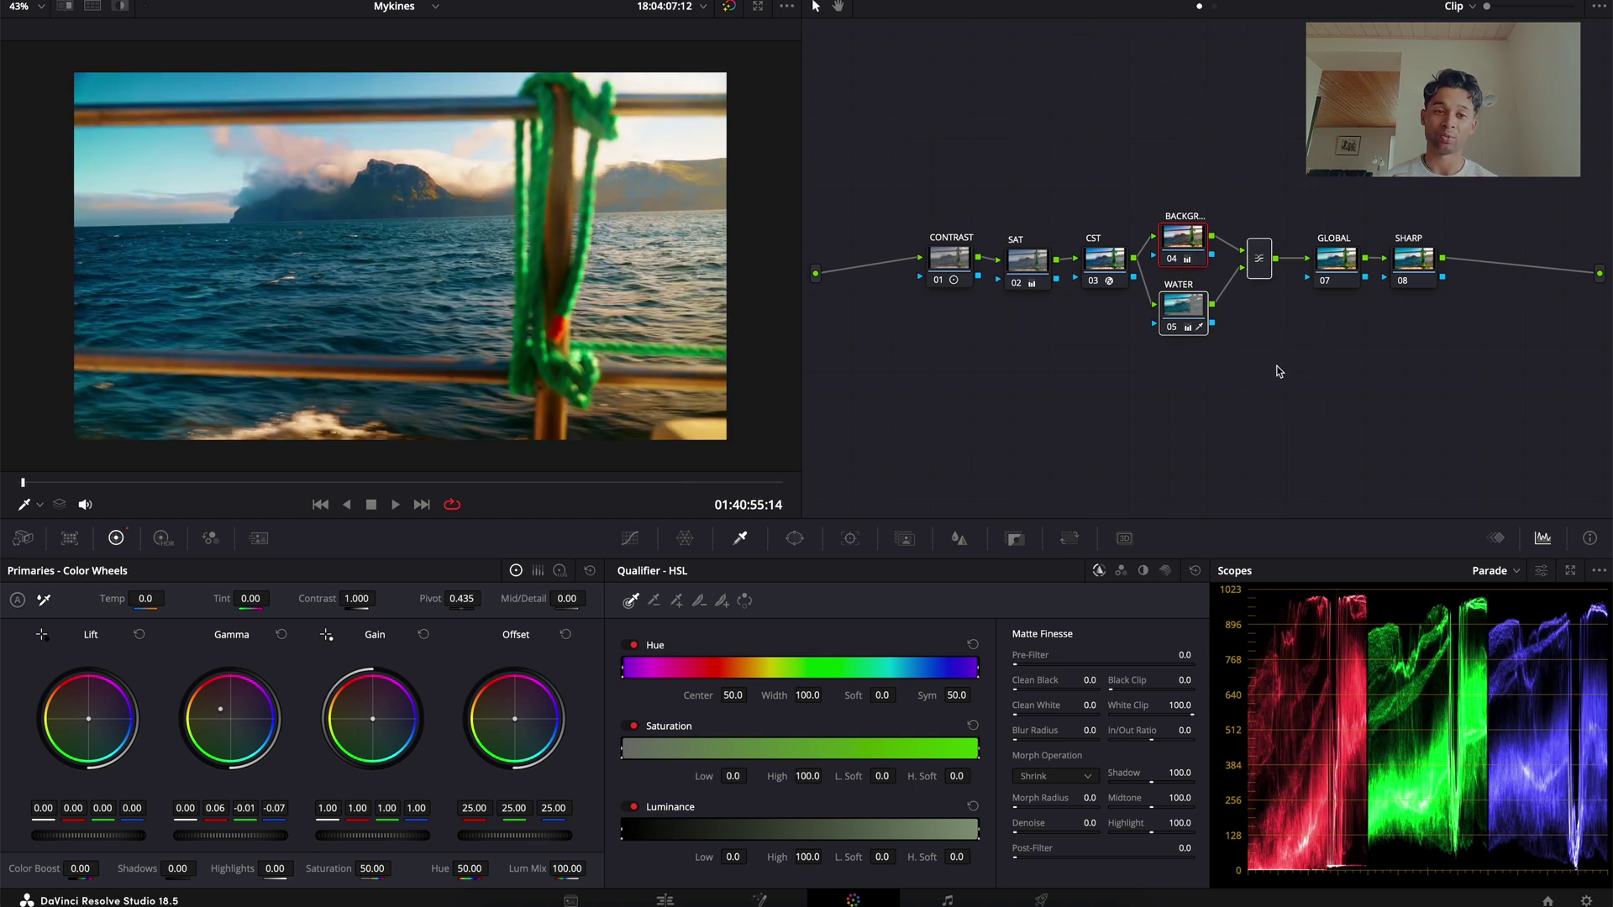
pyautogui.moveTo(1330, 259)
pyautogui.mouseDown()
pyautogui.moveTo(1298, 252)
pyautogui.moveTo(1318, 252)
pyautogui.mouseUp()
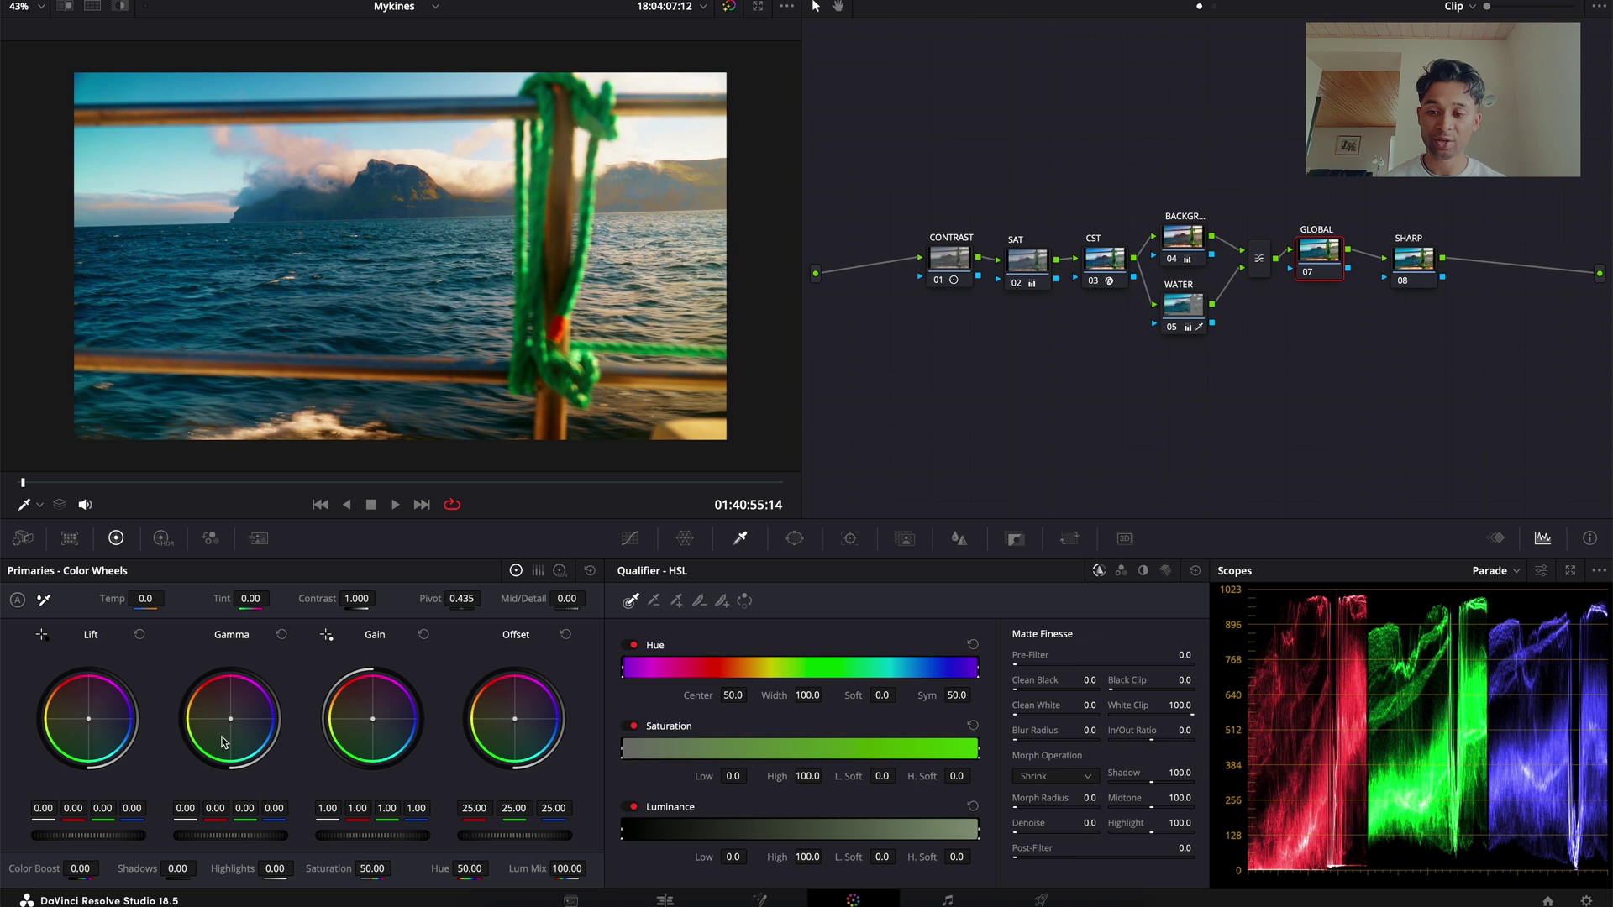
pyautogui.moveTo(238, 727); pyautogui.dragTo(137, 751)
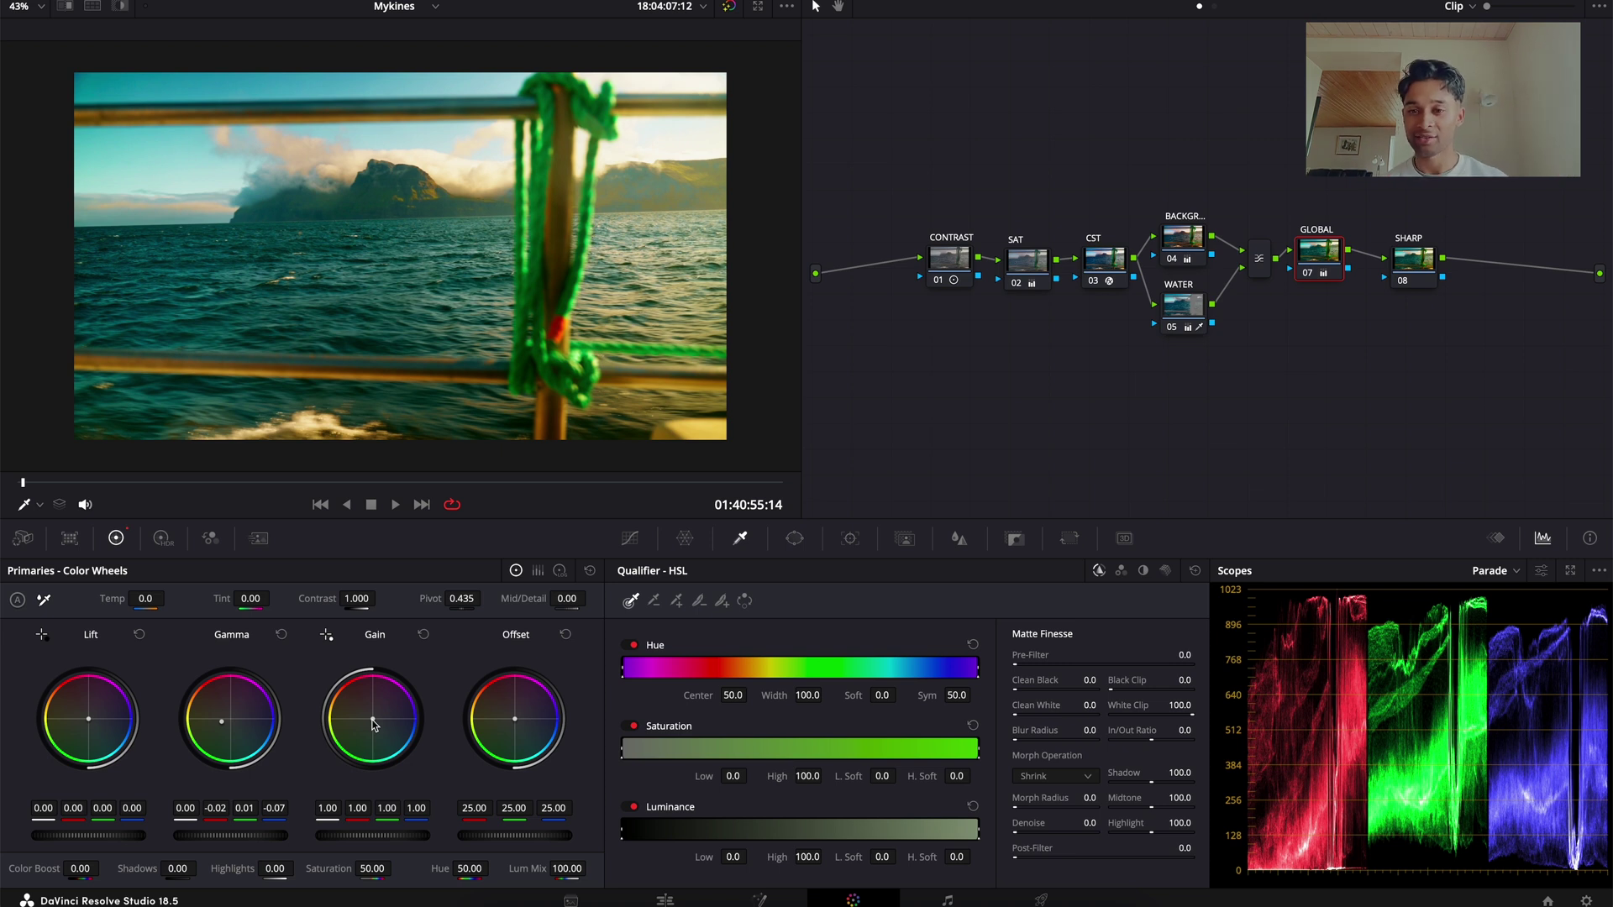
pyautogui.moveTo(375, 724)
pyautogui.mouseDown()
pyautogui.moveTo(389, 660)
pyautogui.moveTo(373, 714)
pyautogui.mouseUp()
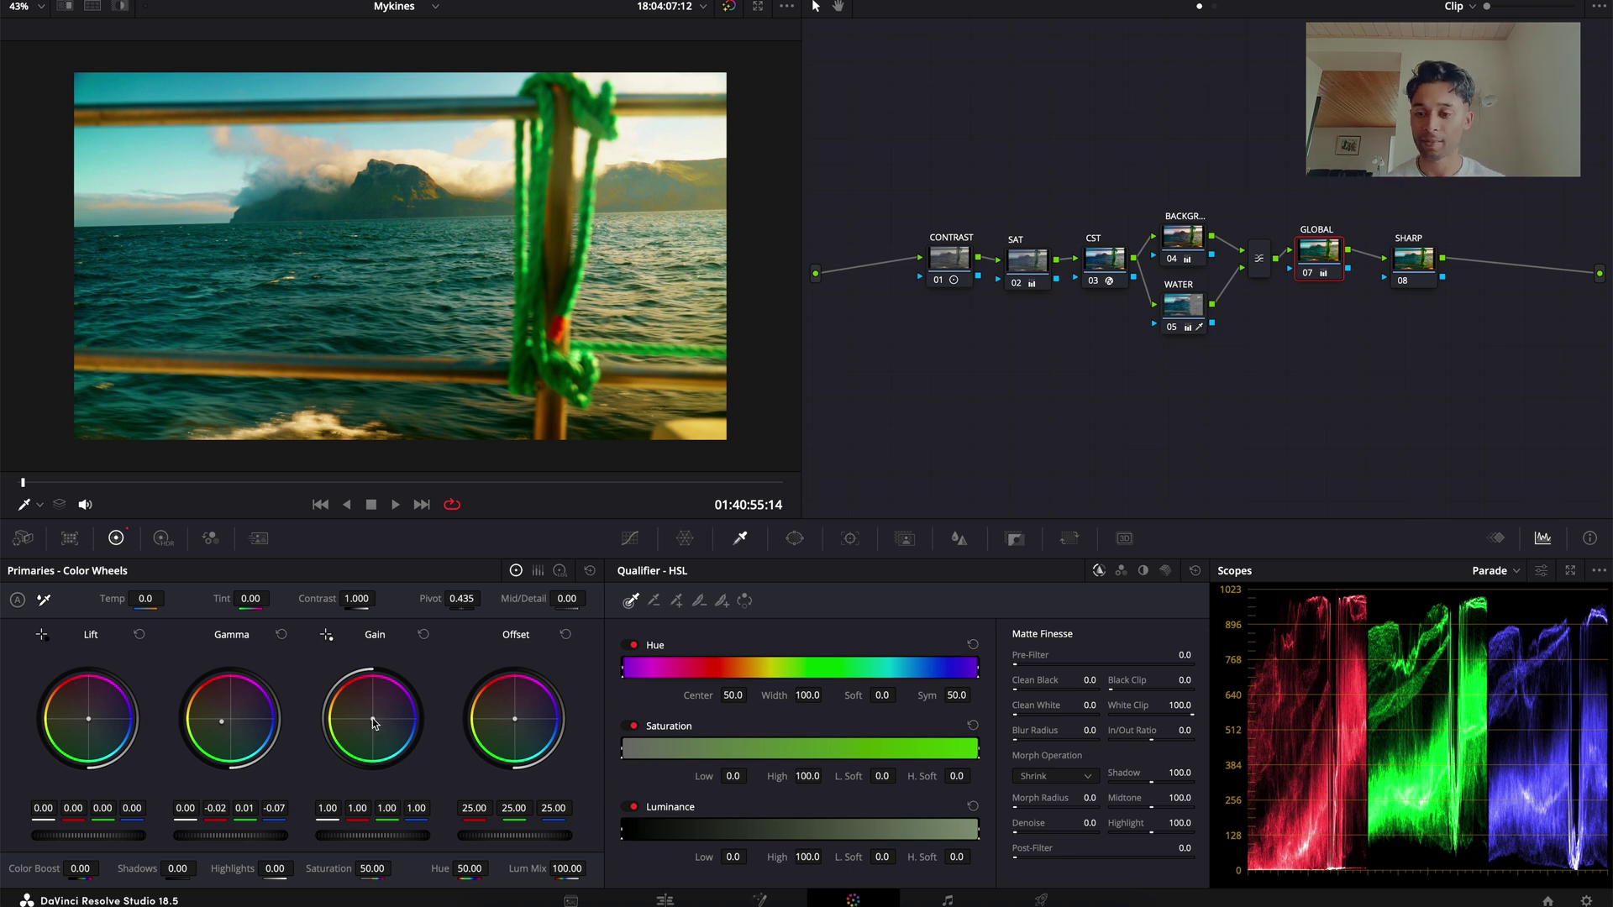
pyautogui.moveTo(371, 718); pyautogui.dragTo(355, 722)
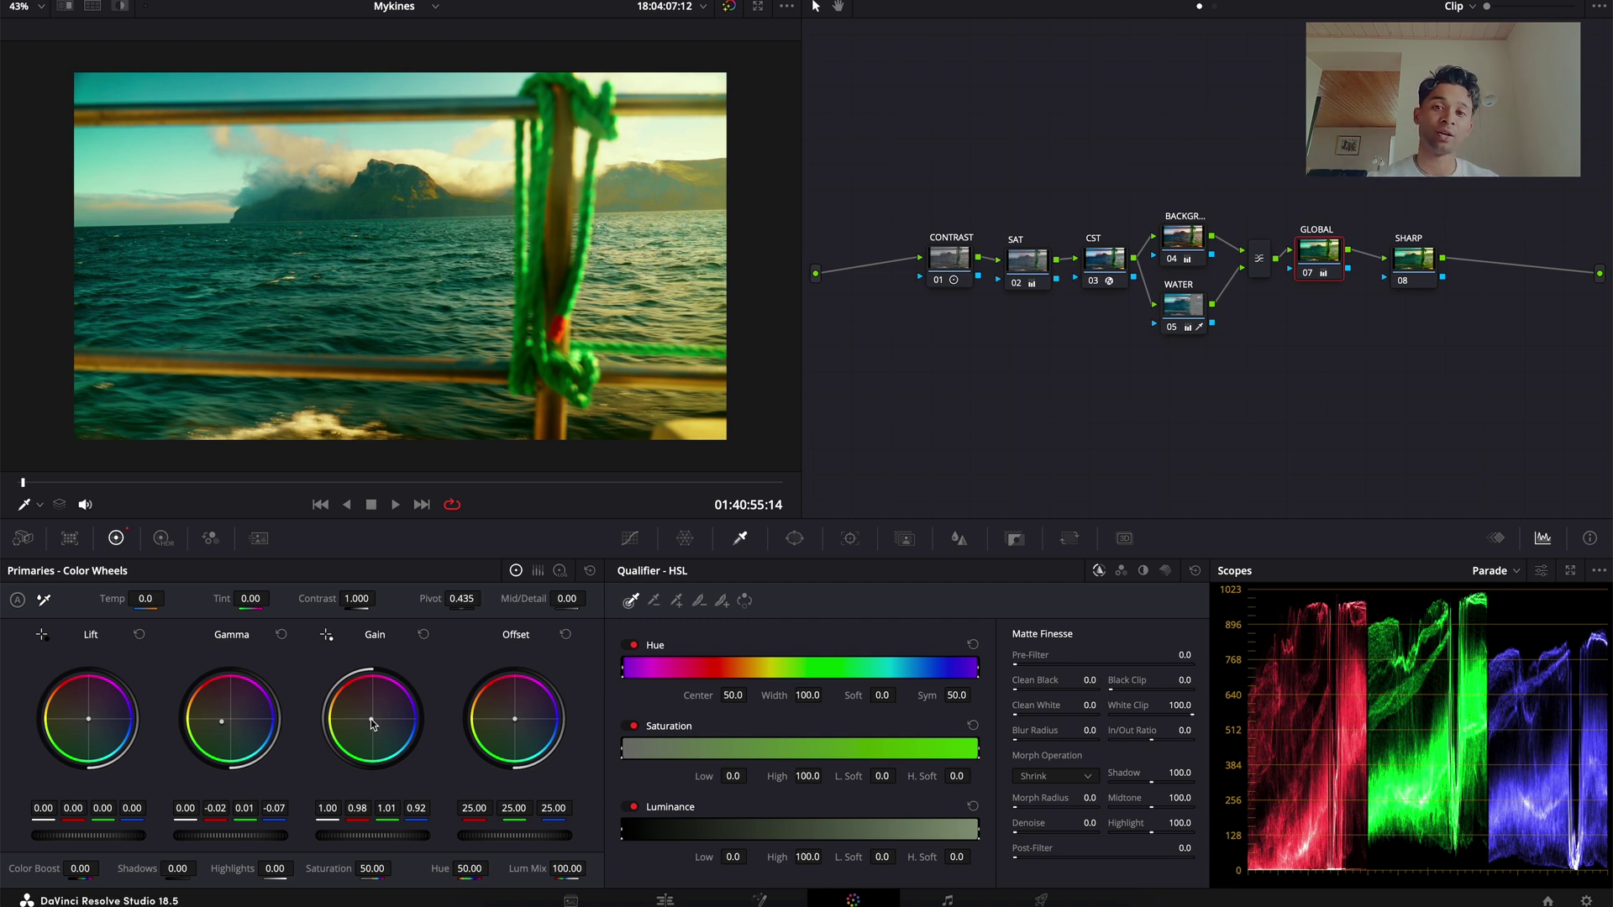
pyautogui.click(1270, 170)
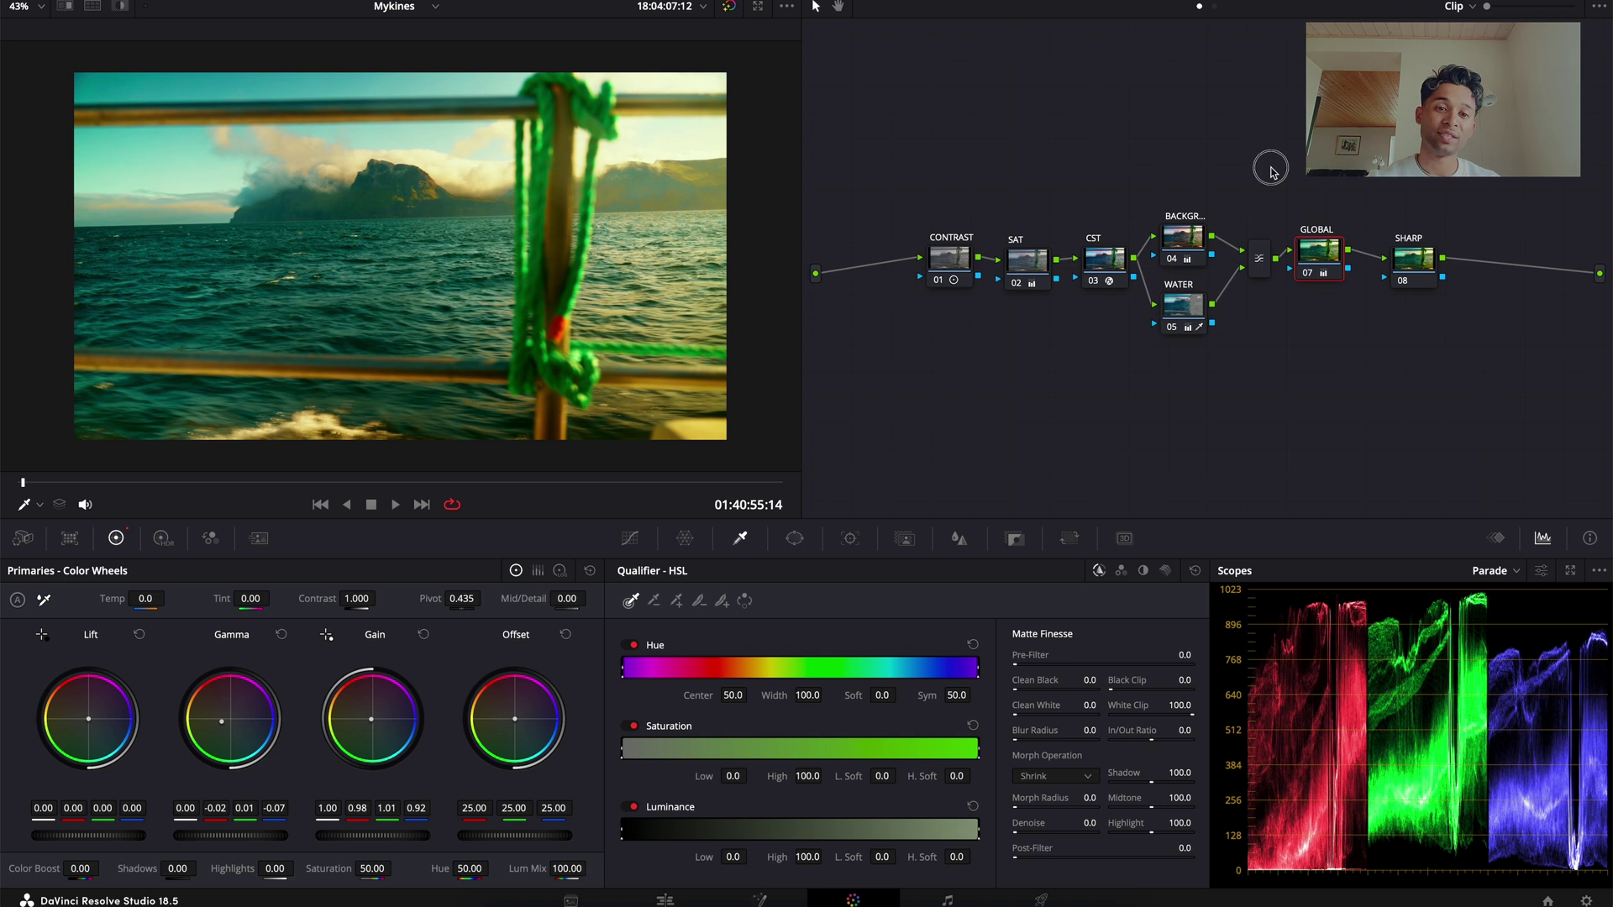
pyautogui.moveTo(1270, 171); pyautogui.dragTo(1174, 324)
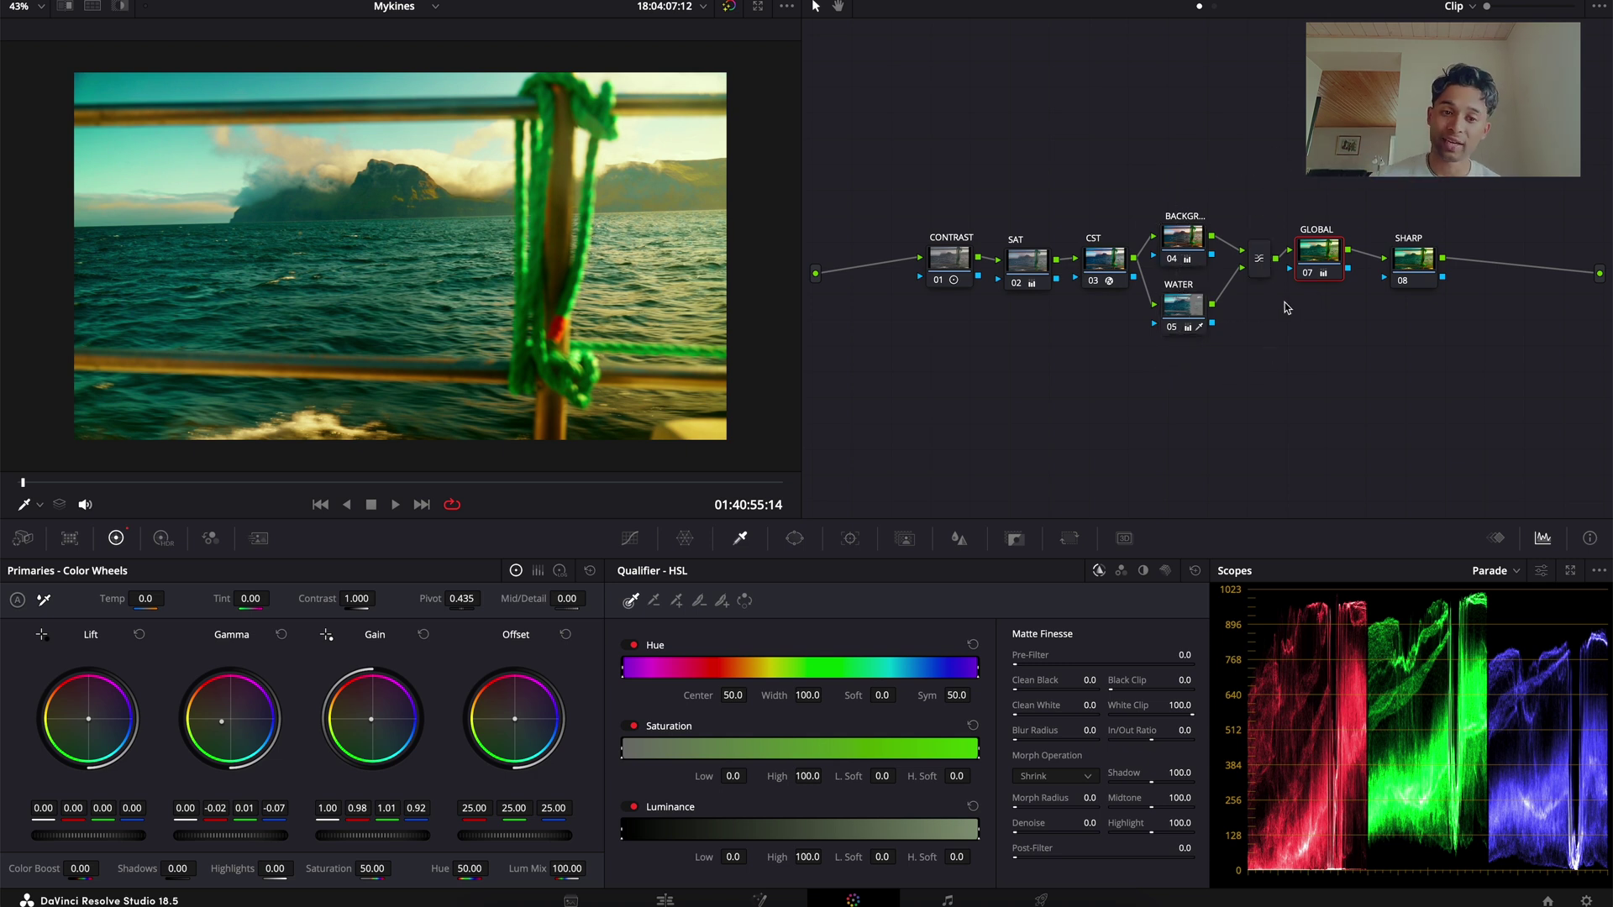
# Set the WATER node's hue to 49.80.
pyautogui.click(1185, 309)
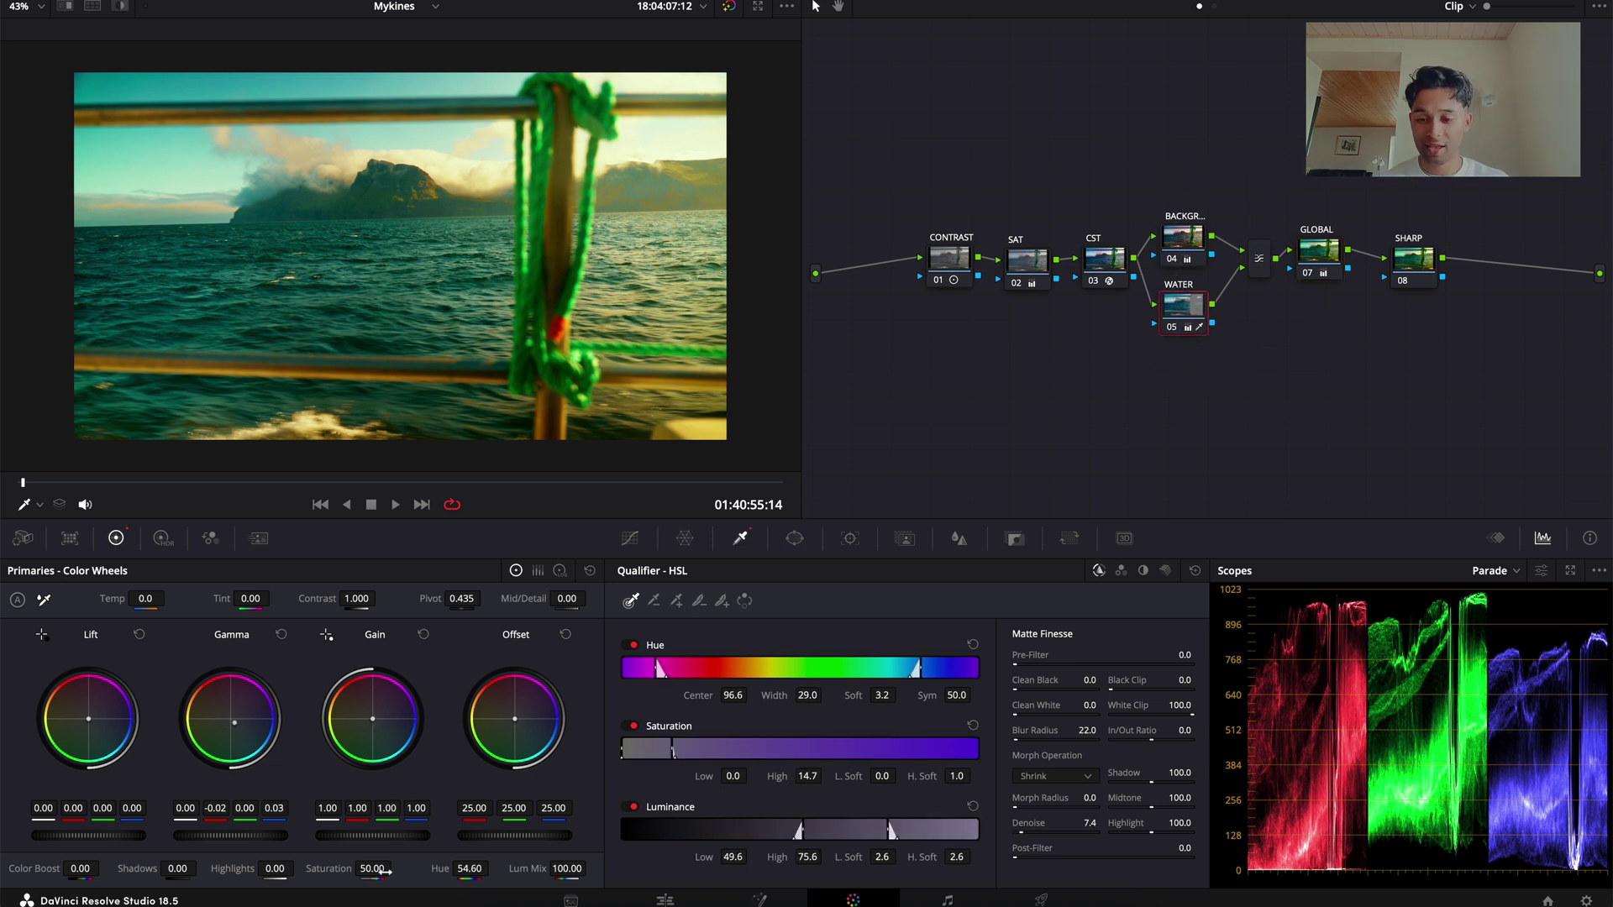
pyautogui.click(467, 868)
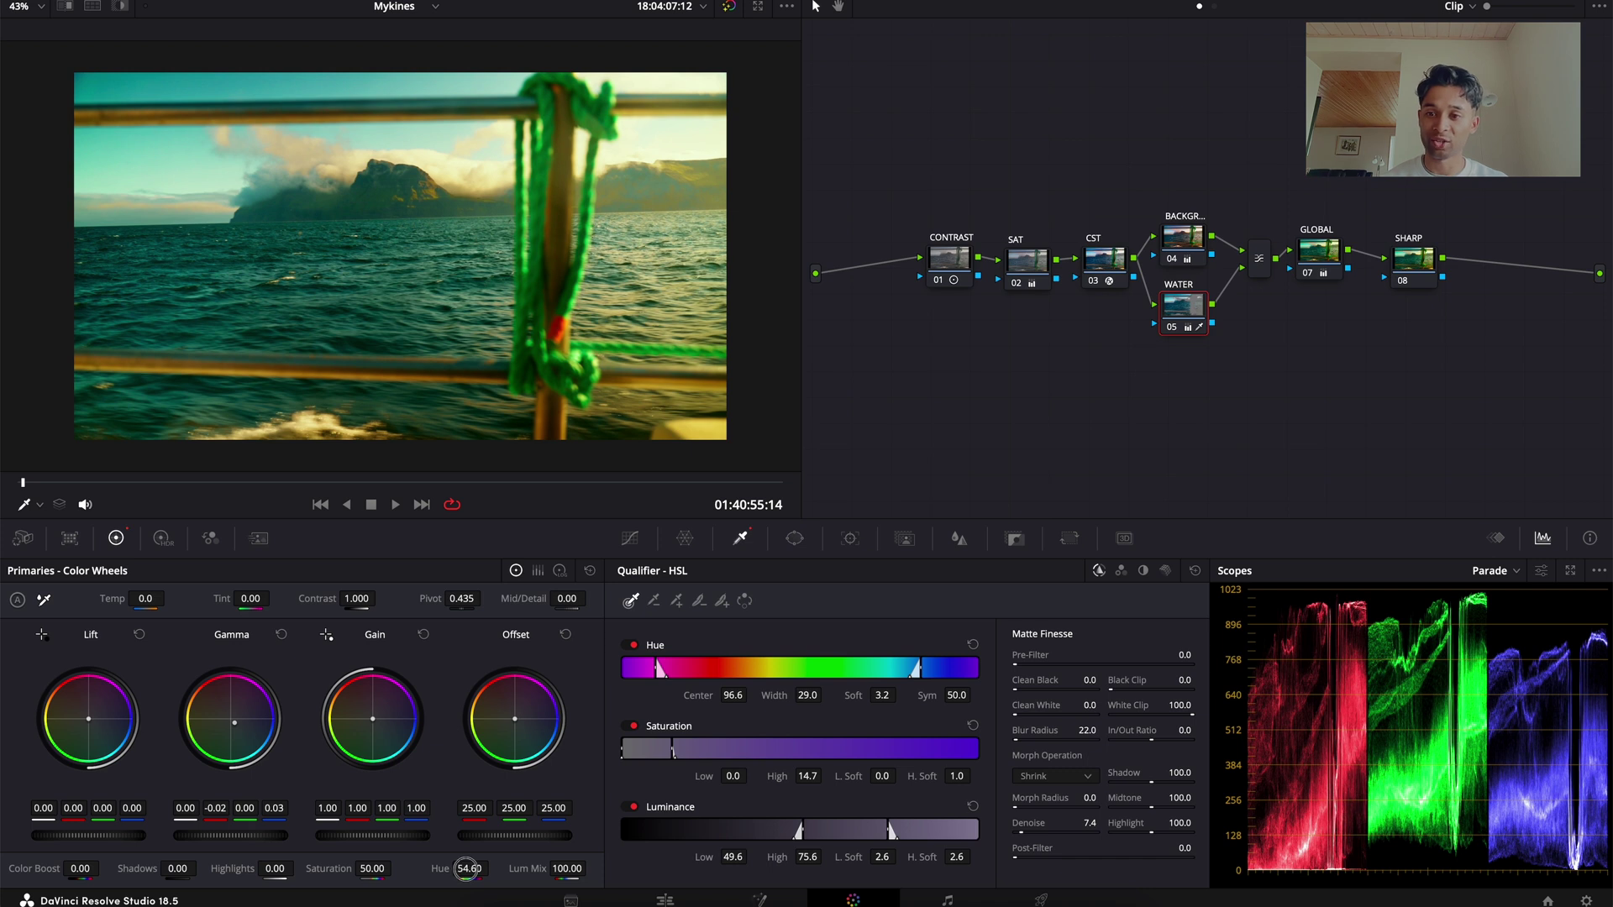
pyautogui.moveTo(467, 869); pyautogui.dragTo(445, 869)
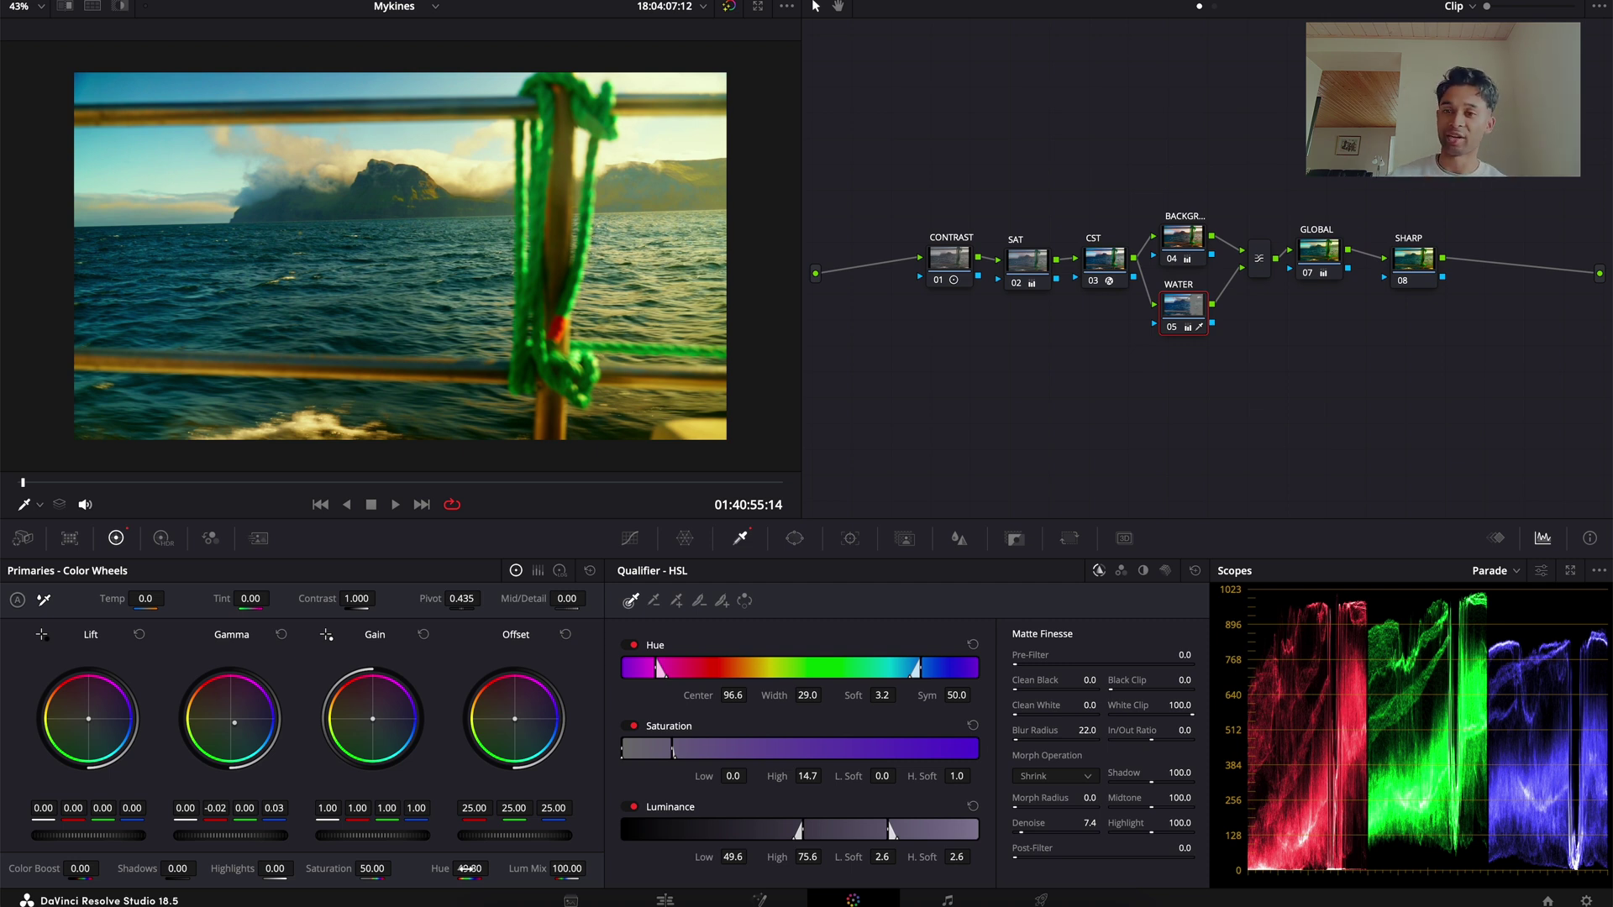
# Try cooling the GLOBAL node's lift to about -0.10 red, 0.02 green and 0.12 blue, and reset it.
pyautogui.click(1327, 271)
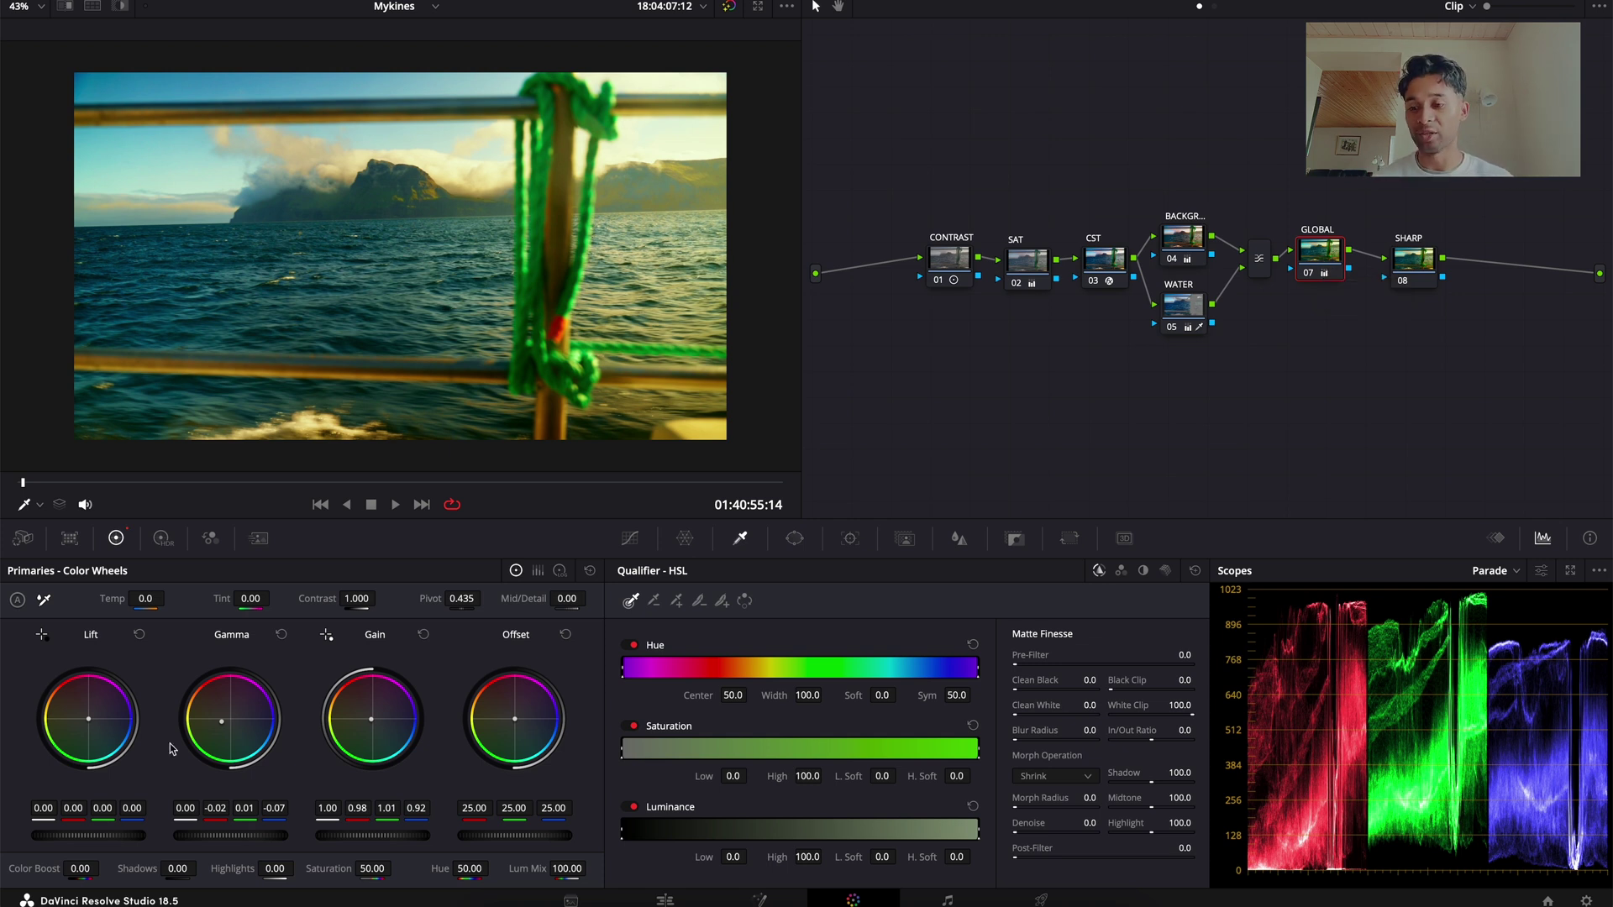
pyautogui.moveTo(224, 724); pyautogui.dragTo(98, 726)
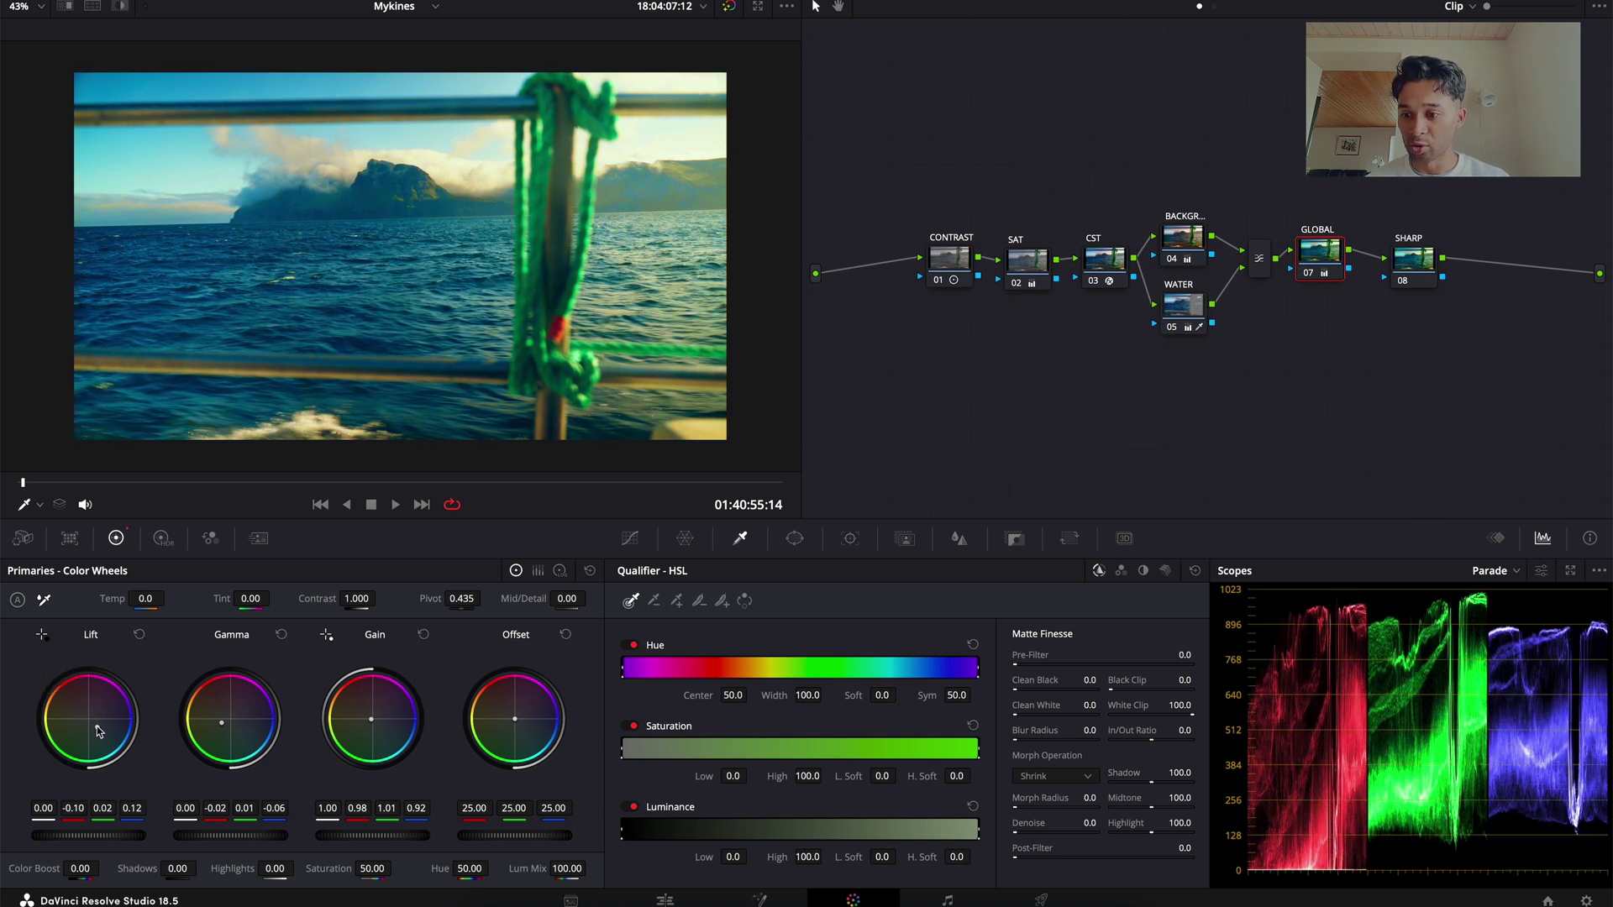
pyautogui.doubleClick(98, 726)
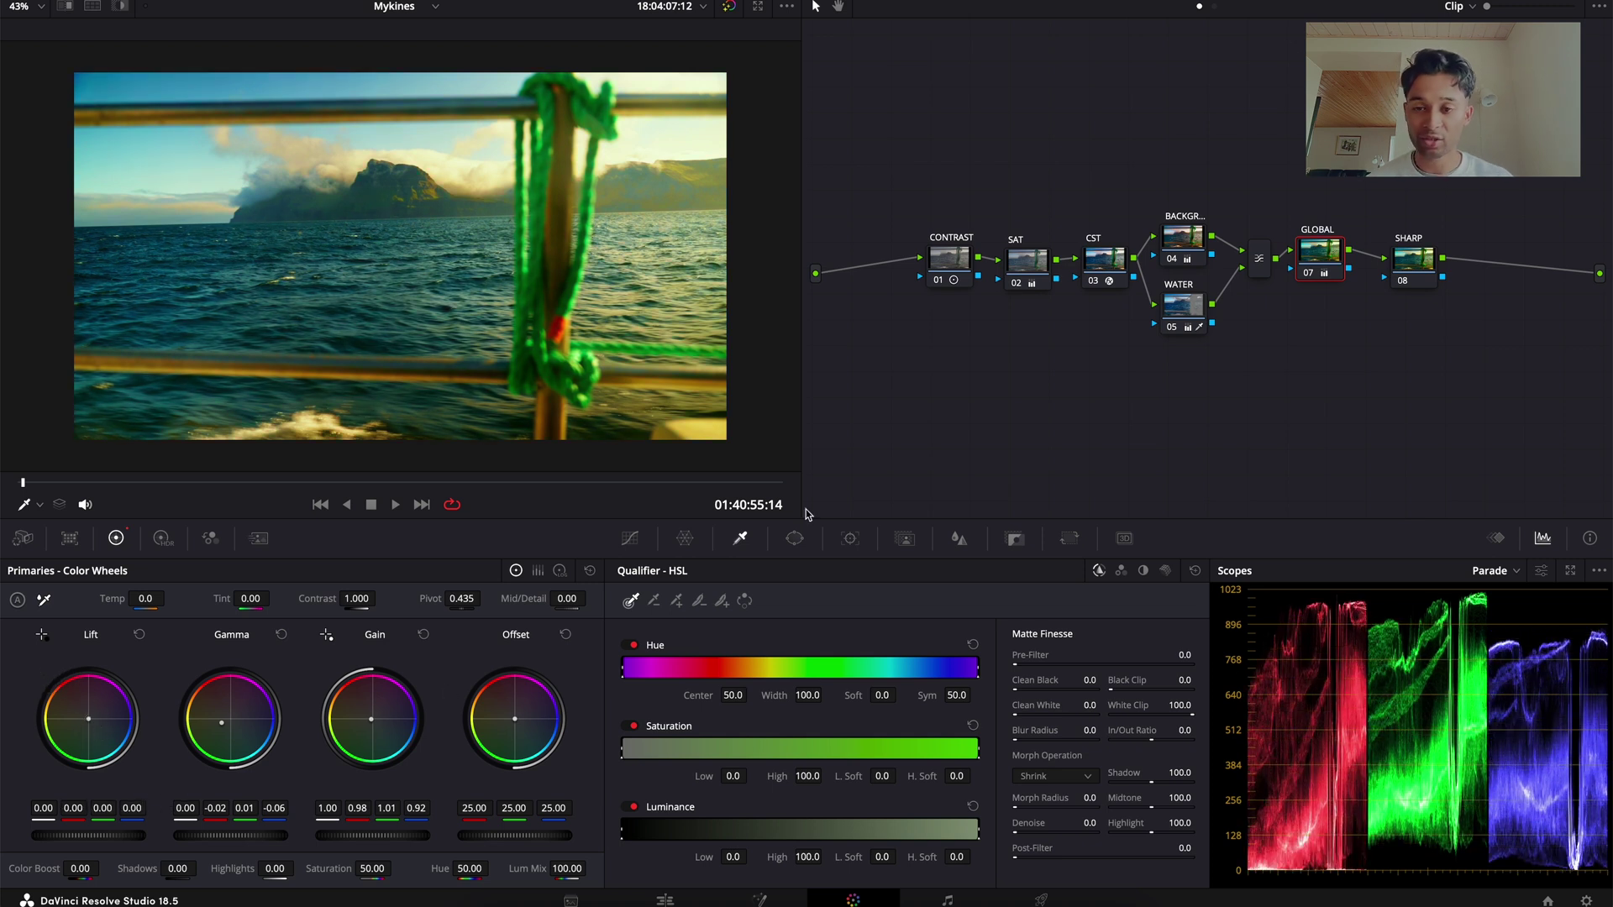
# On the GLOBAL node's custom curve, add shadow, midtone and highlight points, raise the shadows slightly and shift the midtone point slightly darker.
pyautogui.click(630, 538)
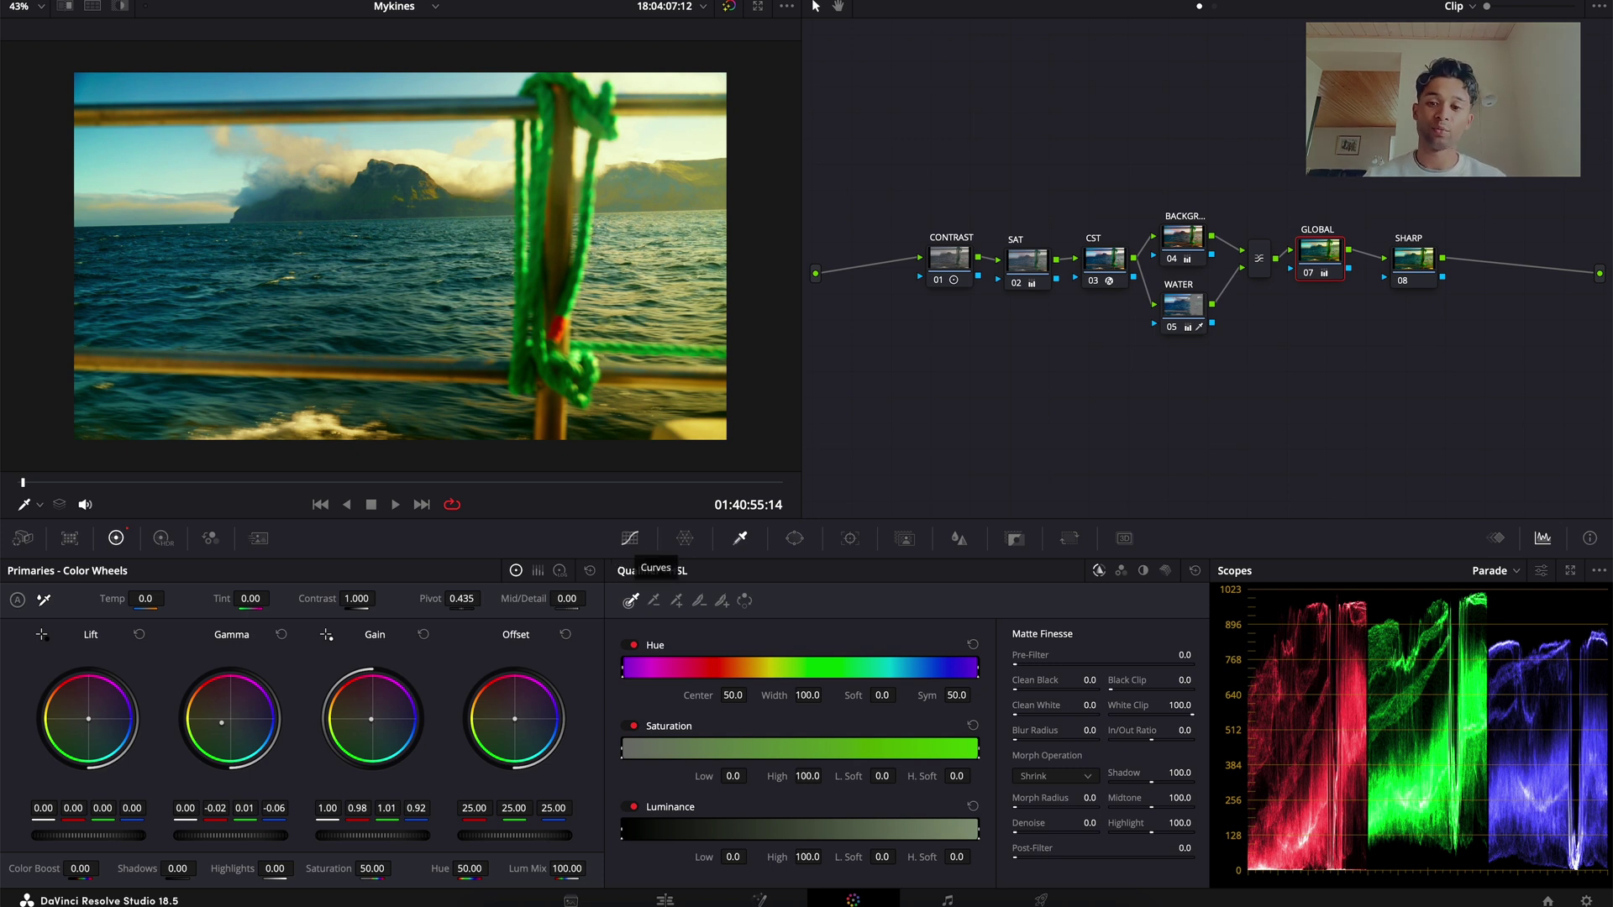
pyautogui.click(683, 828)
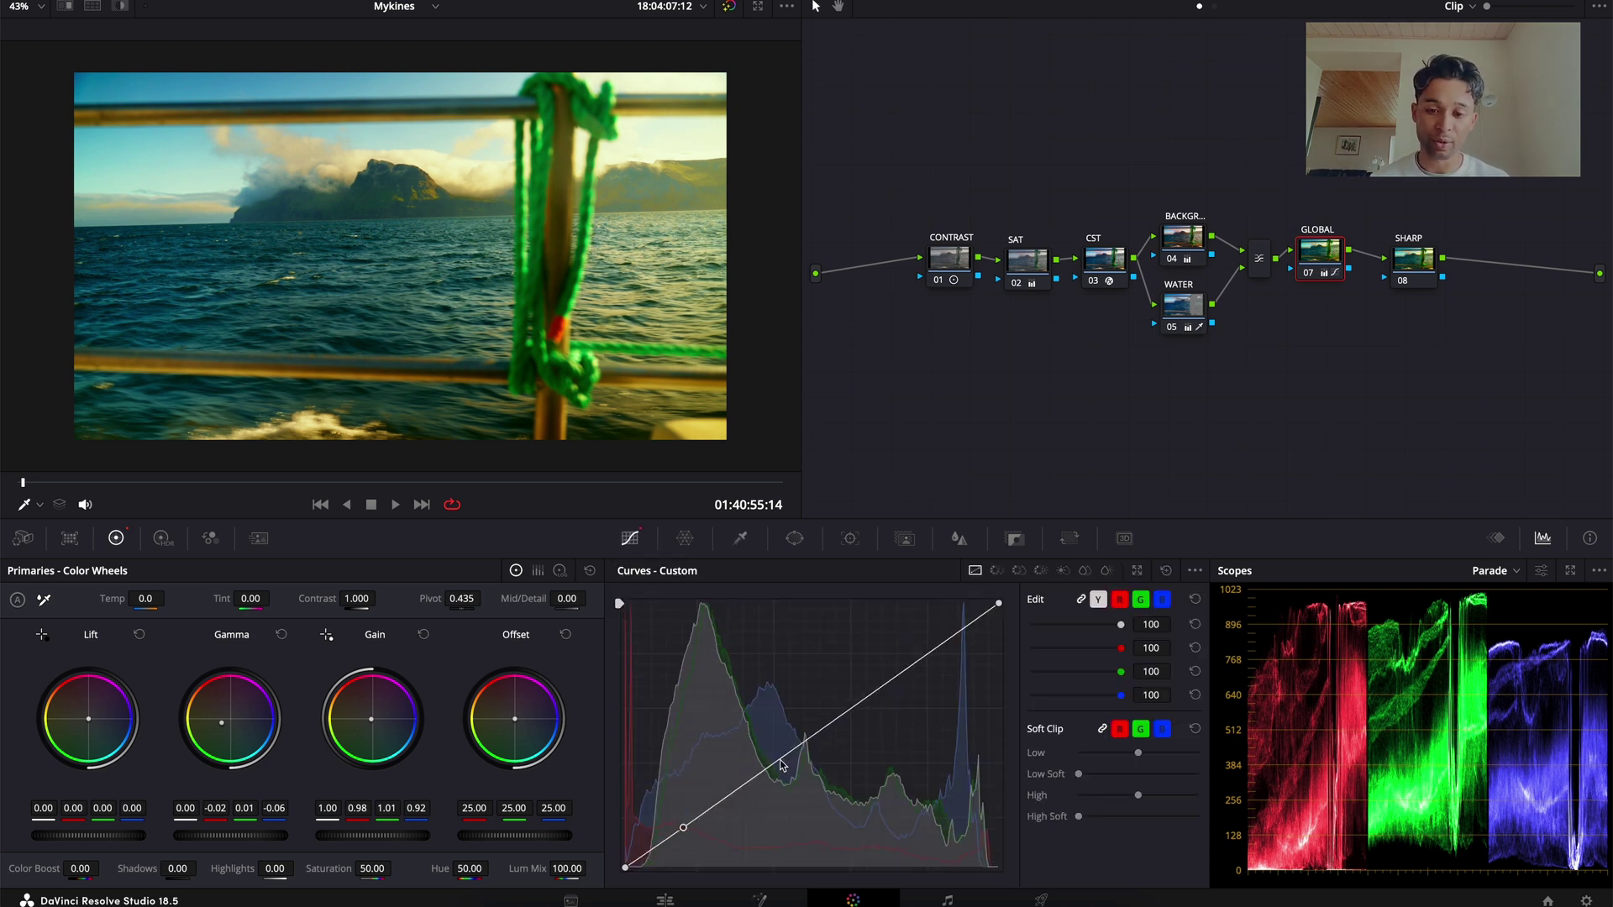
pyautogui.click(811, 736)
pyautogui.click(935, 647)
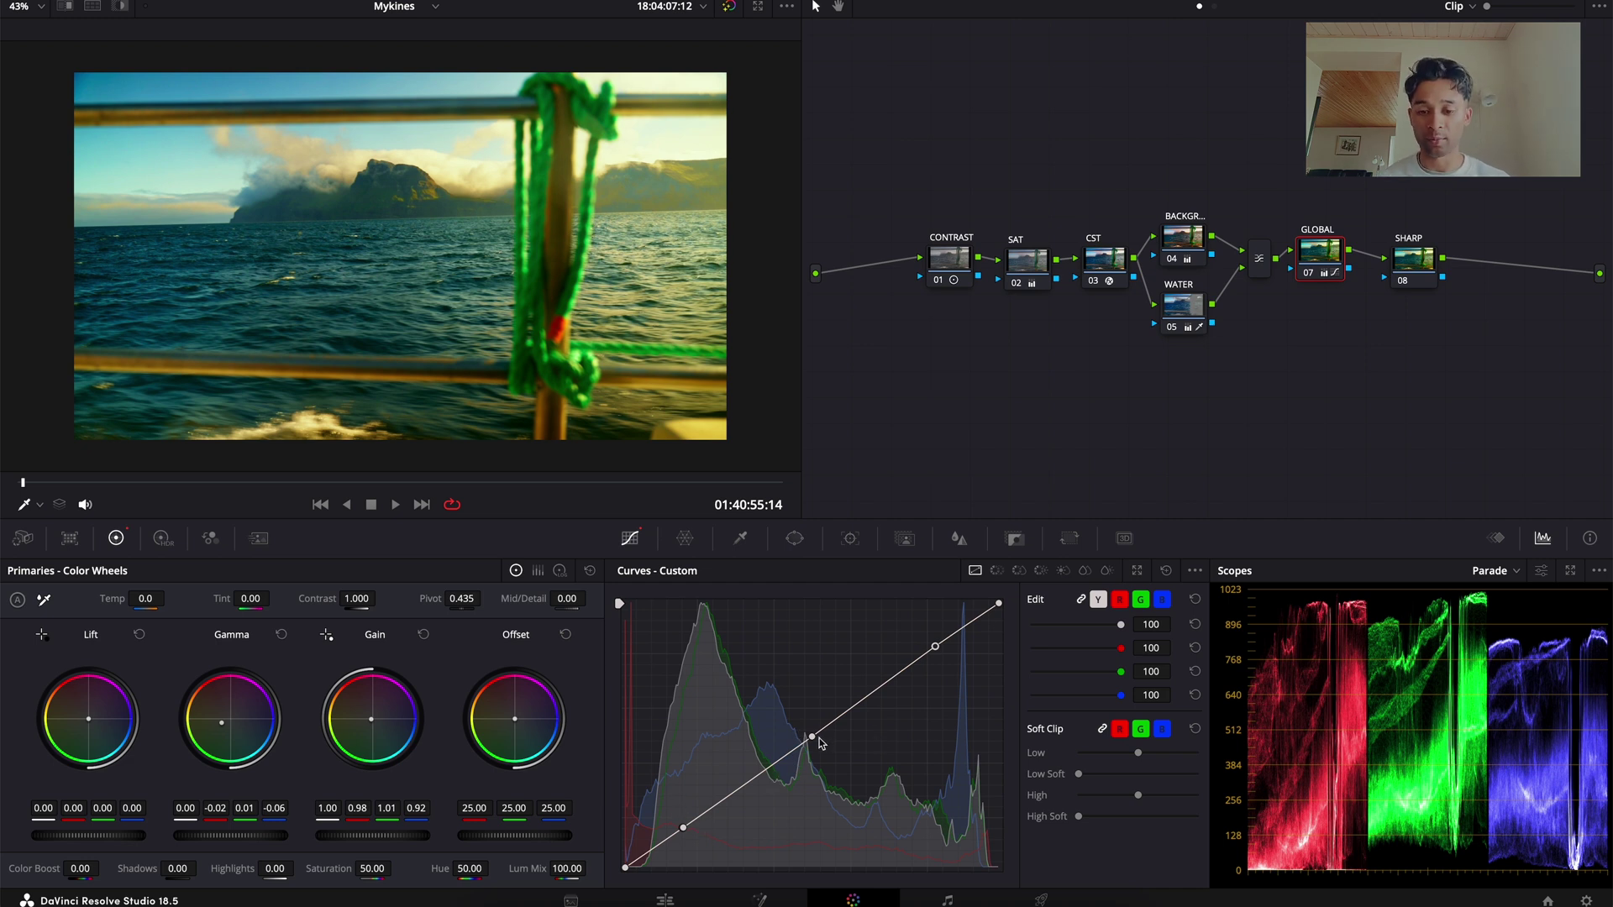
pyautogui.moveTo(685, 829); pyautogui.dragTo(677, 820)
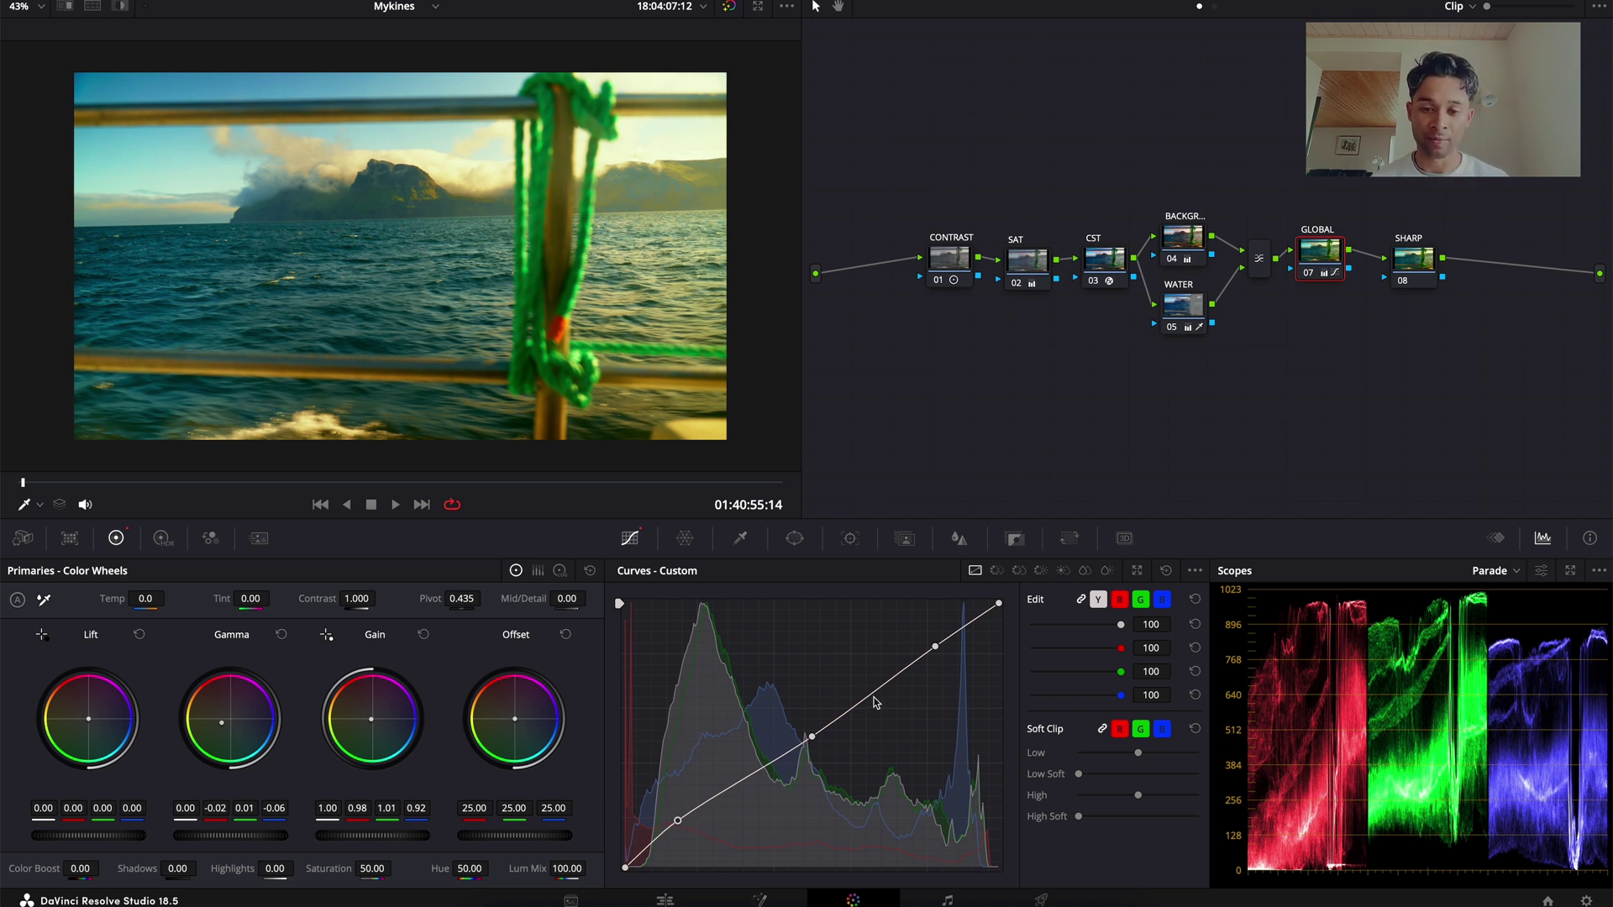
pyautogui.moveTo(813, 738)
pyautogui.mouseDown()
pyautogui.moveTo(814, 723)
pyautogui.moveTo(817, 764)
pyautogui.moveTo(800, 729)
pyautogui.moveTo(805, 766)
pyautogui.moveTo(797, 746)
pyautogui.mouseUp()
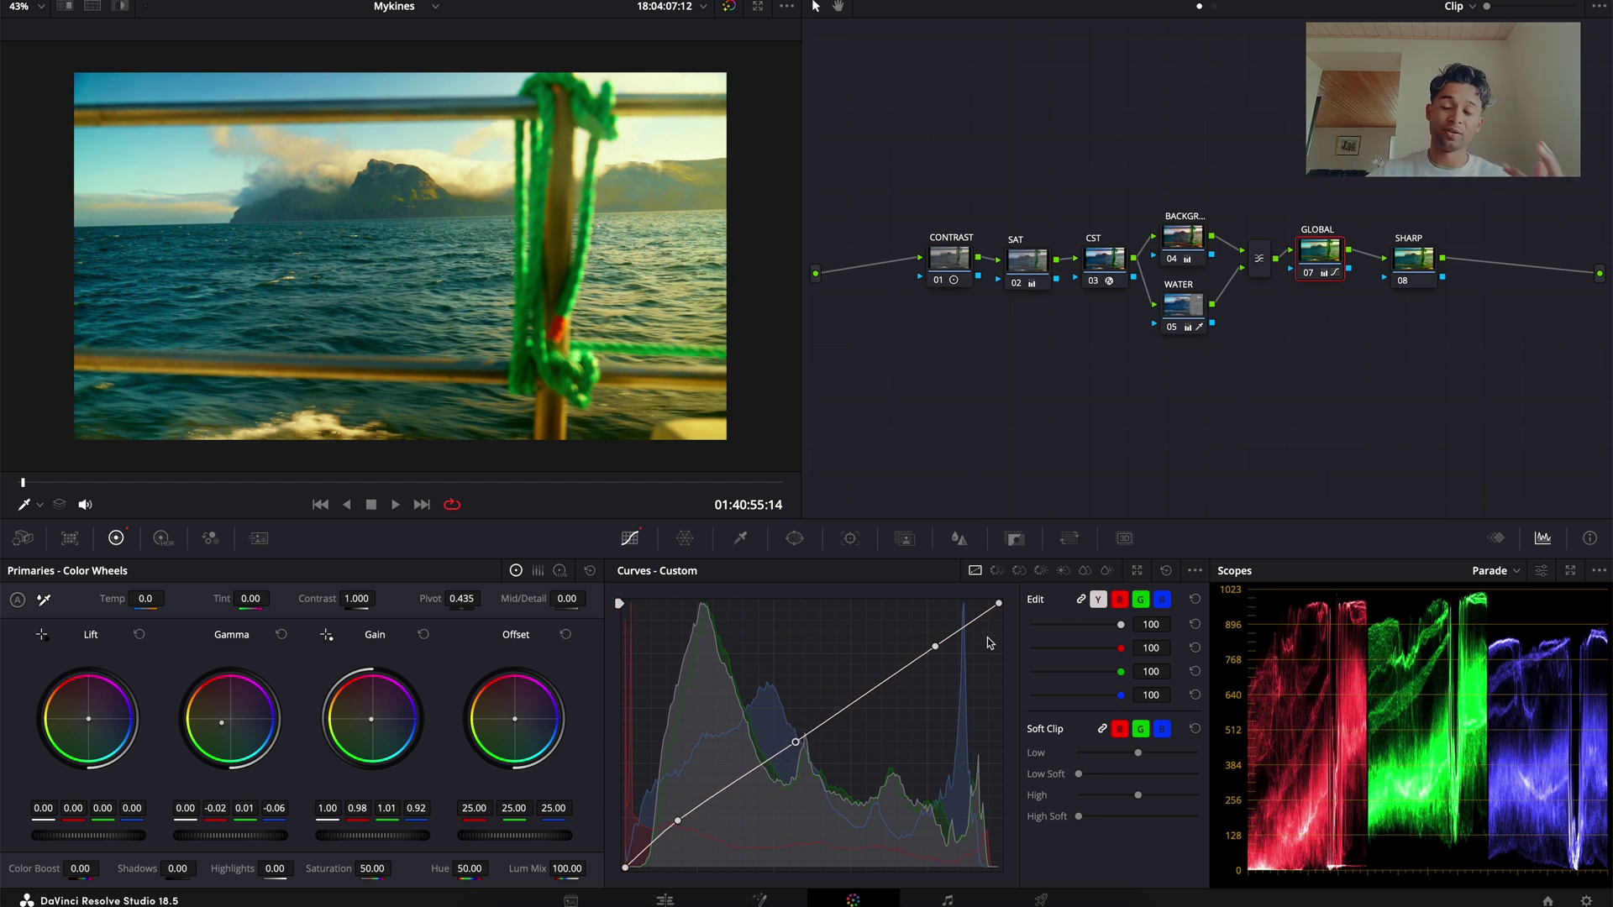
# Pull down the GLOBAL curve's highlight point and white endpoint to soften the brightest areas, and play the clip to check.
pyautogui.moveTo(999, 606); pyautogui.dragTo(916, 683)
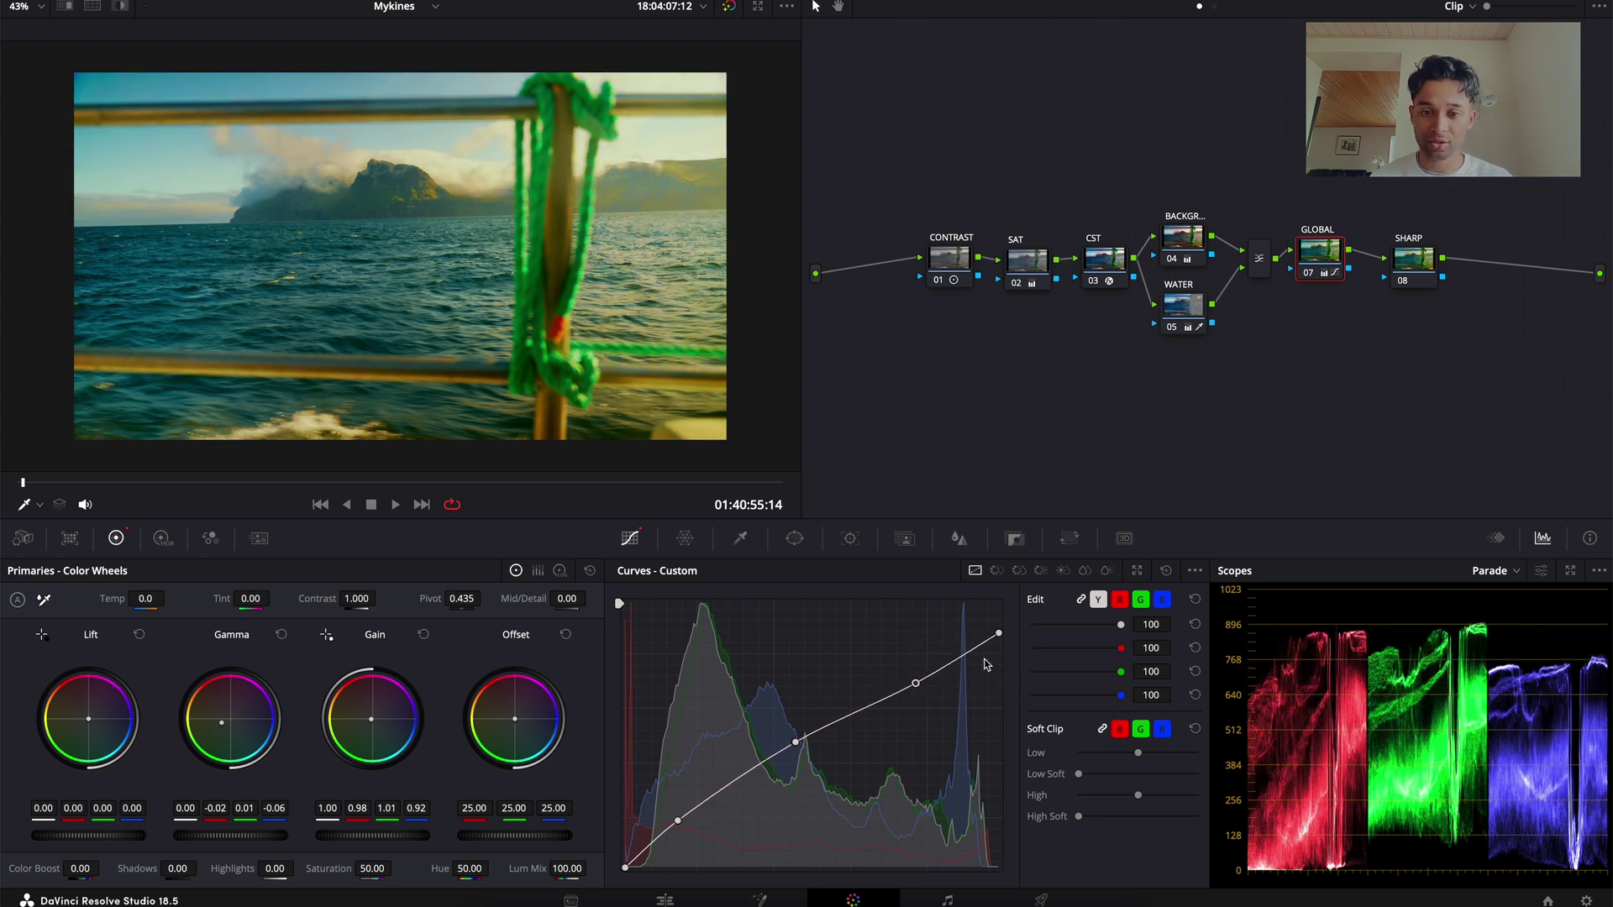
pyautogui.moveTo(998, 631); pyautogui.dragTo(920, 698)
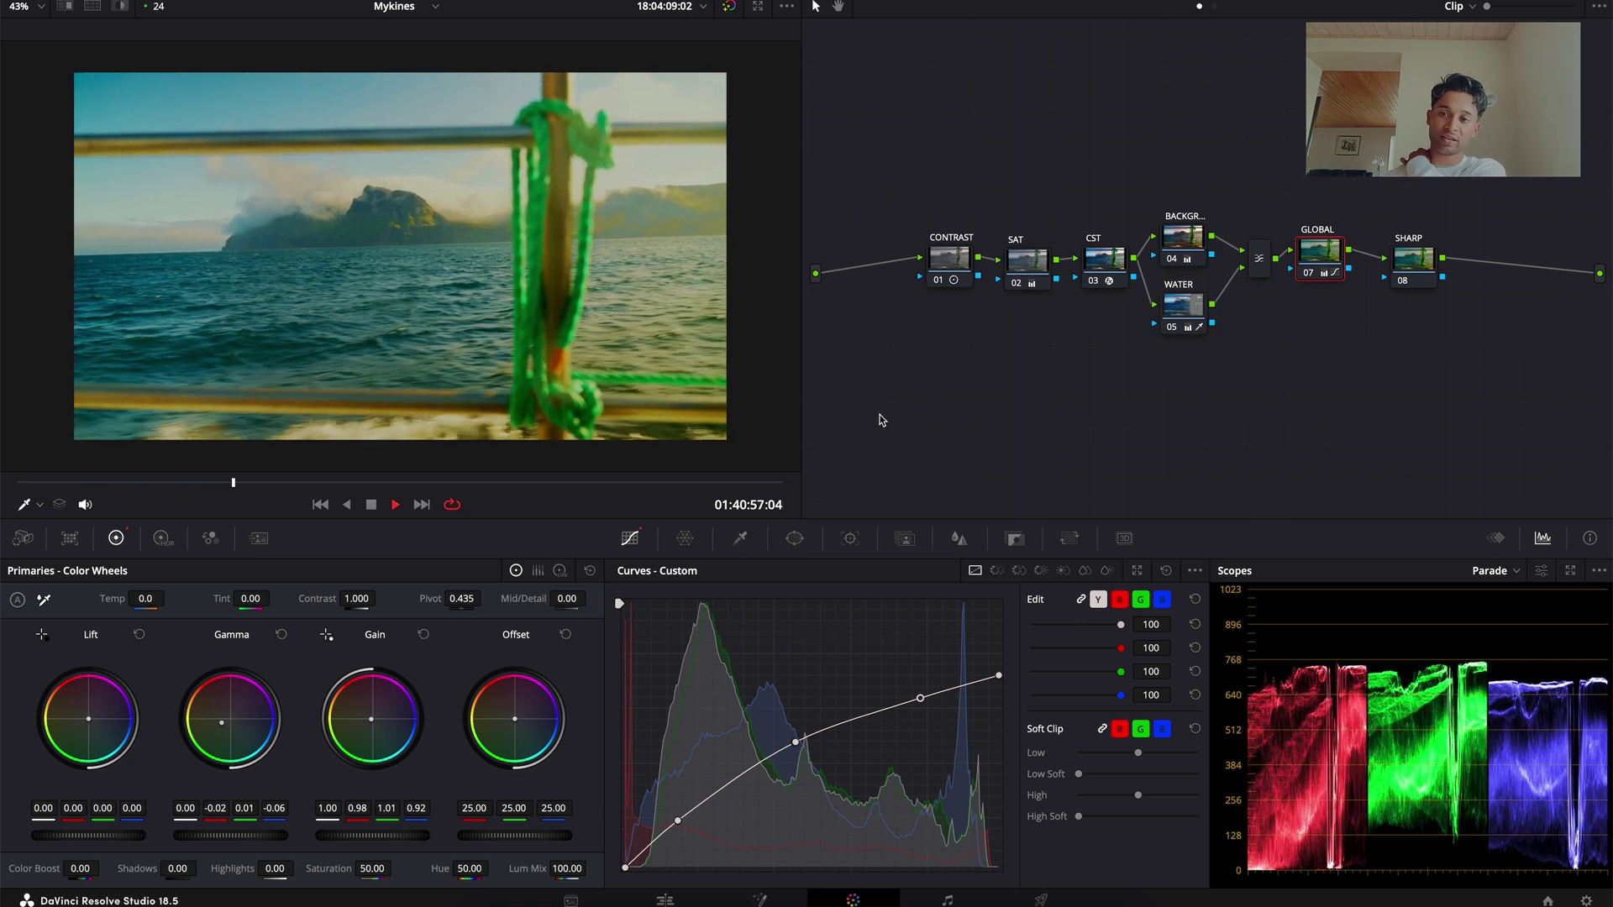
pyautogui.press('space')
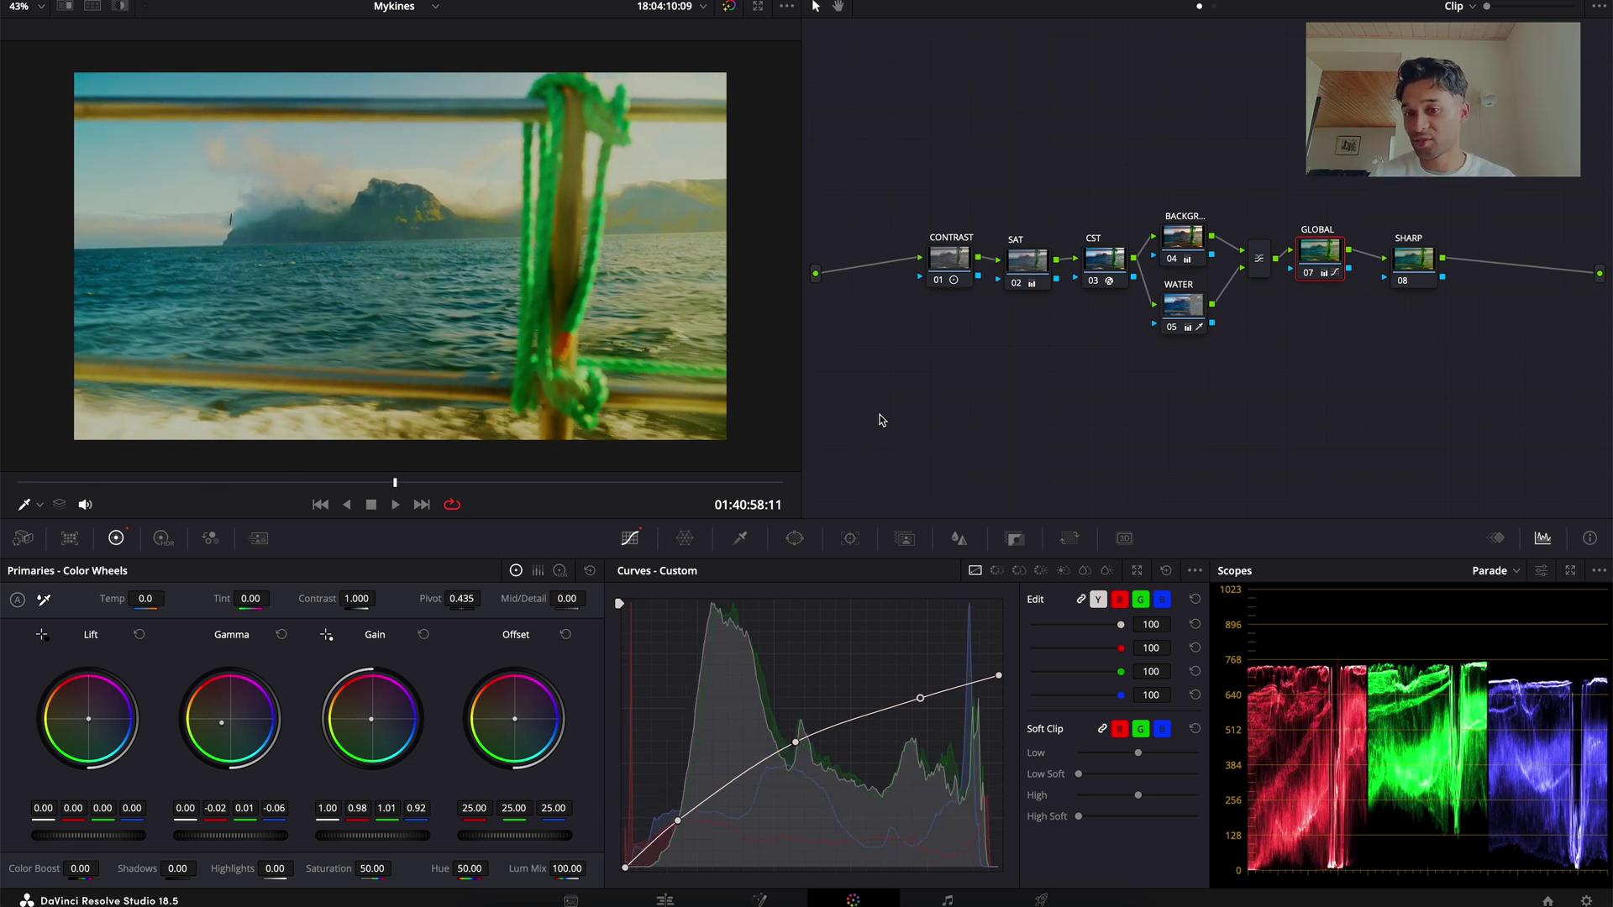
# Refine the GLOBAL curve by raising the white endpoint and highlight point partway and lowering the midtone point slightly.
pyautogui.moveTo(920, 698)
pyautogui.mouseDown()
pyautogui.moveTo(927, 714)
pyautogui.moveTo(920, 698)
pyautogui.mouseUp()
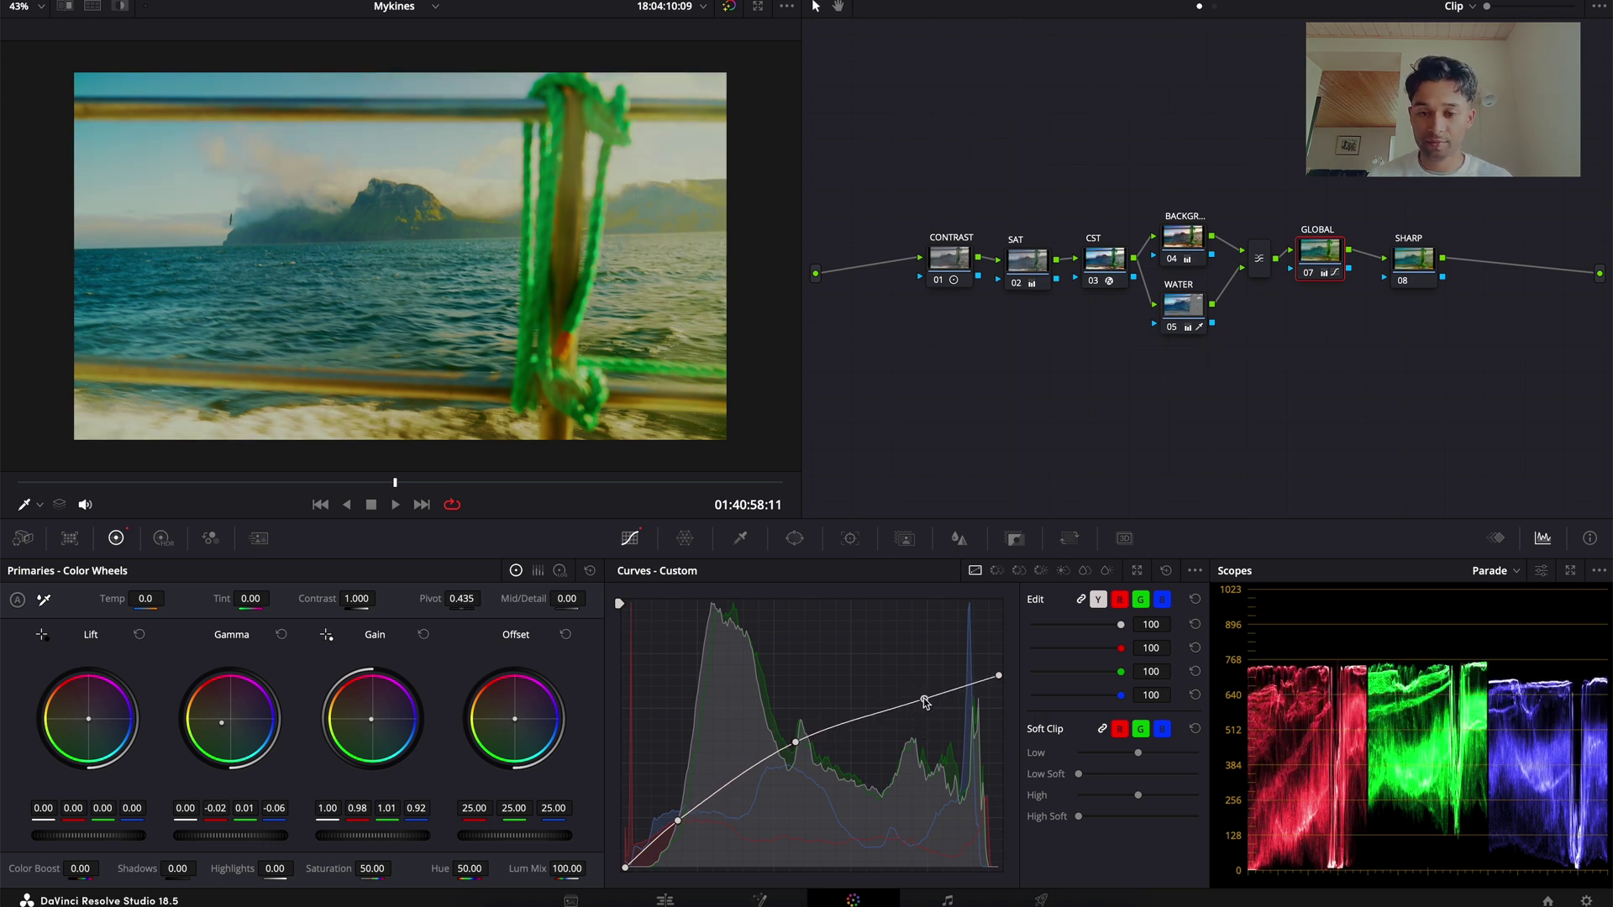
pyautogui.moveTo(798, 743); pyautogui.dragTo(795, 747)
pyautogui.moveTo(998, 675); pyautogui.dragTo(998, 644)
pyautogui.moveTo(921, 698)
pyautogui.mouseDown()
pyautogui.moveTo(918, 672)
pyautogui.moveTo(922, 689)
pyautogui.mouseUp()
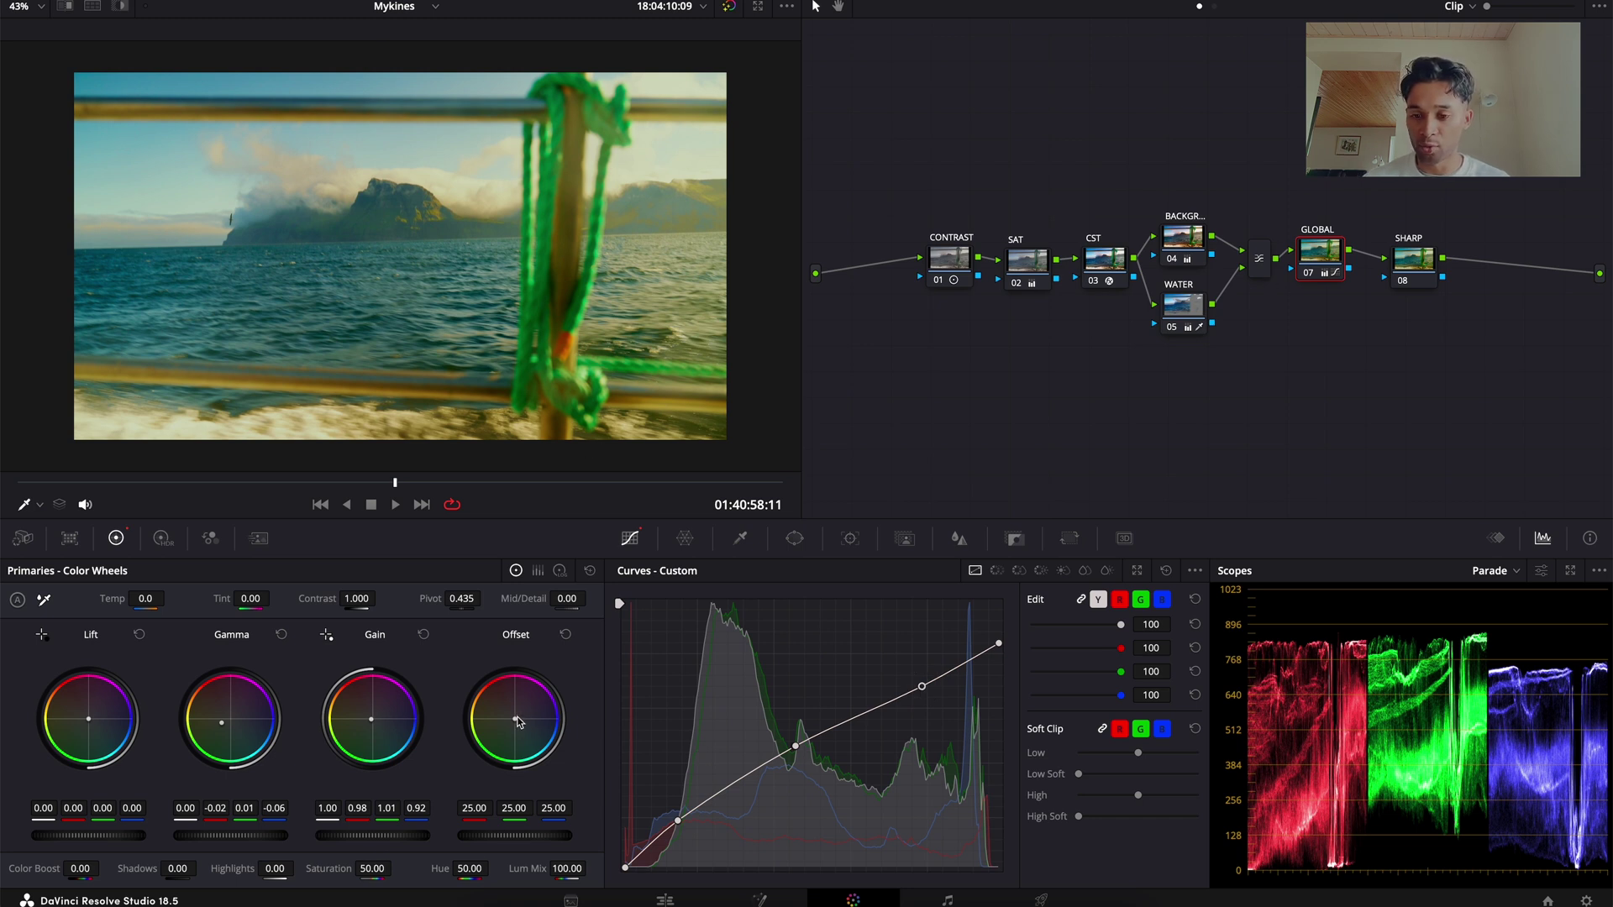
# Warm the GLOBAL node's offset to about 31.28 red, 23.39 green and 14.34 blue, and lower its master gain.
pyautogui.moveTo(518, 724); pyautogui.dragTo(450, 663)
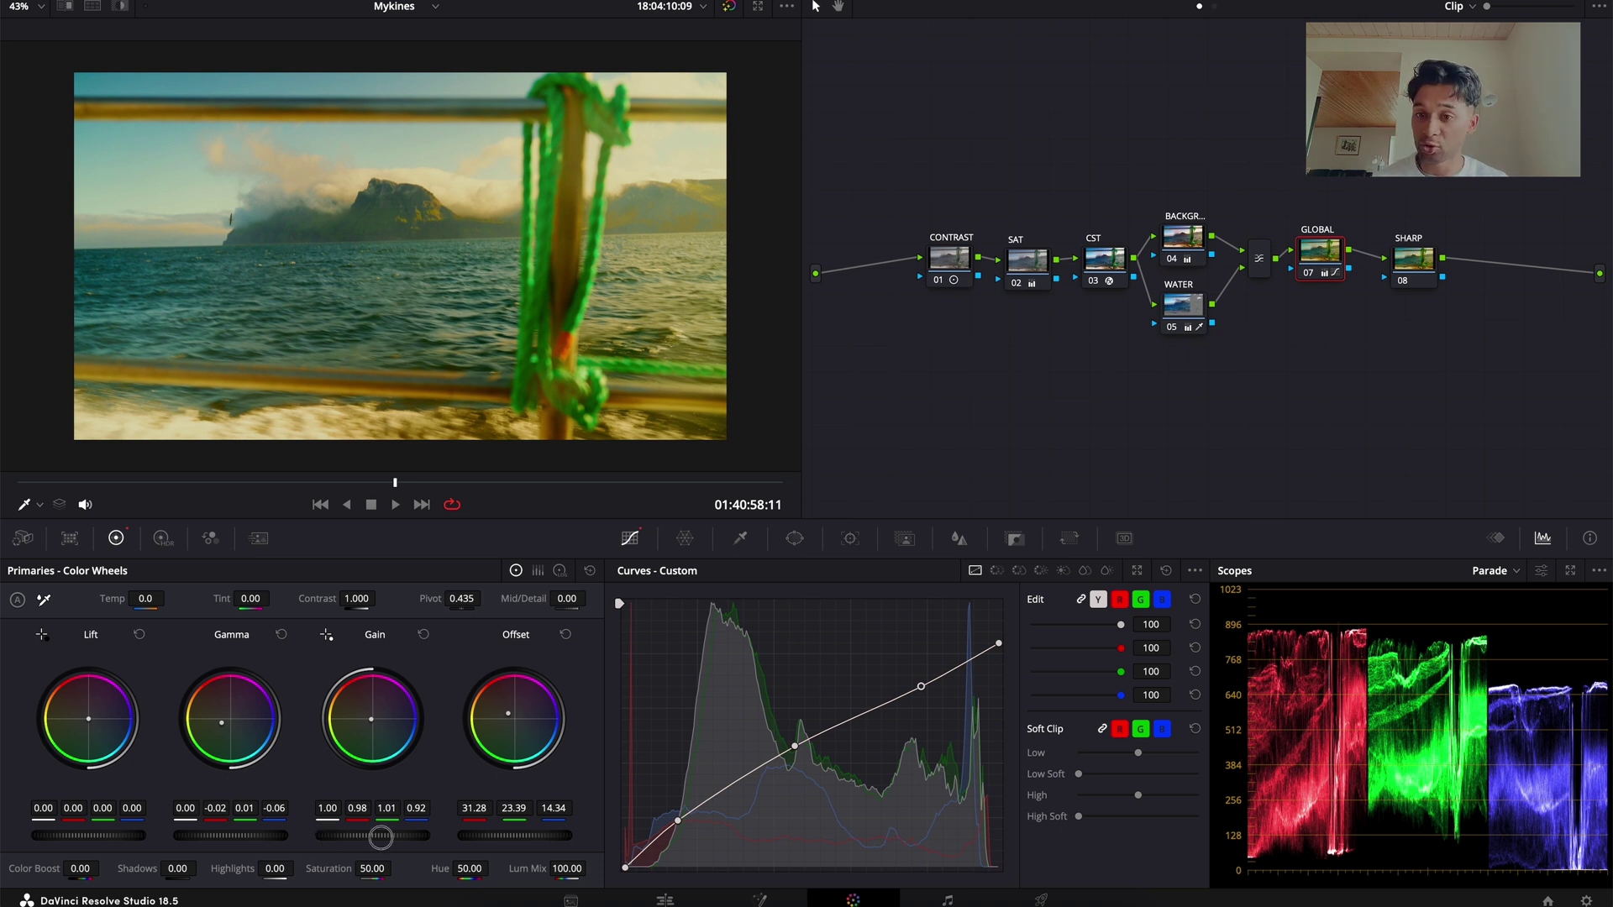
pyautogui.moveTo(362, 837); pyautogui.dragTo(239, 865)
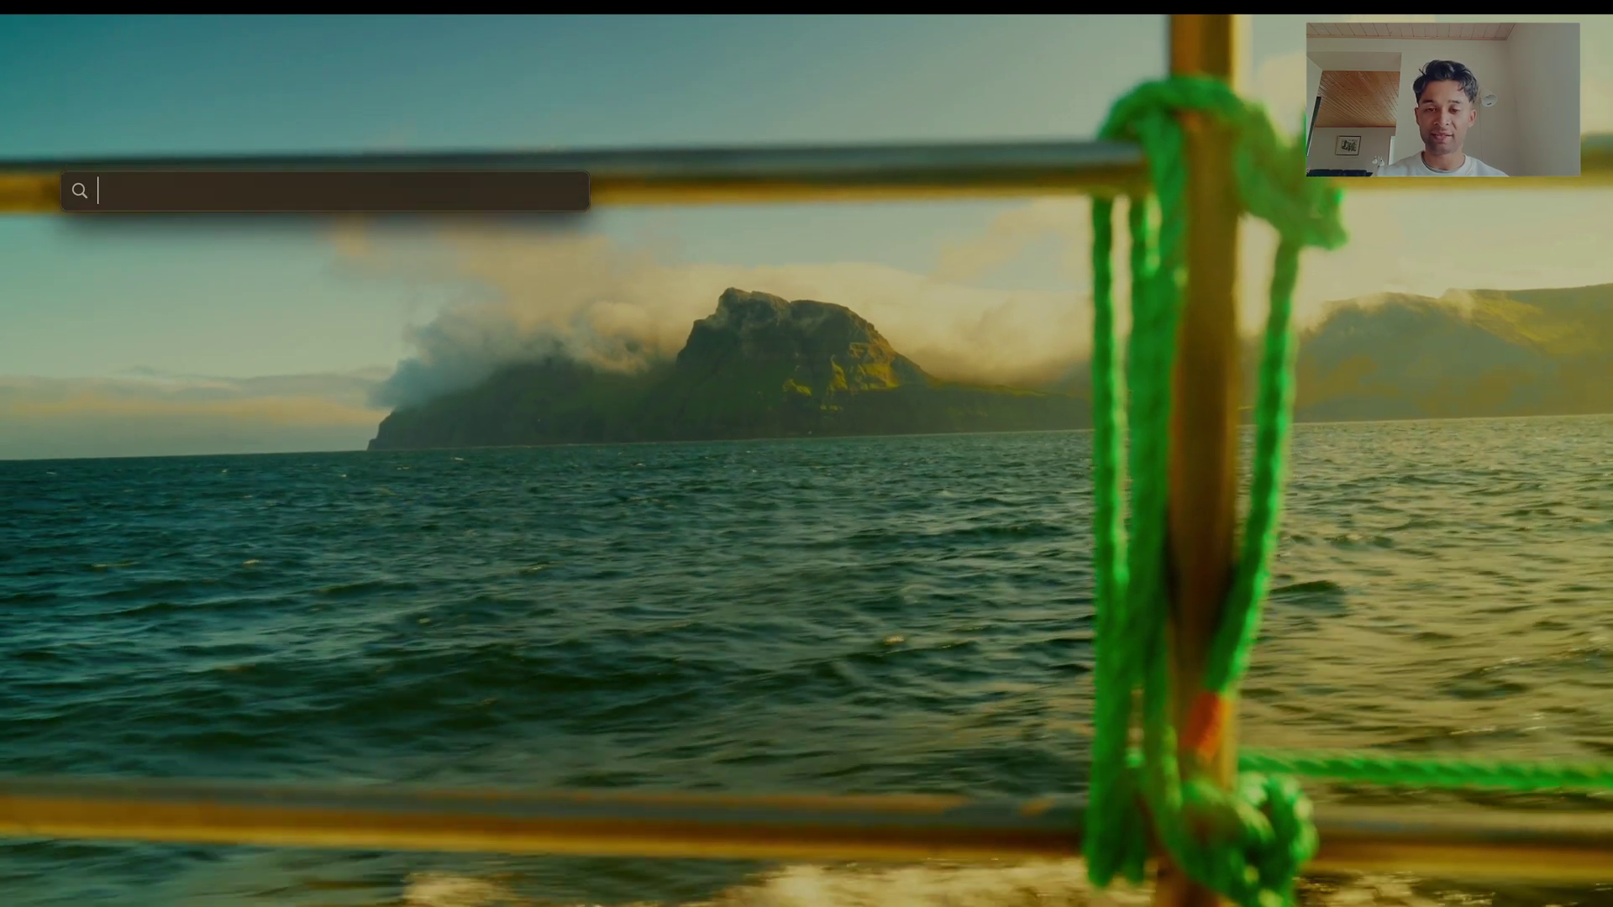
pyautogui.press('Escape')
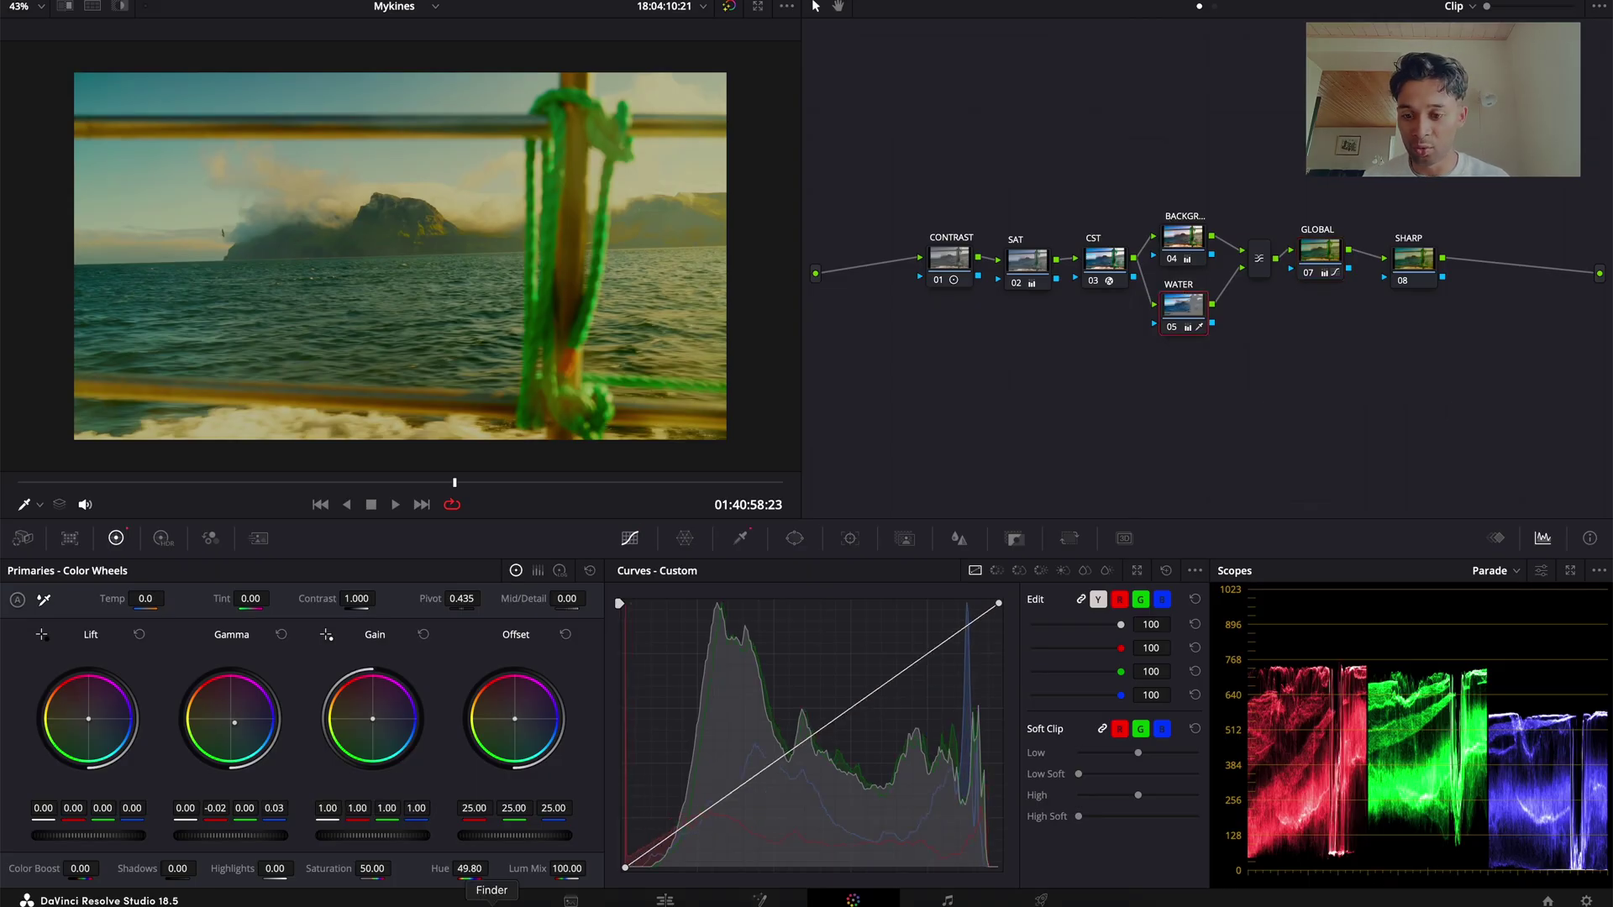
# Cool the WATER node with gamma at about -0.06 red, 0.01 green and 0.08 blue, and gain at about 0.95, 1.01 and 1.01.
pyautogui.moveTo(470, 867)
pyautogui.mouseDown()
pyautogui.moveTo(446, 864)
pyautogui.moveTo(462, 867)
pyautogui.mouseUp()
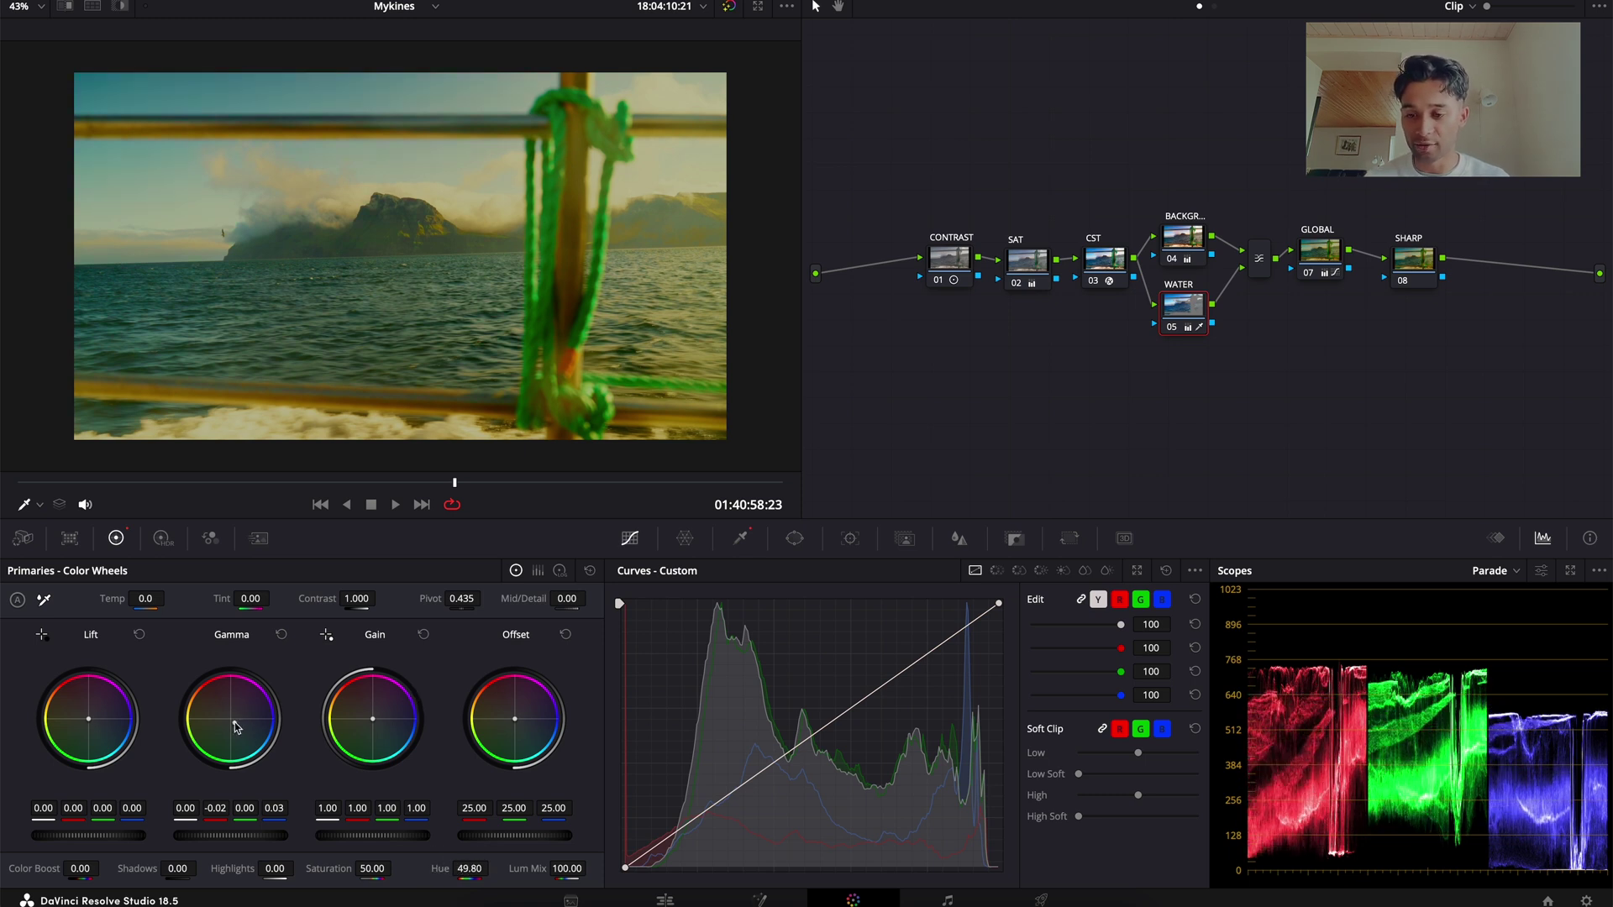
pyautogui.moveTo(236, 728); pyautogui.dragTo(295, 763)
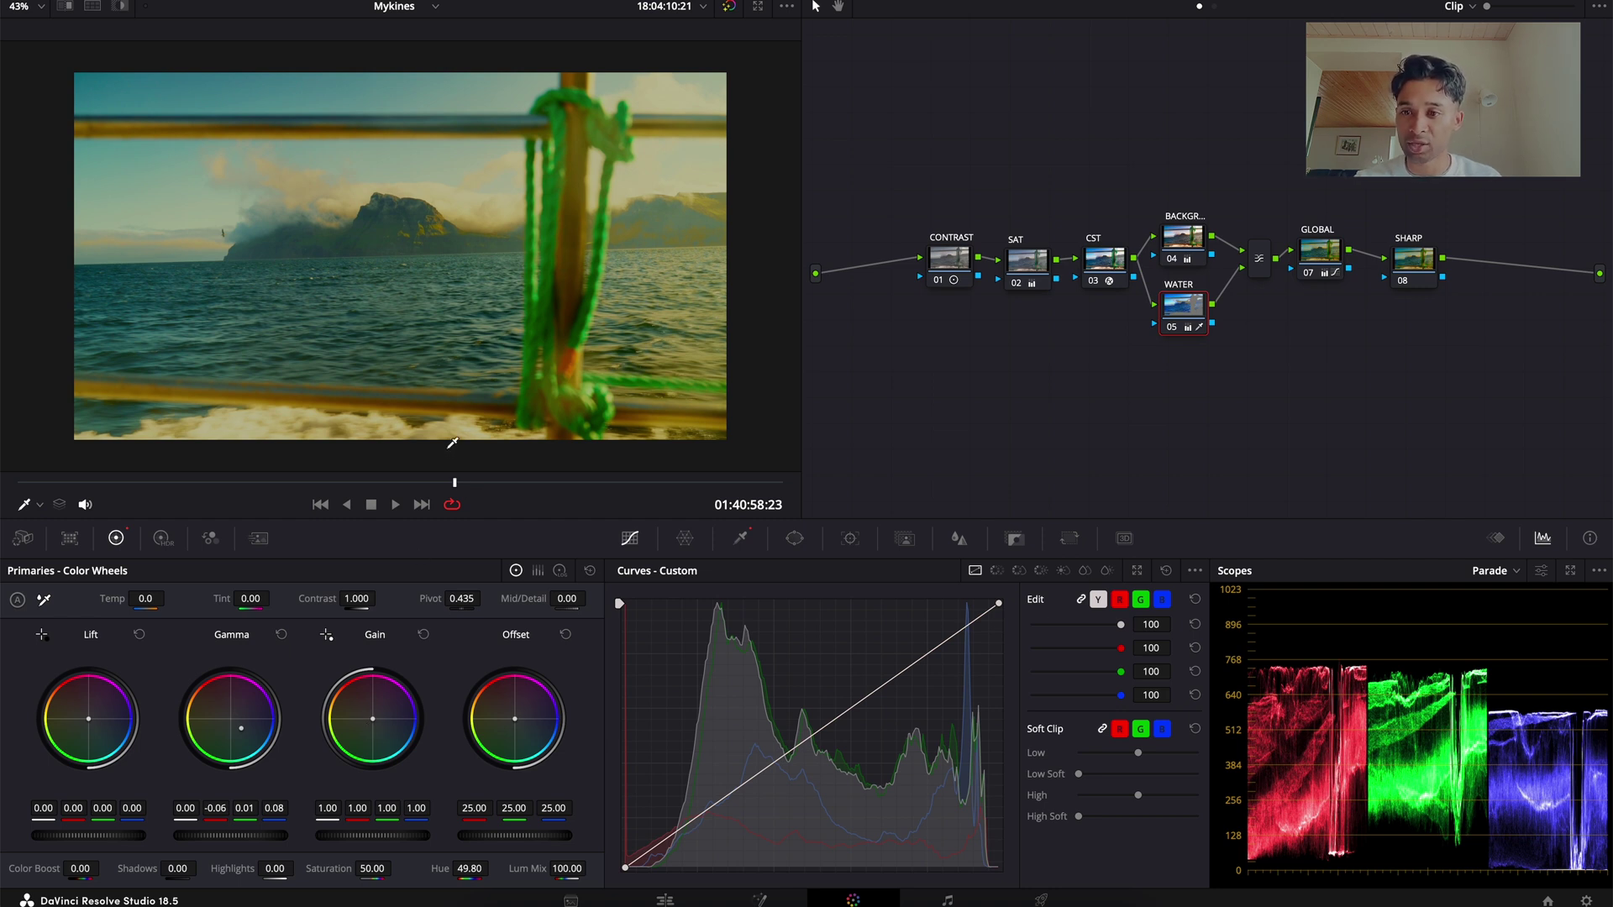
pyautogui.moveTo(380, 721); pyautogui.dragTo(377, 733)
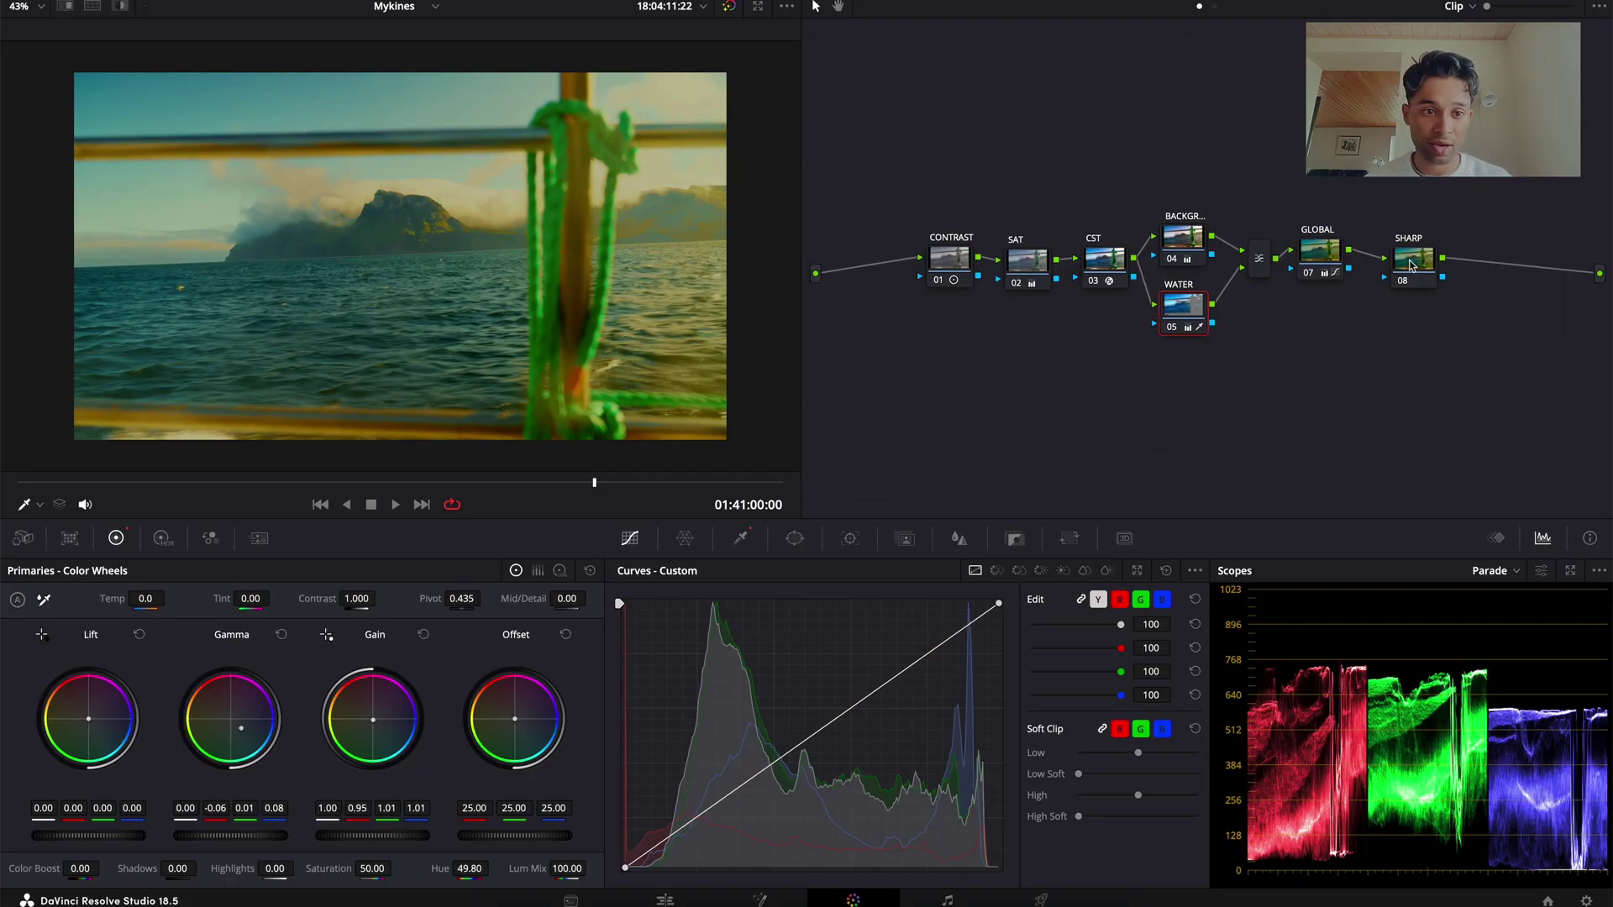
# Sharpen the image on the SHARP node by setting the blur radius to 0.47 for all channels.
pyautogui.moveTo(1413, 263); pyautogui.dragTo(1397, 250)
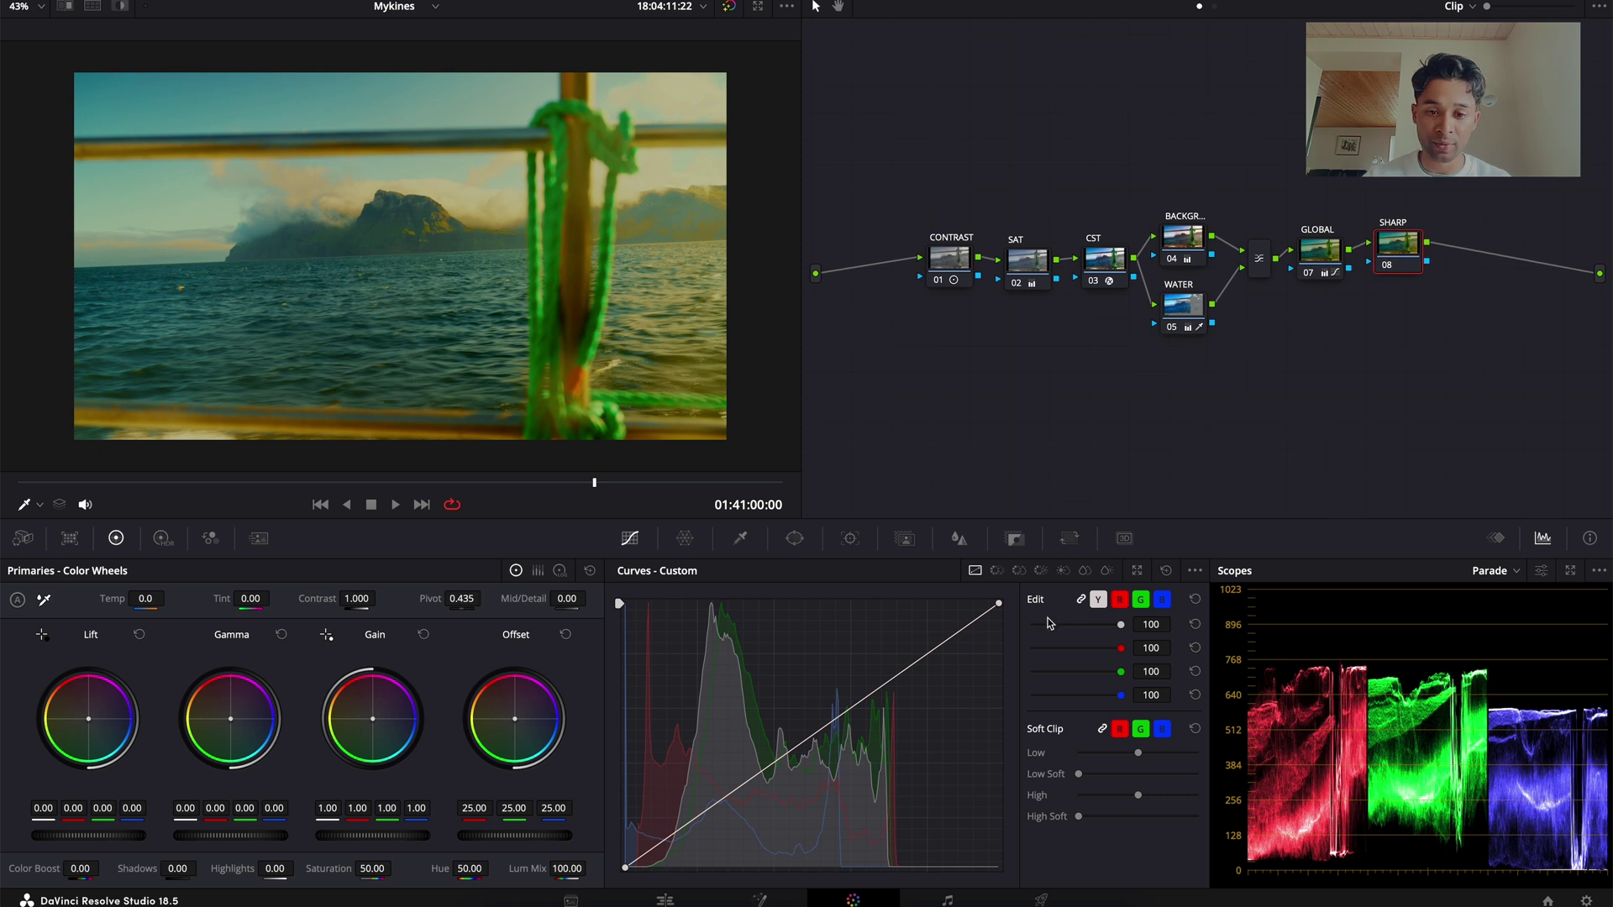
pyautogui.click(959, 537)
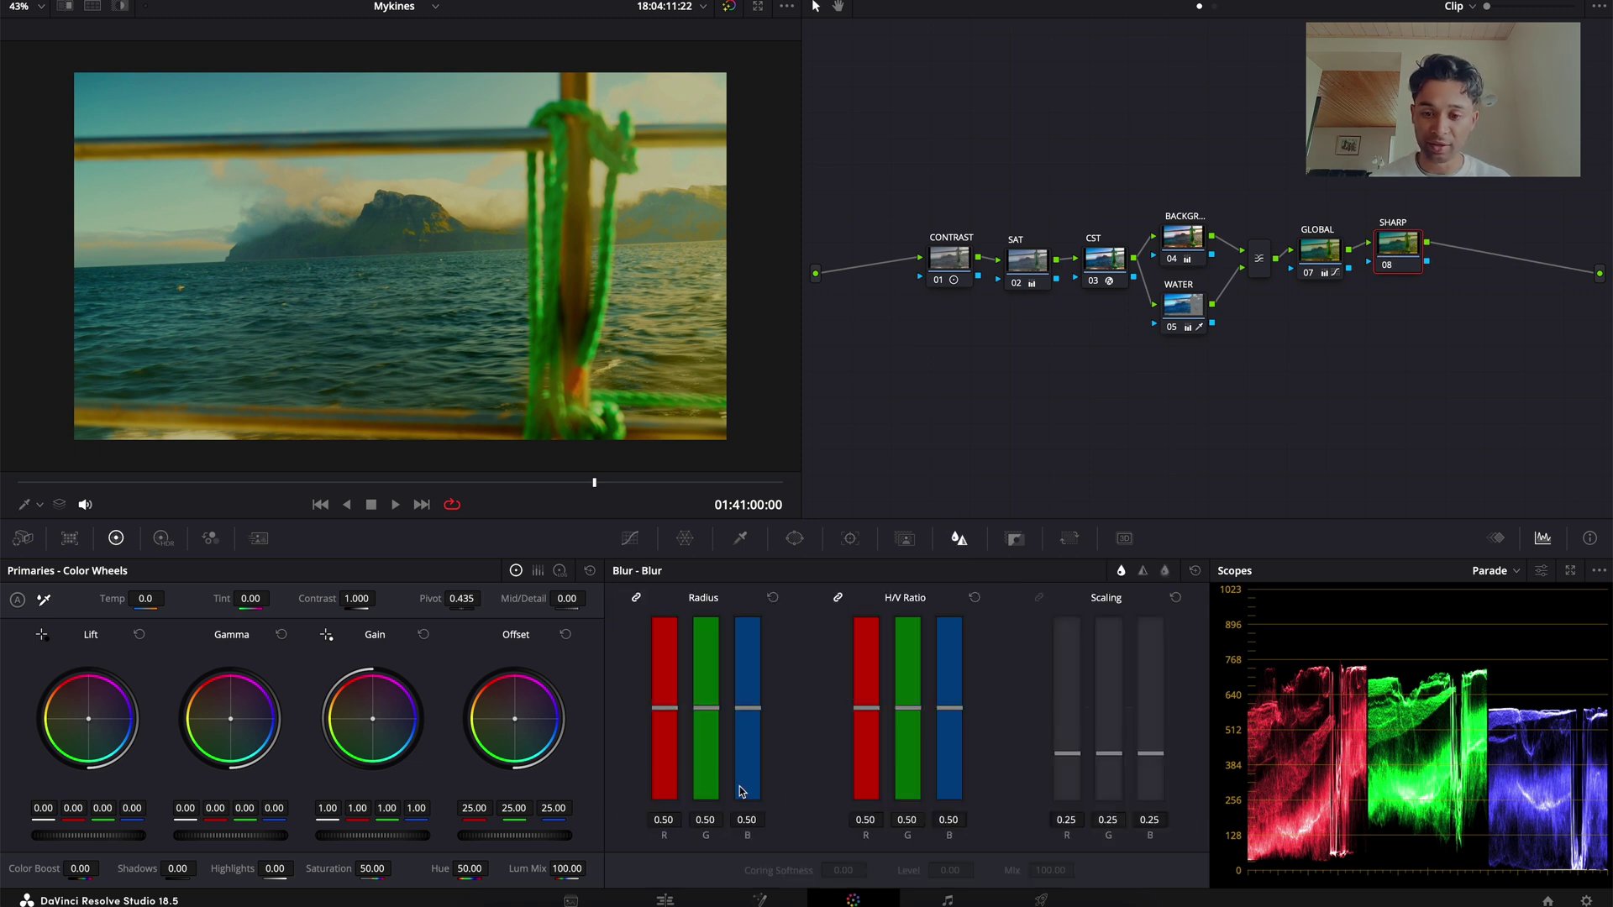
pyautogui.moveTo(747, 818); pyautogui.dragTo(745, 814)
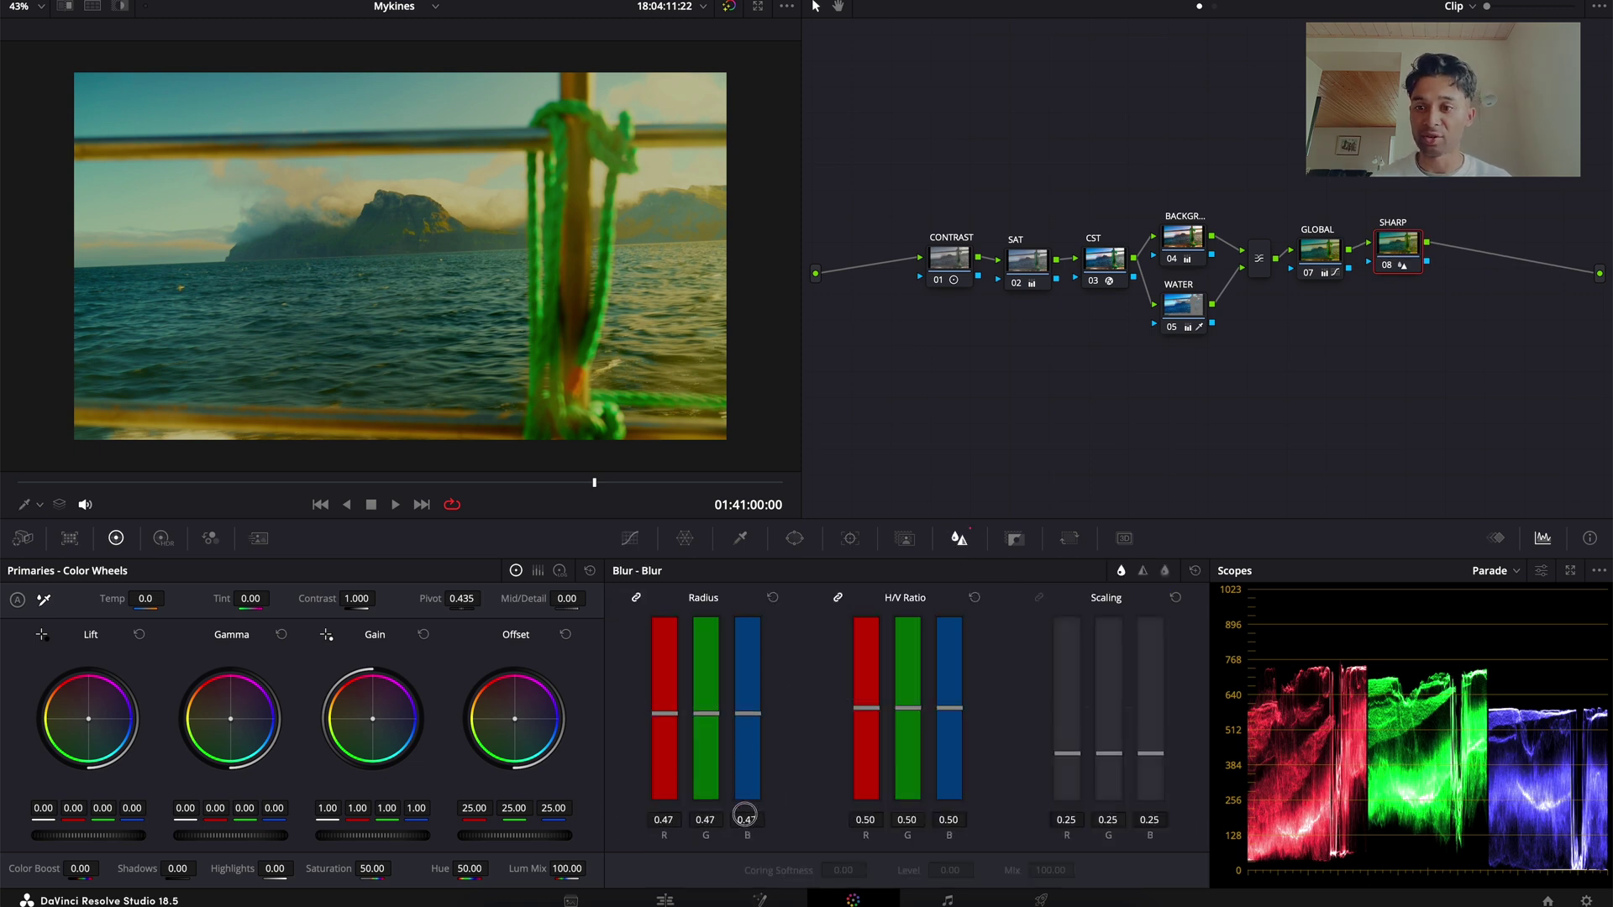